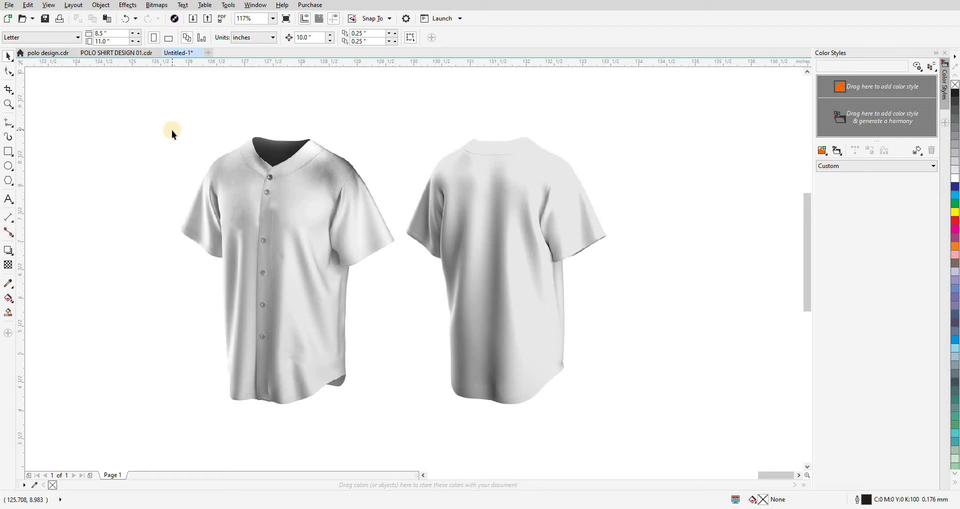
{"action": "key", "text": "F2"}
{"action": "left_click_drag", "start_coordinate": [396, 114], "coordinate": [610, 341]}
{"action": "scroll", "coordinate": [605, 312], "scroll_direction": "down", "scroll_amount": 1}
{"action": "left_click_drag", "start_coordinate": [483, 310], "coordinate": [565, 294]}
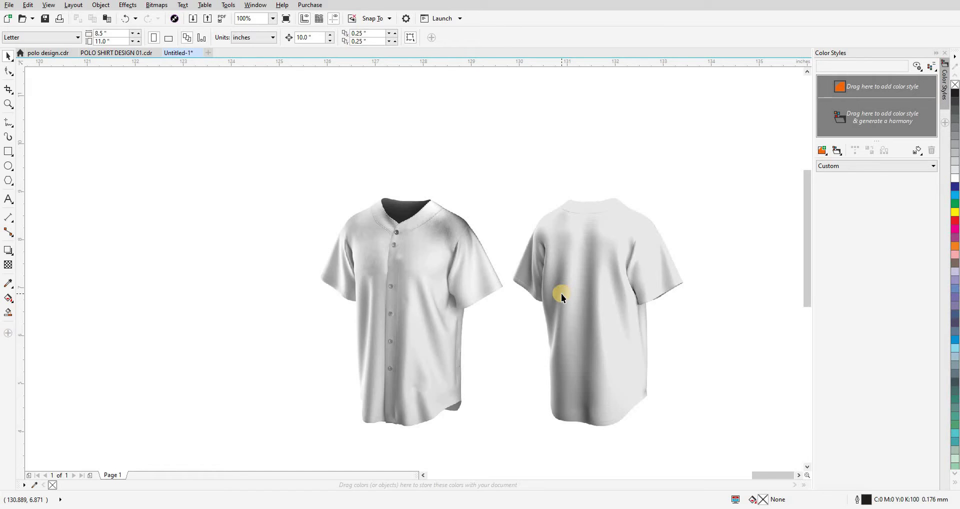
- Start tracing the front jersey's outline with a curve from the collar seam along the right-hand shoulder
{"action": "key", "text": "z"}
{"action": "left_click_drag", "start_coordinate": [397, 170], "coordinate": [467, 248]}
{"action": "key", "text": "F5"}
{"action": "scroll", "coordinate": [450, 230], "scroll_direction": "up", "scroll_amount": 4}
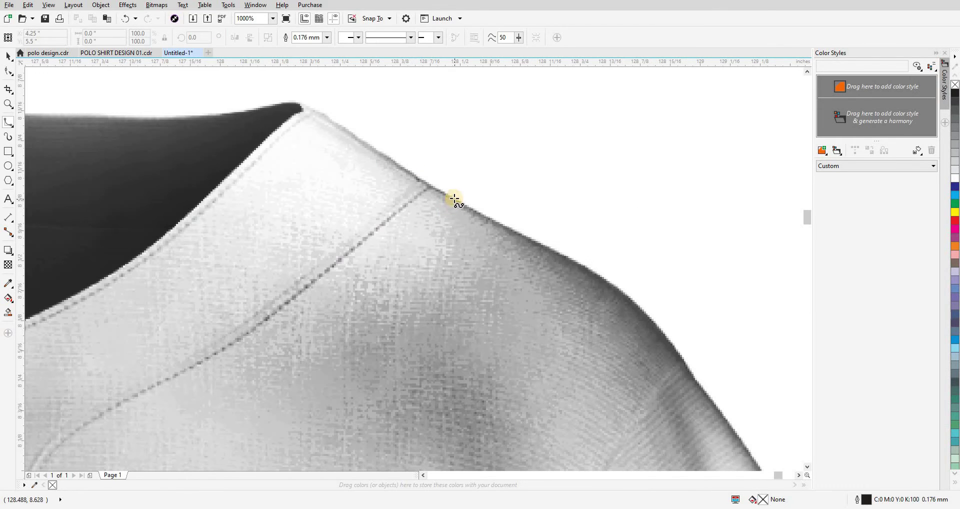
{"action": "left_click", "coordinate": [453, 198]}
{"action": "left_click", "coordinate": [519, 234]}
{"action": "left_click", "coordinate": [598, 273]}
{"action": "left_click", "coordinate": [631, 299]}
{"action": "left_click", "coordinate": [659, 330]}
{"action": "left_click", "coordinate": [676, 356]}
- Continue the outline down the outer edge of the right-hand sleeve to just above its cuff
{"action": "scroll", "coordinate": [678, 359], "scroll_direction": "up", "scroll_amount": 1}
{"action": "left_click", "coordinate": [610, 295]}
{"action": "left_click", "coordinate": [661, 381]}
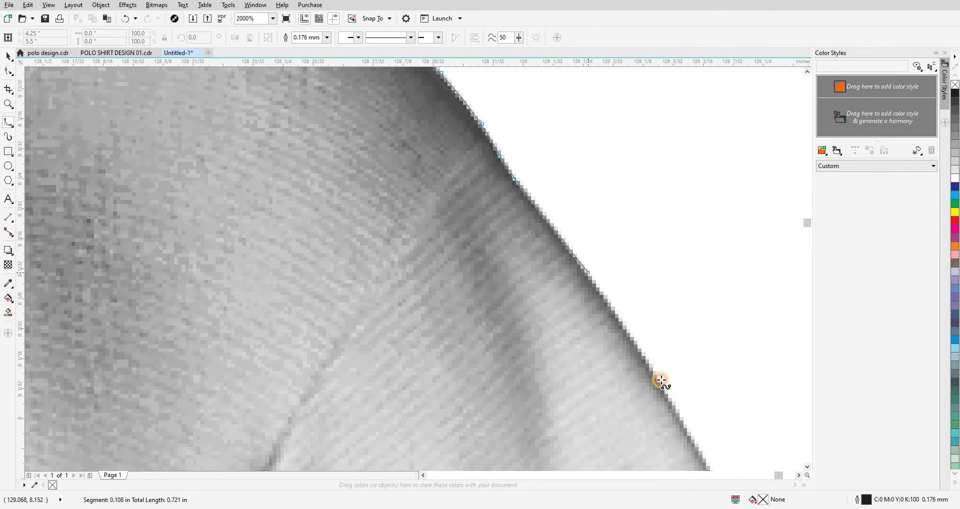
{"action": "scroll", "coordinate": [660, 381], "scroll_direction": "up", "scroll_amount": 1}
{"action": "left_click", "coordinate": [579, 289]}
{"action": "left_click", "coordinate": [646, 402]}
{"action": "scroll", "coordinate": [576, 323], "scroll_direction": "down", "scroll_amount": 2}
{"action": "left_click", "coordinate": [618, 397]}
{"action": "left_click_drag", "start_coordinate": [619, 398], "coordinate": [527, 226]}
{"action": "left_click", "coordinate": [602, 398]}
{"action": "left_click", "coordinate": [556, 320]}
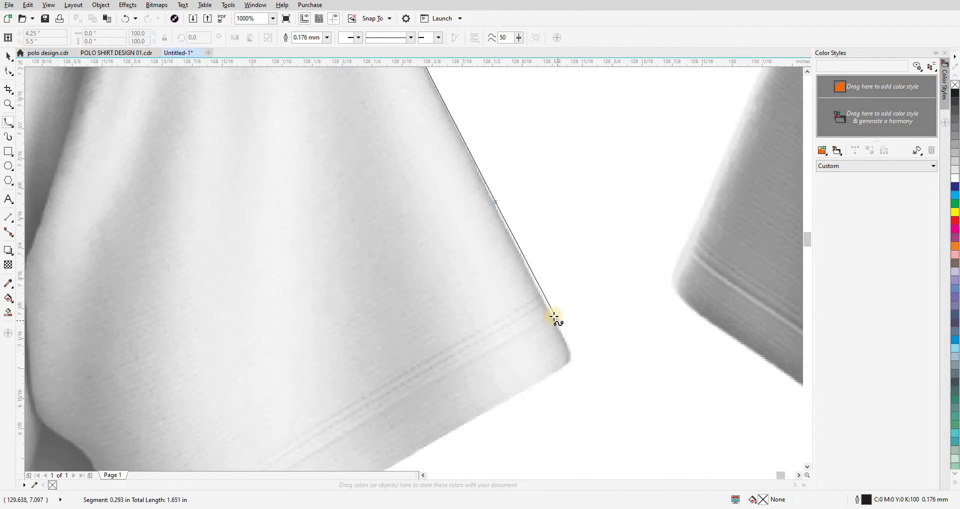
- Trace around the right-hand sleeve's rounded corner and along its hem toward the underarm
{"action": "scroll", "coordinate": [555, 319], "scroll_direction": "up", "scroll_amount": 1}
{"action": "left_click", "coordinate": [716, 297]}
{"action": "left_click", "coordinate": [720, 318]}
{"action": "left_click", "coordinate": [725, 349]}
{"action": "left_click", "coordinate": [650, 396]}
{"action": "left_click", "coordinate": [525, 424]}
{"action": "left_click", "coordinate": [432, 397]}
{"action": "left_click", "coordinate": [366, 436]}
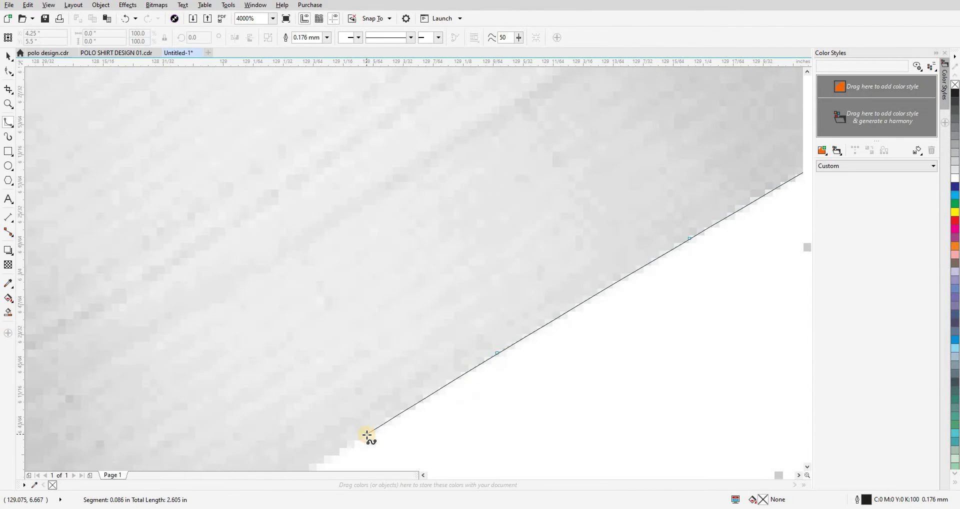
{"action": "left_click", "coordinate": [491, 298]}
{"action": "left_click", "coordinate": [430, 326]}
{"action": "left_click", "coordinate": [401, 339]}
- Extend the outline from the underarm down the upper part of the jersey's right-hand side edge
{"action": "left_click_drag", "start_coordinate": [367, 263], "coordinate": [450, 152]}
{"action": "left_click", "coordinate": [450, 153]}
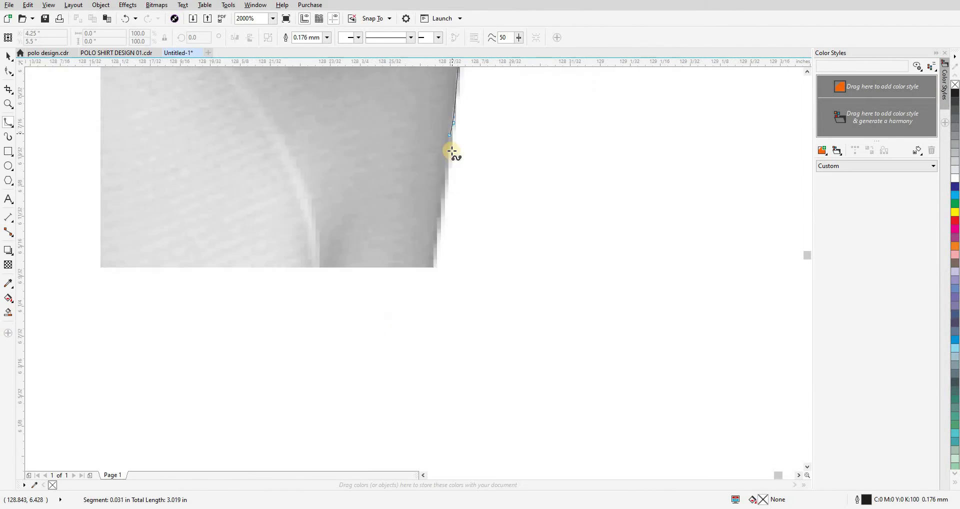
{"action": "scroll", "coordinate": [450, 152], "scroll_direction": "down", "scroll_amount": 1}
{"action": "left_click", "coordinate": [435, 302]}
{"action": "left_click", "coordinate": [434, 390]}
{"action": "left_click_drag", "start_coordinate": [434, 390], "coordinate": [444, 192]}
{"action": "left_click", "coordinate": [445, 271]}
{"action": "left_click", "coordinate": [438, 351]}
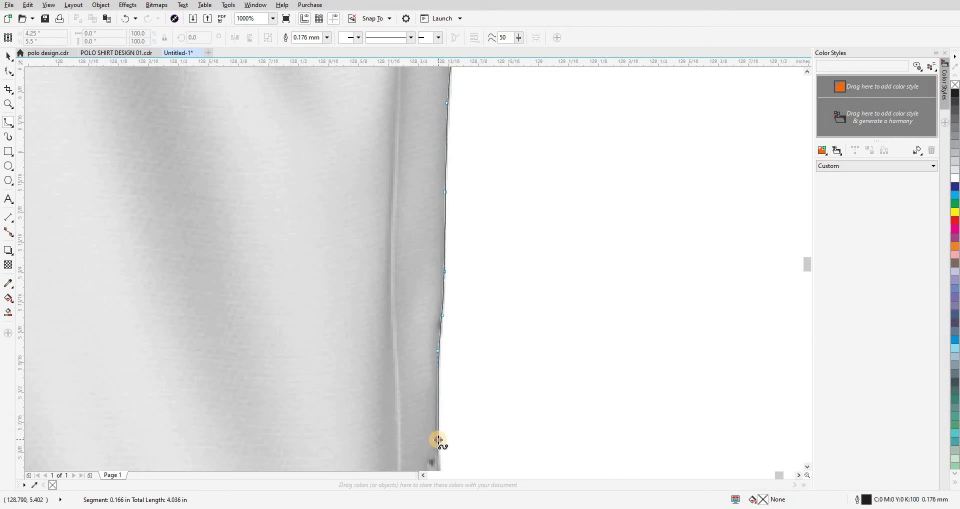
{"action": "left_click", "coordinate": [438, 442]}
- Trace the lower right-hand side edge down to the start of the dark inner back flap
{"action": "left_click_drag", "start_coordinate": [438, 441], "coordinate": [589, 193]}
{"action": "left_click", "coordinate": [595, 293]}
{"action": "left_click", "coordinate": [593, 356]}
{"action": "left_click", "coordinate": [590, 407]}
{"action": "left_click_drag", "start_coordinate": [591, 407], "coordinate": [619, 198]}
{"action": "left_click", "coordinate": [624, 332]}
{"action": "left_click", "coordinate": [626, 356]}
{"action": "left_click", "coordinate": [618, 384]}
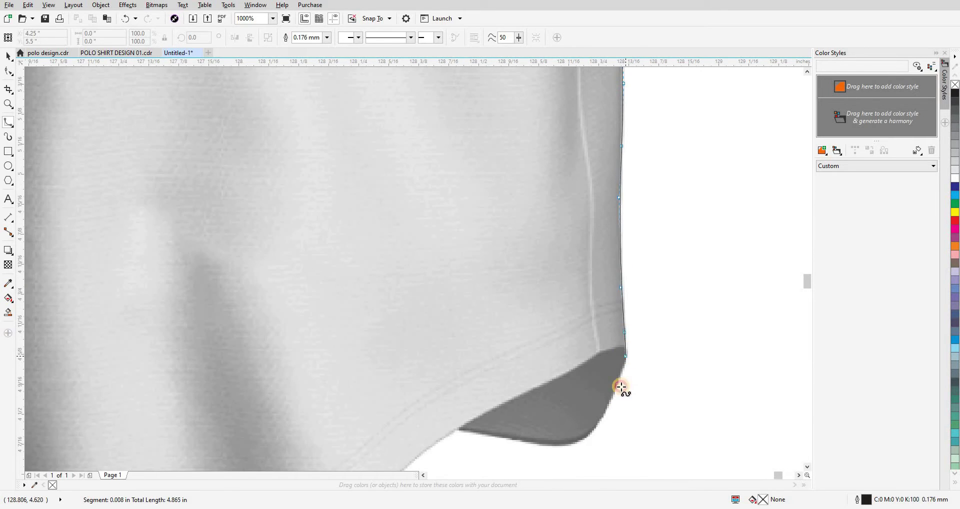
- Trace around the rounded corner and along the lower edge of the dark inner back flap
{"action": "left_click_drag", "start_coordinate": [596, 403], "coordinate": [671, 287]}
{"action": "scroll", "coordinate": [672, 288], "scroll_direction": "up", "scroll_amount": 1}
{"action": "left_click", "coordinate": [691, 299]}
{"action": "left_click", "coordinate": [668, 336]}
{"action": "left_click", "coordinate": [643, 358]}
{"action": "left_click", "coordinate": [611, 365]}
{"action": "left_click", "coordinate": [556, 364]}
{"action": "left_click", "coordinate": [483, 349]}
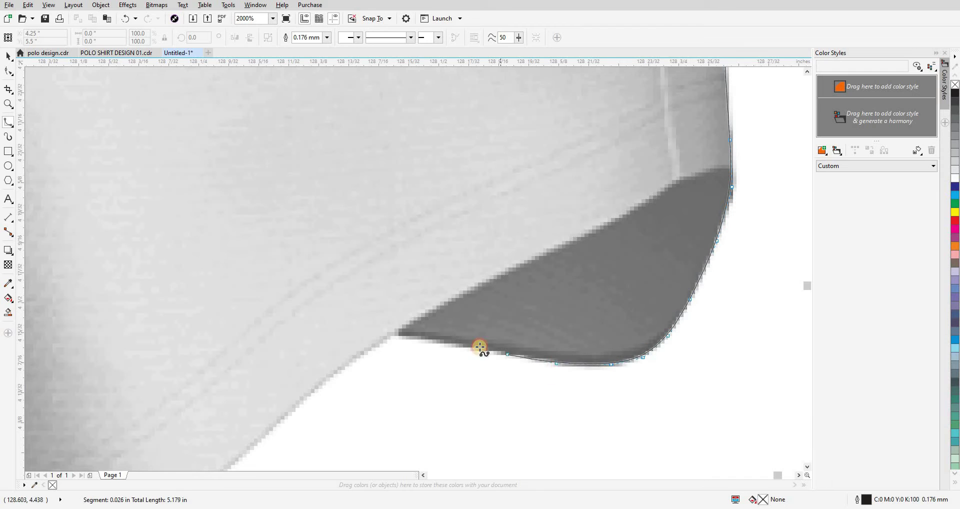
{"action": "left_click", "coordinate": [421, 341]}
{"action": "left_click", "coordinate": [396, 337]}
{"action": "key", "text": "ctrl+z"}
{"action": "scroll", "coordinate": [445, 345], "scroll_direction": "down", "scroll_amount": 1}
{"action": "scroll", "coordinate": [433, 340], "scroll_direction": "up", "scroll_amount": 1}
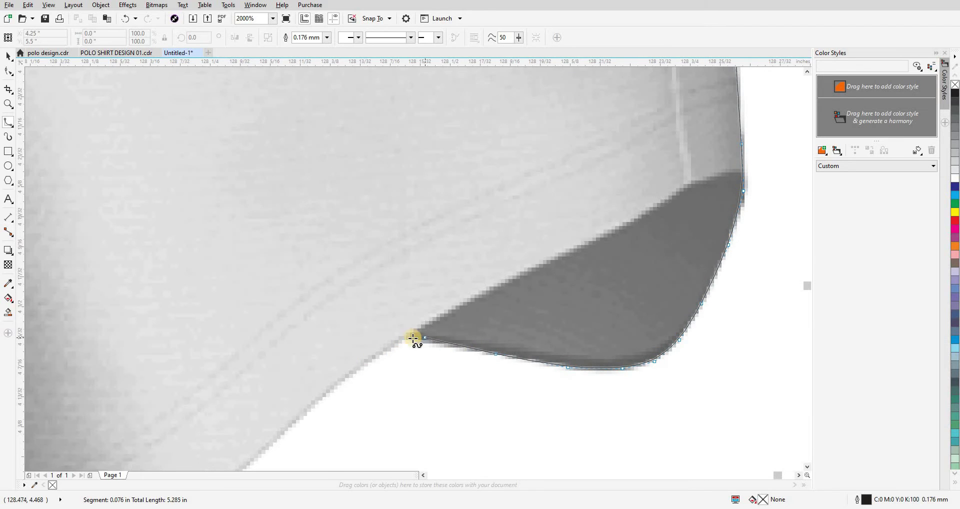
{"action": "key", "text": "ctrl+z"}
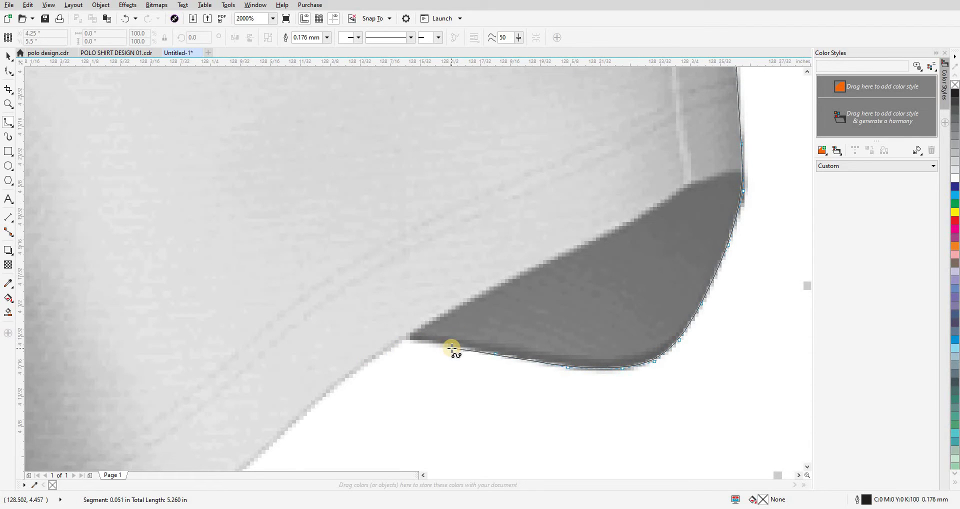
- Finish the flap's lower edge at its tip and trace the curved front hem down toward the jersey's lowest part
{"action": "left_click", "coordinate": [427, 341]}
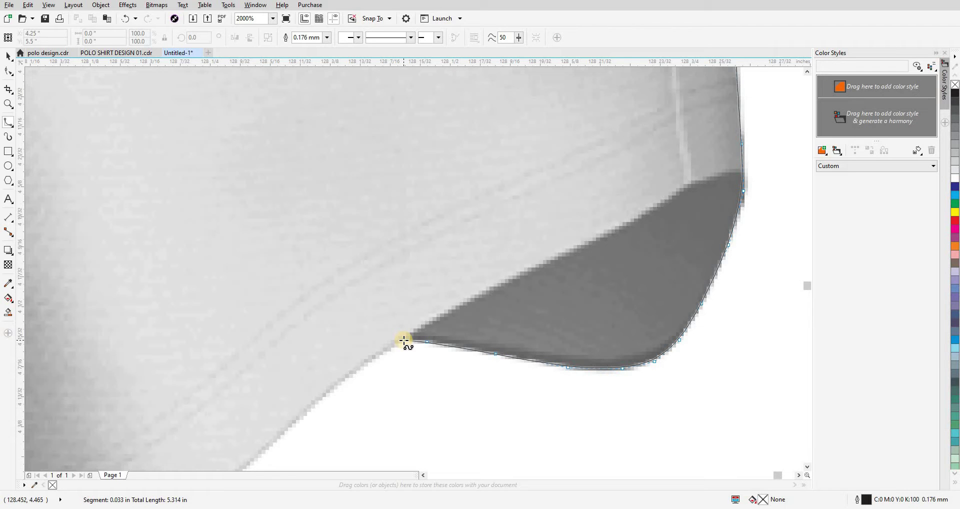
{"action": "left_click_drag", "start_coordinate": [363, 359], "coordinate": [436, 306]}
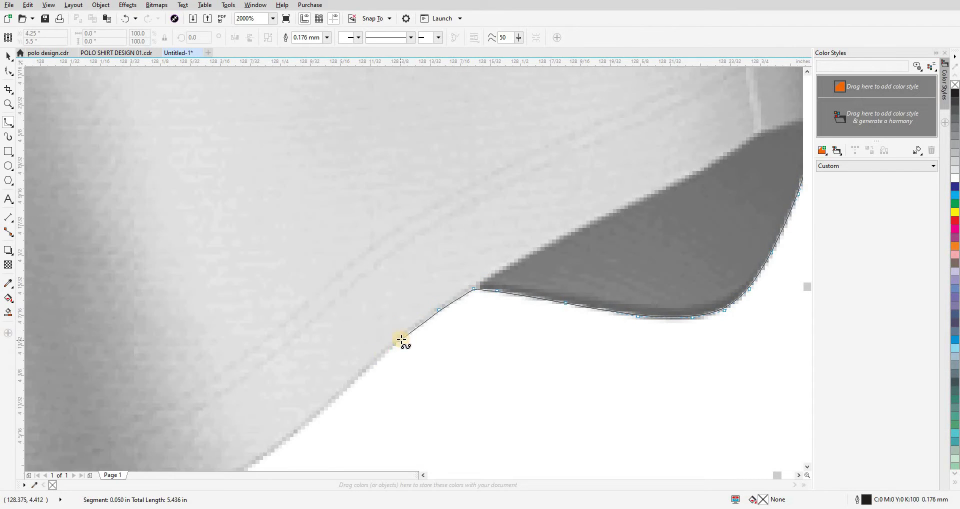
{"action": "left_click", "coordinate": [403, 337]}
{"action": "left_click", "coordinate": [373, 363]}
{"action": "left_click", "coordinate": [326, 408]}
{"action": "left_click_drag", "start_coordinate": [323, 411], "coordinate": [450, 311]}
{"action": "left_click", "coordinate": [414, 340]}
{"action": "left_click", "coordinate": [353, 382]}
{"action": "left_click", "coordinate": [221, 404]}
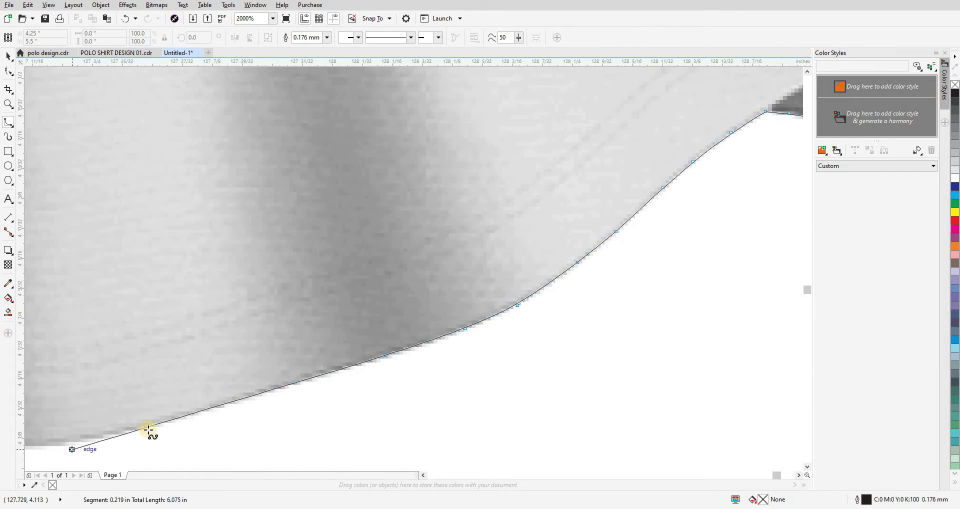
- Continue the outline along the lowest part of the front hem to the right edge of the button placket
{"action": "left_click", "coordinate": [71, 443]}
{"action": "left_click_drag", "start_coordinate": [71, 443], "coordinate": [486, 433]}
{"action": "left_click", "coordinate": [415, 438]}
{"action": "left_click", "coordinate": [366, 427]}
{"action": "left_click_drag", "start_coordinate": [366, 426], "coordinate": [679, 437]}
{"action": "scroll", "coordinate": [645, 423], "scroll_direction": "up", "scroll_amount": 1}
{"action": "left_click", "coordinate": [546, 392]}
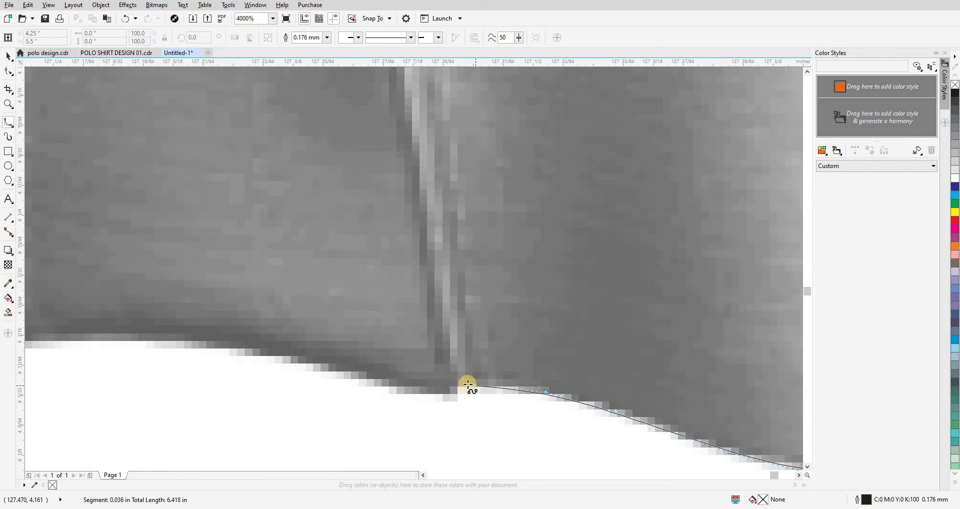
{"action": "left_click", "coordinate": [457, 384]}
- Trace the stepped bottom edge of the button placket, including the small notches on both of its sides
{"action": "left_click", "coordinate": [457, 400]}
{"action": "left_click", "coordinate": [353, 374]}
{"action": "left_click", "coordinate": [224, 347]}
{"action": "scroll", "coordinate": [224, 347], "scroll_direction": "down", "scroll_amount": 1}
{"action": "left_click_drag", "start_coordinate": [224, 346], "coordinate": [455, 361]}
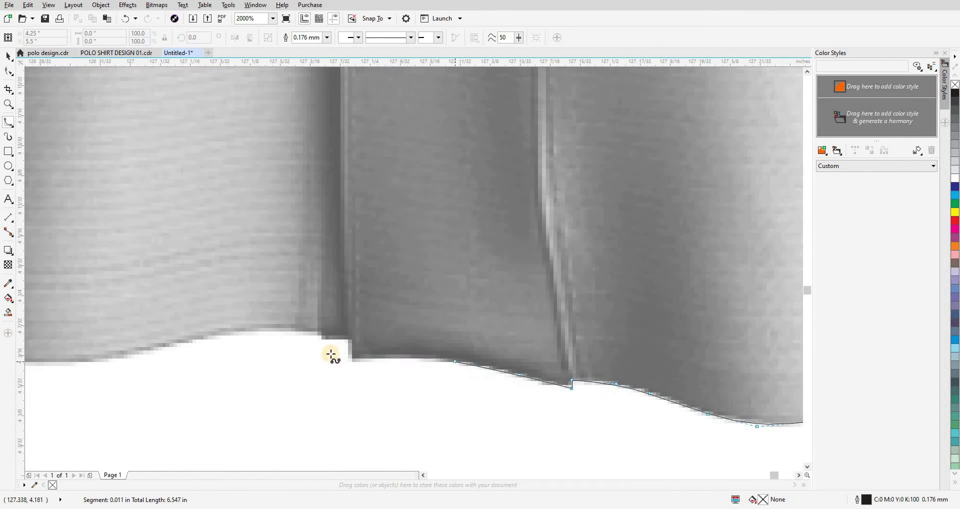
{"action": "left_click", "coordinate": [409, 357]}
{"action": "left_click", "coordinate": [350, 340]}
- Trace the hem left of the placket, round the lower left-hand corner and start up the side edge
{"action": "left_click", "coordinate": [317, 334]}
{"action": "left_click", "coordinate": [267, 329]}
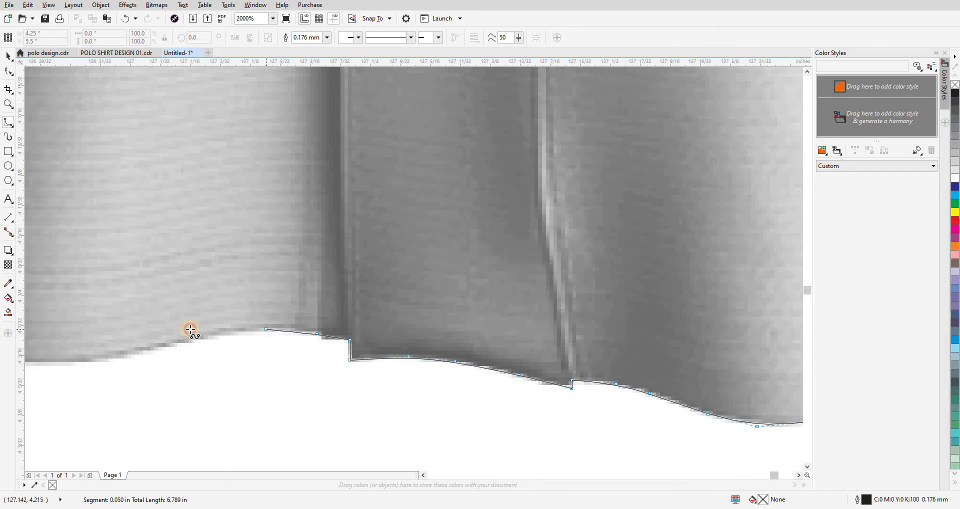
{"action": "left_click", "coordinate": [208, 333]}
{"action": "left_click_drag", "start_coordinate": [207, 333], "coordinate": [638, 342]}
{"action": "left_click", "coordinate": [525, 371]}
{"action": "left_click", "coordinate": [450, 371]}
{"action": "left_click", "coordinate": [362, 358]}
{"action": "left_click", "coordinate": [327, 320]}
{"action": "left_click", "coordinate": [312, 148]}
- Trace the bulging contour of the fabric on the lower left-hand side edge
{"action": "left_click_drag", "start_coordinate": [316, 128], "coordinate": [289, 476]}
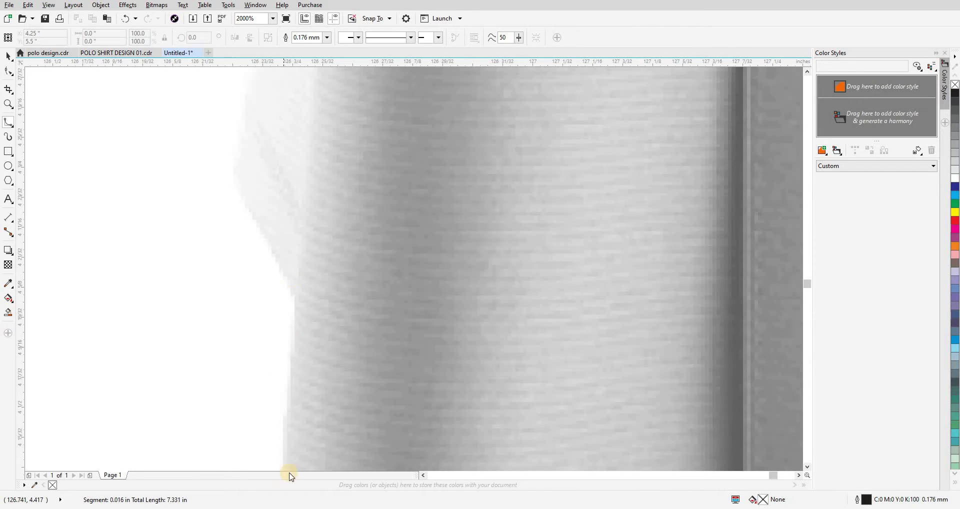
{"action": "left_click", "coordinate": [293, 328]}
{"action": "left_click", "coordinate": [292, 296]}
{"action": "left_click", "coordinate": [287, 281]}
{"action": "left_click", "coordinate": [236, 190]}
{"action": "left_click", "coordinate": [244, 107]}
{"action": "left_click_drag", "start_coordinate": [245, 107], "coordinate": [255, 353]}
{"action": "scroll", "coordinate": [254, 353], "scroll_direction": "down", "scroll_amount": 1}
{"action": "left_click", "coordinate": [262, 303]}
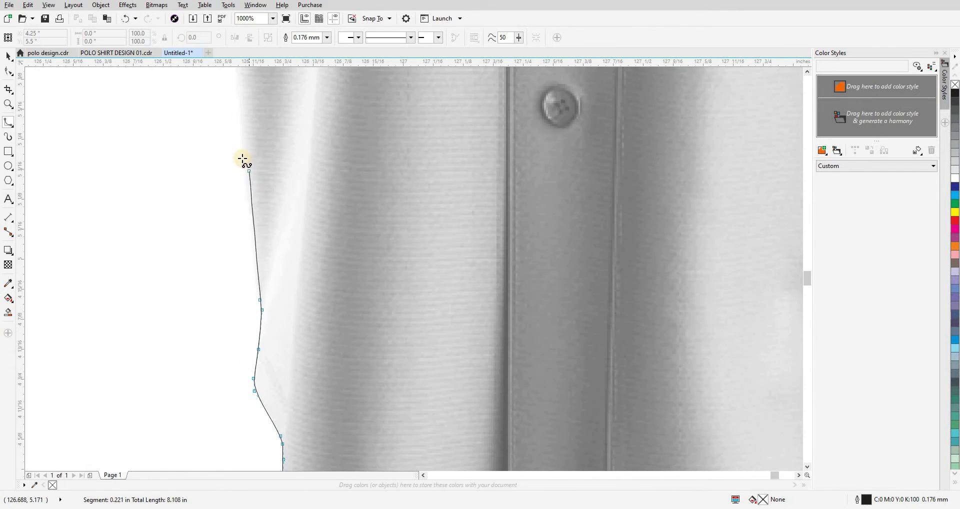
- Extend the outline up the left-hand side edge to where it meets the sleeve hem
{"action": "left_click", "coordinate": [244, 161]}
{"action": "left_click_drag", "start_coordinate": [245, 161], "coordinate": [292, 399]}
{"action": "left_click_drag", "start_coordinate": [286, 136], "coordinate": [296, 417]}
{"action": "left_click", "coordinate": [274, 331]}
{"action": "left_click", "coordinate": [272, 102]}
{"action": "left_click_drag", "start_coordinate": [273, 102], "coordinate": [277, 401]}
{"action": "scroll", "coordinate": [170, 250], "scroll_direction": "up", "scroll_amount": 1}
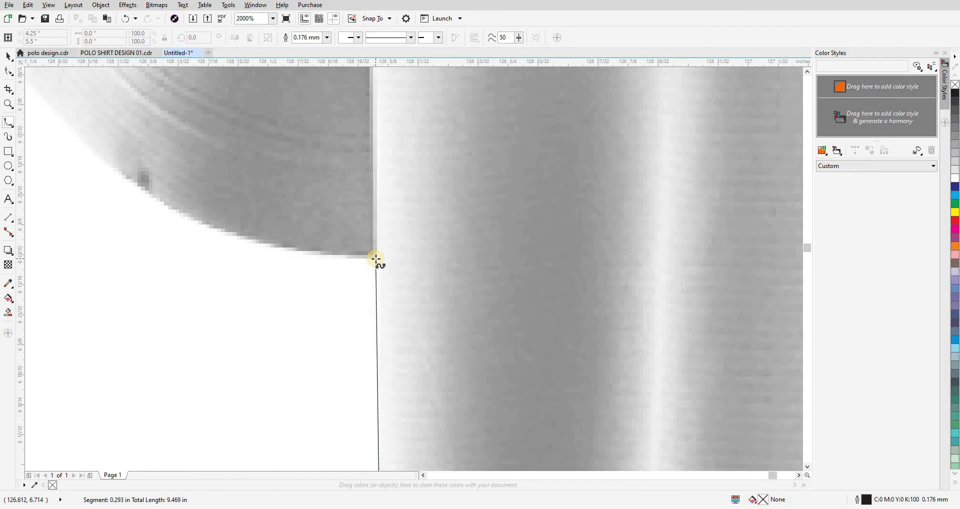
{"action": "left_click", "coordinate": [375, 259]}
- Trace the curved hem of the left-hand sleeve outward from the body toward the cuff corner
{"action": "left_click", "coordinate": [276, 246]}
{"action": "left_click", "coordinate": [197, 225]}
{"action": "left_click", "coordinate": [131, 182]}
{"action": "left_click_drag", "start_coordinate": [130, 181], "coordinate": [332, 369]}
{"action": "left_click", "coordinate": [277, 322]}
{"action": "left_click", "coordinate": [204, 244]}
{"action": "left_click", "coordinate": [145, 197]}
{"action": "left_click", "coordinate": [68, 143]}
{"action": "left_click_drag", "start_coordinate": [68, 143], "coordinate": [329, 311]}
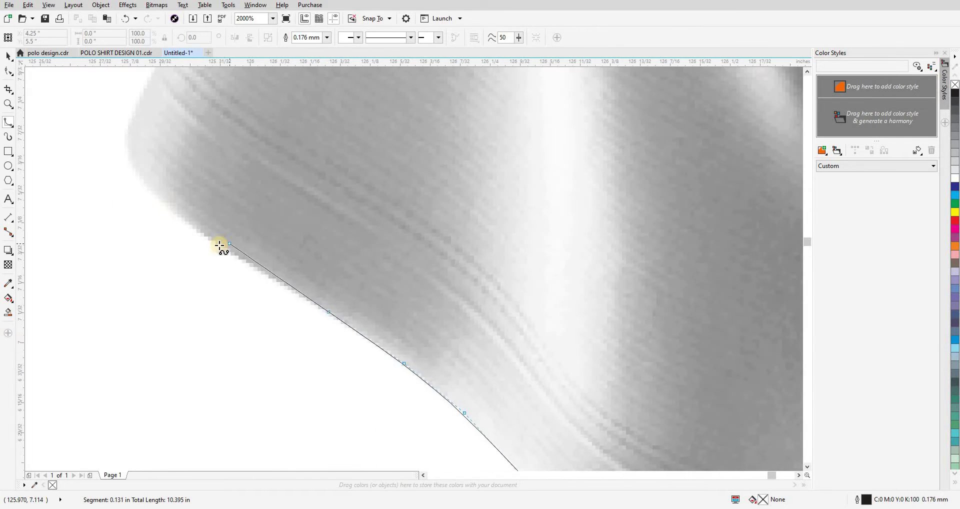
- Round the left-hand sleeve's cuff corner and trace up the sleeve's outer edge
{"action": "left_click", "coordinate": [214, 242]}
{"action": "left_click", "coordinate": [152, 193]}
{"action": "left_click", "coordinate": [133, 165]}
{"action": "left_click_drag", "start_coordinate": [195, 70], "coordinate": [45, 460]}
{"action": "left_click_drag", "start_coordinate": [172, 90], "coordinate": [83, 440]}
{"action": "left_click", "coordinate": [139, 287]}
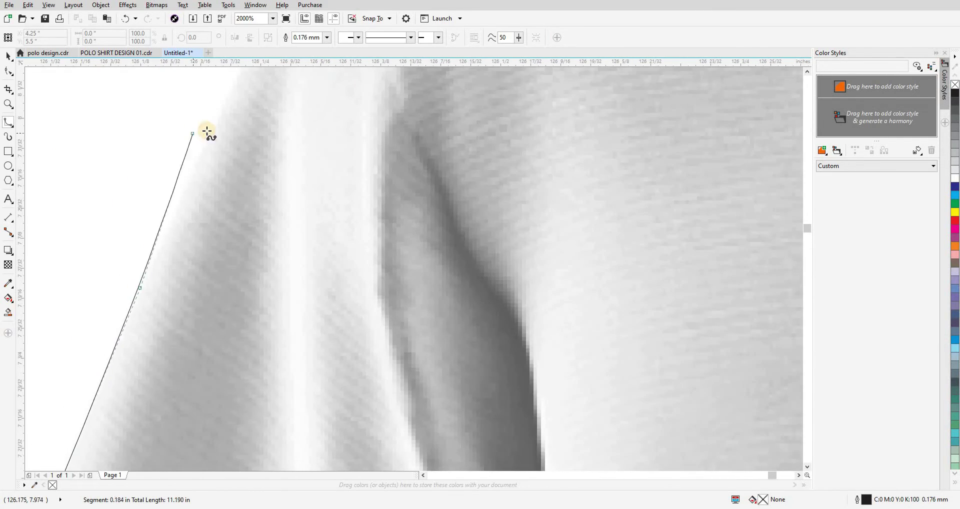
{"action": "left_click", "coordinate": [204, 133]}
- Trace the upper outer edge of the left-hand sleeve and the curve leading onto the shoulder
{"action": "left_click_drag", "start_coordinate": [204, 133], "coordinate": [92, 360]}
{"action": "left_click", "coordinate": [167, 212]}
{"action": "left_click", "coordinate": [252, 82]}
{"action": "left_click_drag", "start_coordinate": [252, 81], "coordinate": [136, 287]}
{"action": "left_click", "coordinate": [193, 196]}
{"action": "left_click", "coordinate": [246, 137]}
{"action": "left_click", "coordinate": [307, 90]}
{"action": "left_click_drag", "start_coordinate": [306, 90], "coordinate": [170, 340]}
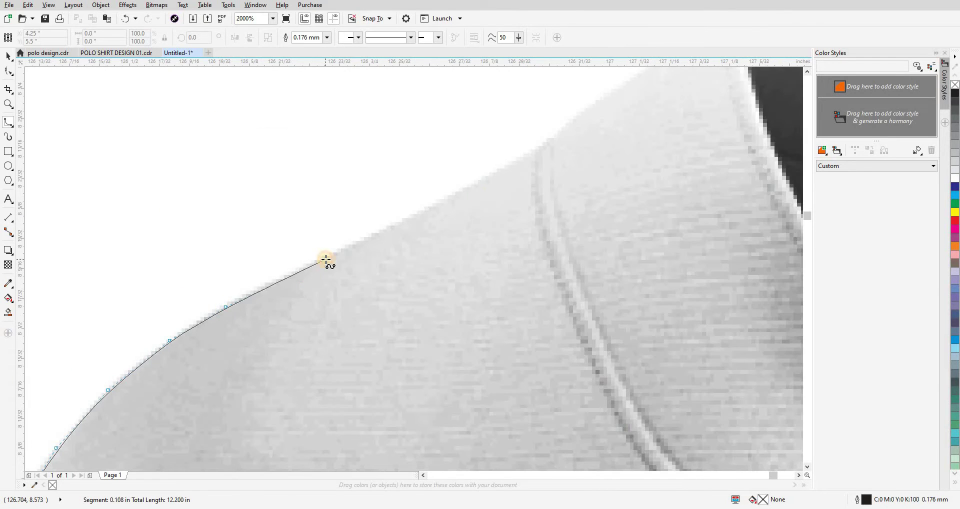
- Trace the left-hand shoulder up over the collar and onto the back edge of the neck opening
{"action": "left_click", "coordinate": [327, 261]}
{"action": "left_click", "coordinate": [460, 194]}
{"action": "left_click_drag", "start_coordinate": [551, 140], "coordinate": [109, 315]}
{"action": "left_click", "coordinate": [230, 228]}
{"action": "left_click", "coordinate": [303, 179]}
{"action": "left_click", "coordinate": [352, 161]}
{"action": "left_click", "coordinate": [392, 157]}
{"action": "left_click", "coordinate": [449, 168]}
{"action": "left_click", "coordinate": [694, 210]}
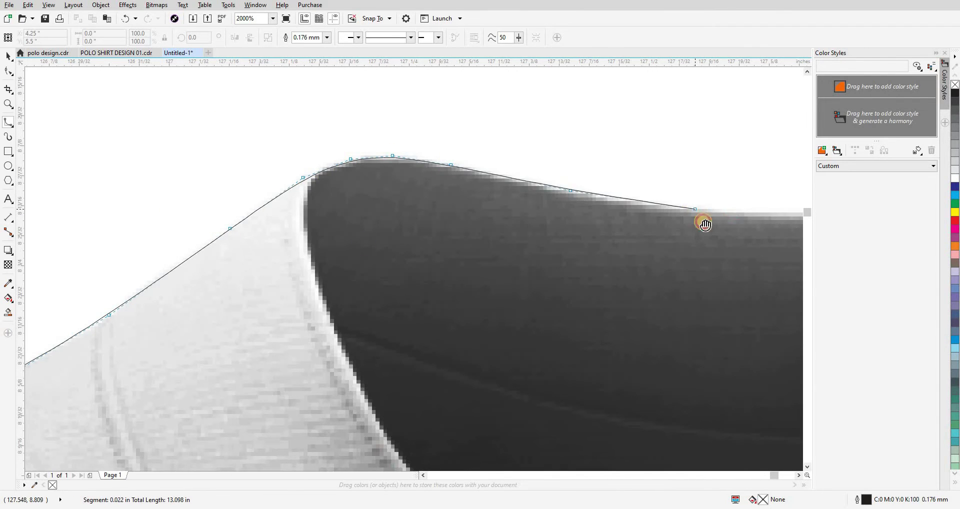
- Continue the outline along the back edge of the neck opening and around the right-hand collar peak
{"action": "left_click_drag", "start_coordinate": [705, 223], "coordinate": [337, 249]}
{"action": "left_click", "coordinate": [443, 242]}
{"action": "left_click", "coordinate": [652, 246]}
{"action": "left_click", "coordinate": [377, 244]}
{"action": "left_click", "coordinate": [522, 219]}
{"action": "left_click", "coordinate": [597, 240]}
- Trace down the right-hand shoulder to the starting node and close the jersey outline
{"action": "left_click_drag", "start_coordinate": [744, 337], "coordinate": [493, 242]}
{"action": "left_click", "coordinate": [583, 304]}
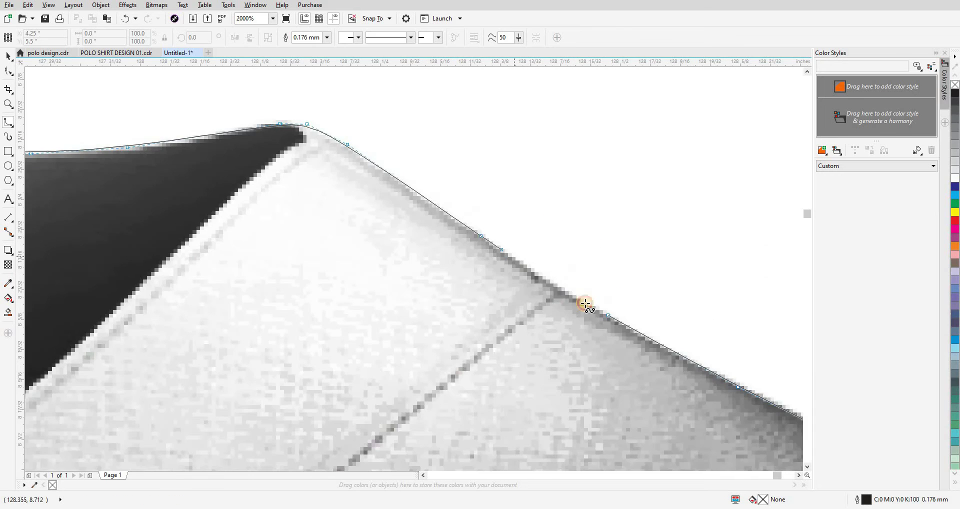
{"action": "left_click", "coordinate": [608, 317]}
- Shift the closed jersey outline 10 inches left, clear of the mockup
{"action": "scroll", "coordinate": [531, 235], "scroll_direction": "down", "scroll_amount": 5}
{"action": "key", "text": "space"}
{"action": "key", "text": "shift+Left"}
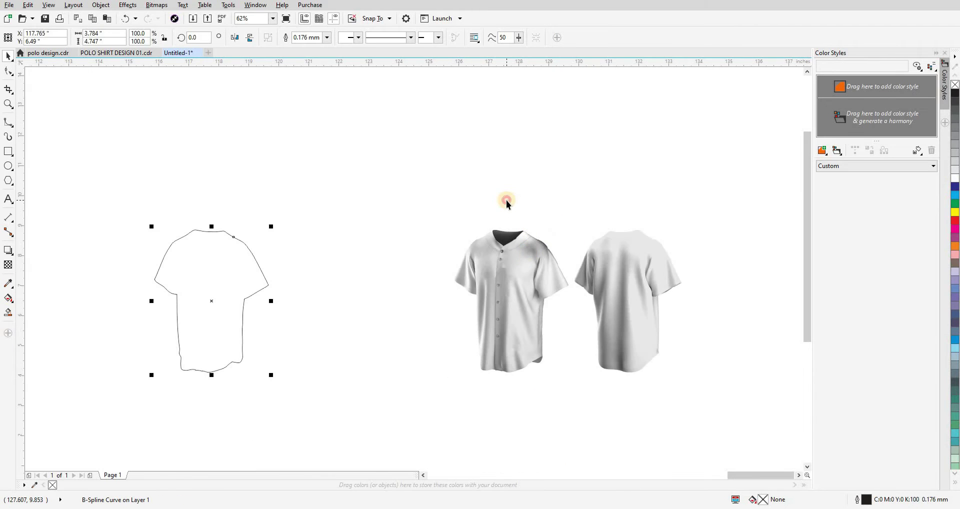
- Start a new B-spline curve outside the right-hand shoulder of the front view and trace the top of the armhole seam
{"action": "key", "text": "z"}
{"action": "left_click_drag", "start_coordinate": [431, 211], "coordinate": [573, 371]}
{"action": "key", "text": "space"}
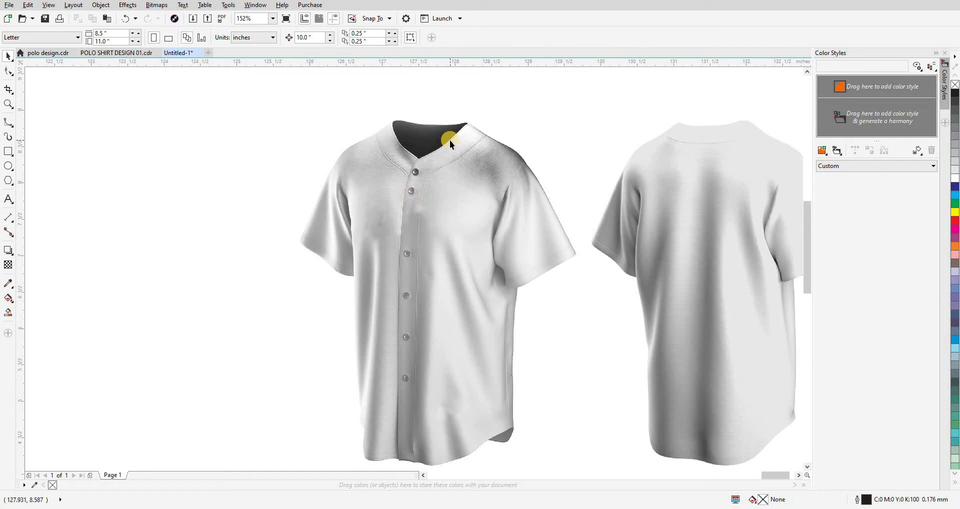
{"action": "scroll", "coordinate": [532, 172], "scroll_direction": "up", "scroll_amount": 3}
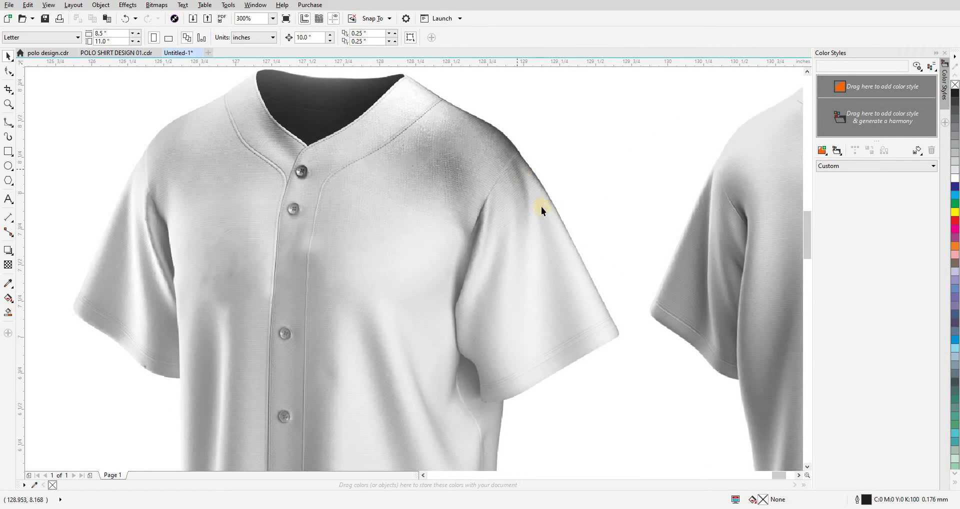
{"action": "scroll", "coordinate": [541, 206], "scroll_direction": "up", "scroll_amount": 6}
{"action": "key", "text": "F5"}
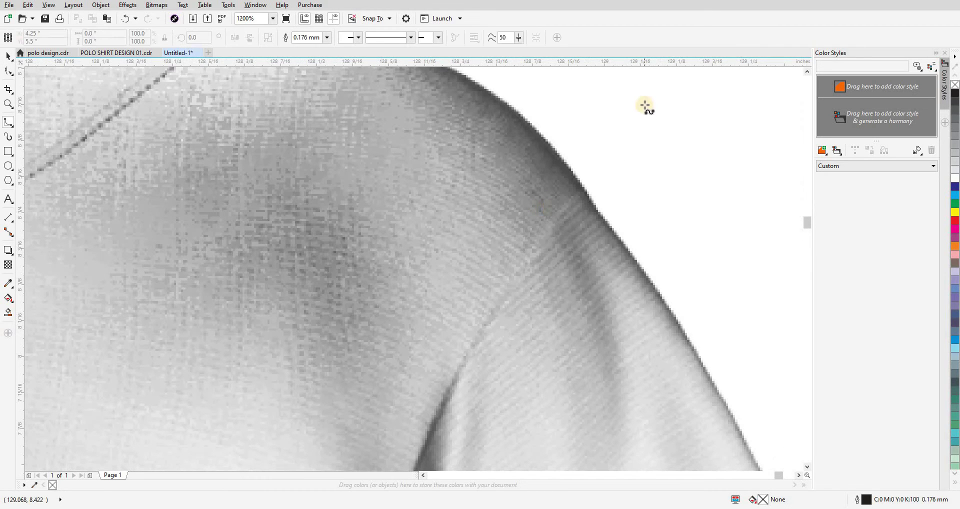
{"action": "left_click", "coordinate": [653, 99]}
{"action": "left_click", "coordinate": [603, 166]}
{"action": "left_click", "coordinate": [589, 172]}
{"action": "left_click", "coordinate": [540, 231]}
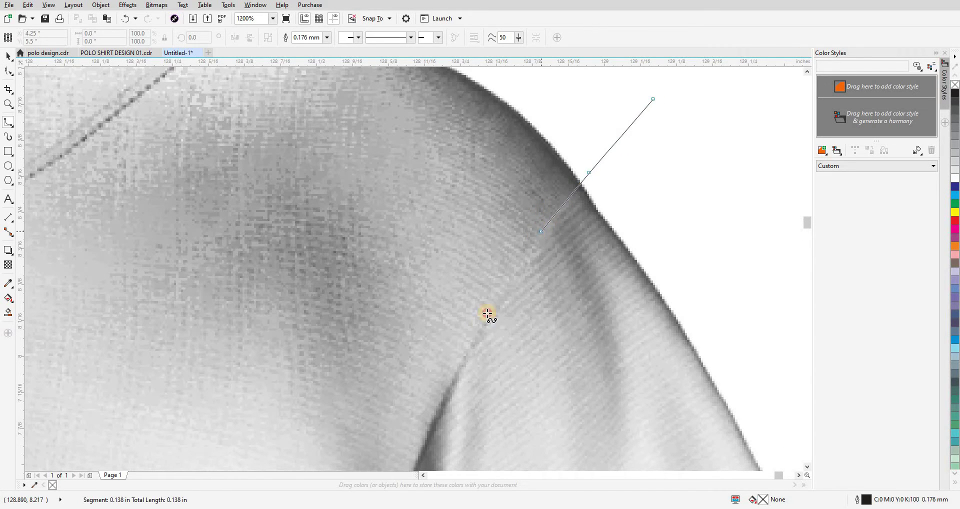
{"action": "left_click", "coordinate": [474, 340]}
{"action": "left_click", "coordinate": [465, 353]}
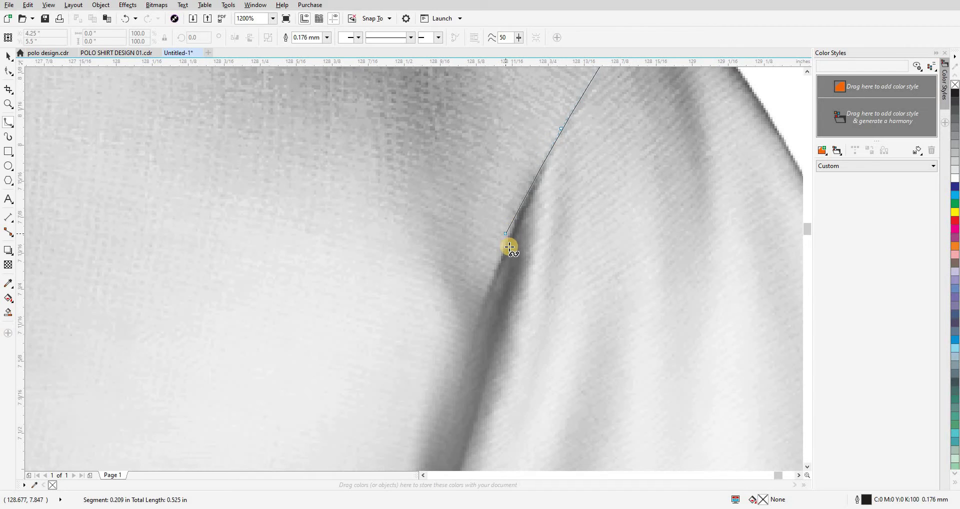
- Trace the middle of the right-hand armhole seam along the dark fold and past its bend
{"action": "left_click", "coordinate": [511, 234]}
{"action": "left_click", "coordinate": [450, 422]}
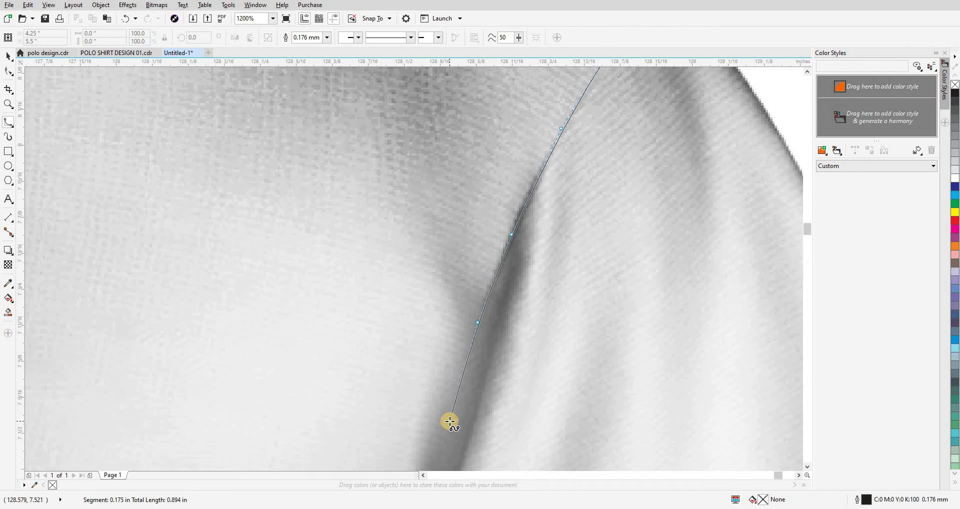
{"action": "left_click_drag", "start_coordinate": [450, 422], "coordinate": [506, 144]}
{"action": "left_click", "coordinate": [484, 269]}
{"action": "left_click", "coordinate": [470, 340]}
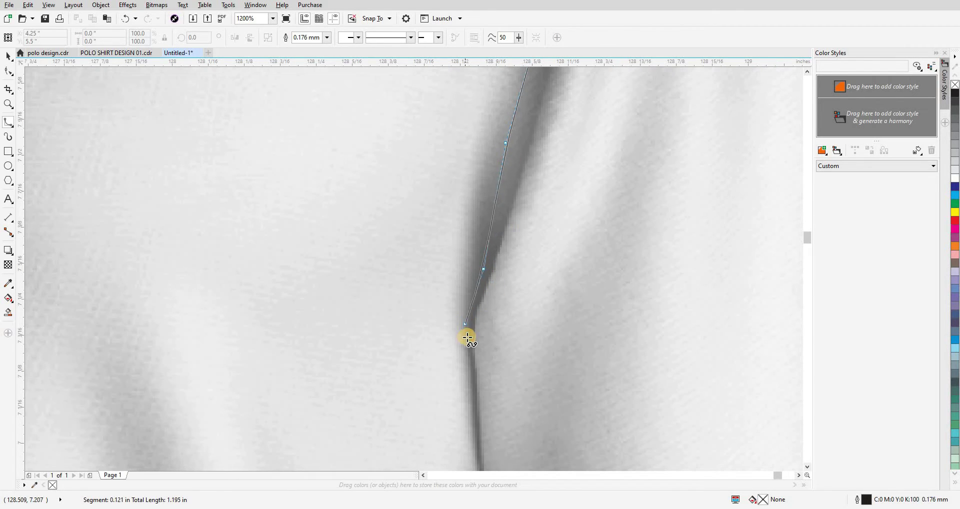
{"action": "left_click", "coordinate": [474, 388]}
- Trace the lower part of the right-hand armhole seam to where the sleeve separates from the body
{"action": "scroll", "coordinate": [474, 388], "scroll_direction": "down", "scroll_amount": 5}
{"action": "left_click", "coordinate": [471, 247]}
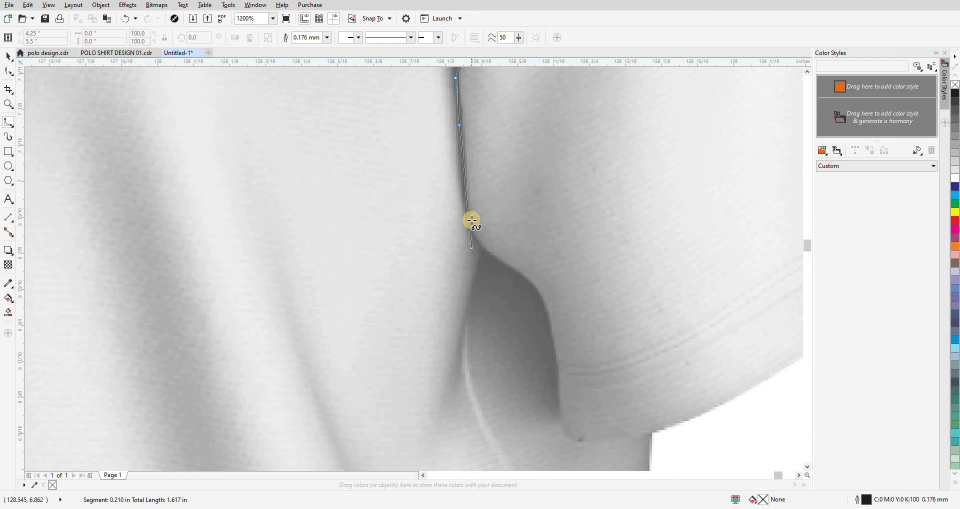
{"action": "scroll", "coordinate": [470, 220], "scroll_direction": "down", "scroll_amount": 3}
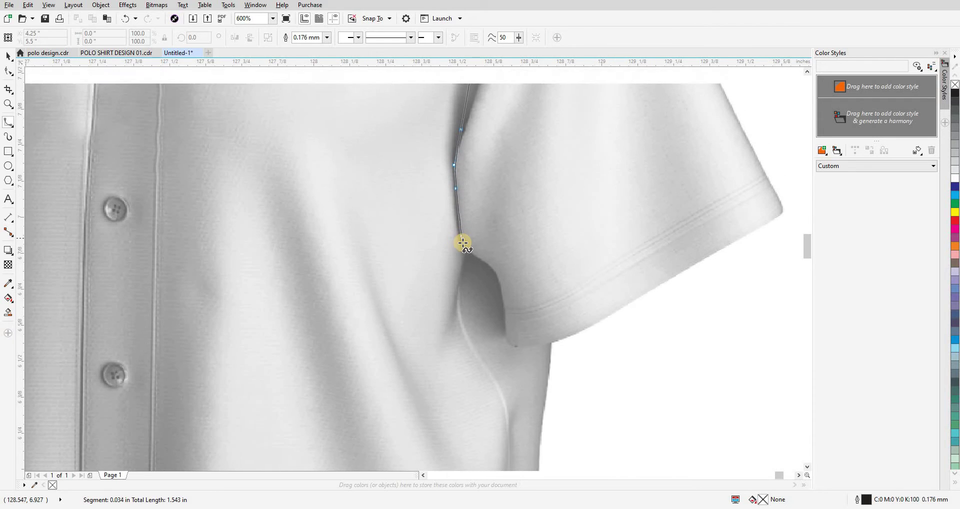
{"action": "scroll", "coordinate": [456, 272], "scroll_direction": "up", "scroll_amount": 2}
{"action": "scroll", "coordinate": [450, 262], "scroll_direction": "up", "scroll_amount": 2}
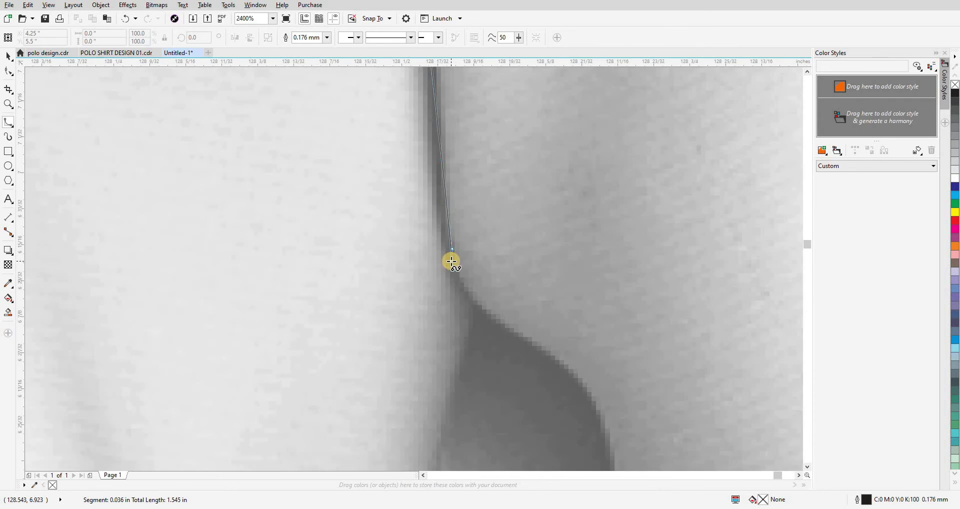
{"action": "left_click", "coordinate": [442, 227]}
{"action": "left_click", "coordinate": [453, 268]}
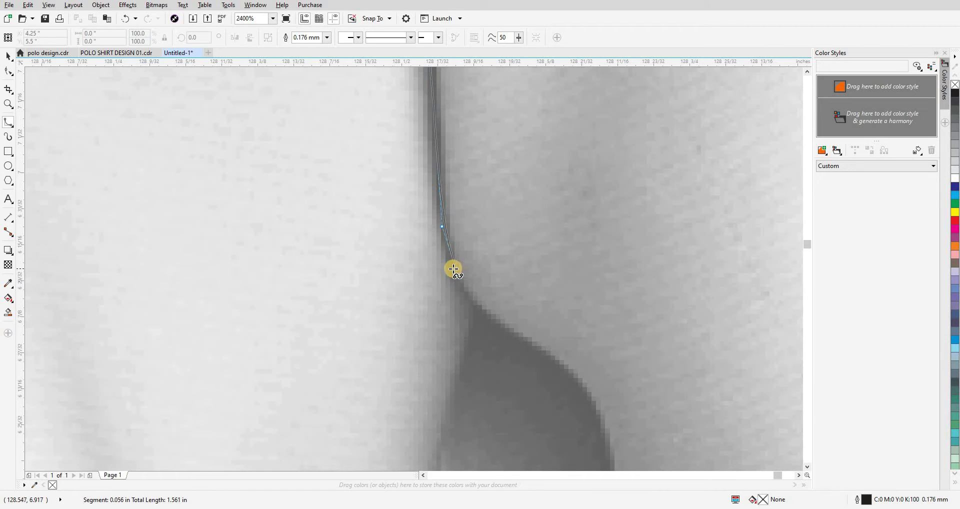
- Trace the right-hand sleeve's curved edge over the top of the dark underarm gap
{"action": "left_click", "coordinate": [464, 289]}
{"action": "left_click", "coordinate": [495, 321]}
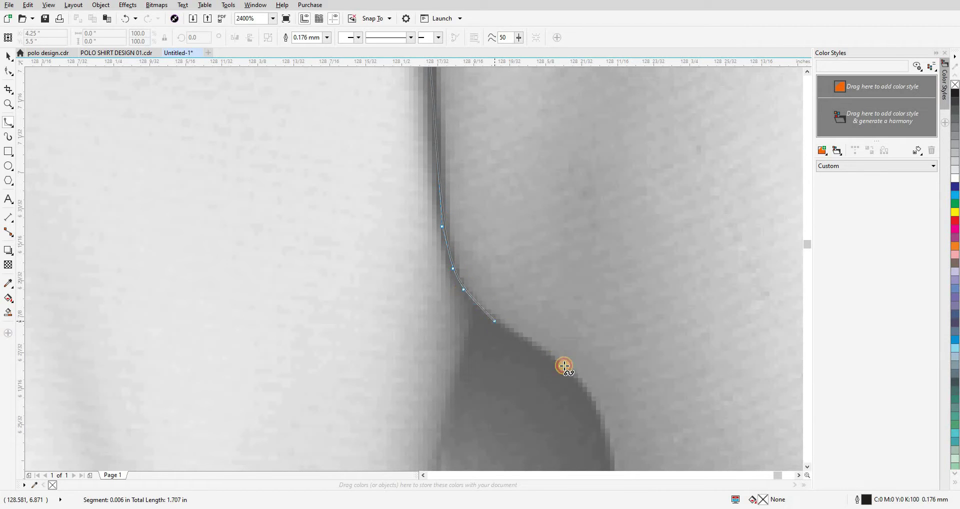
{"action": "left_click", "coordinate": [552, 358]}
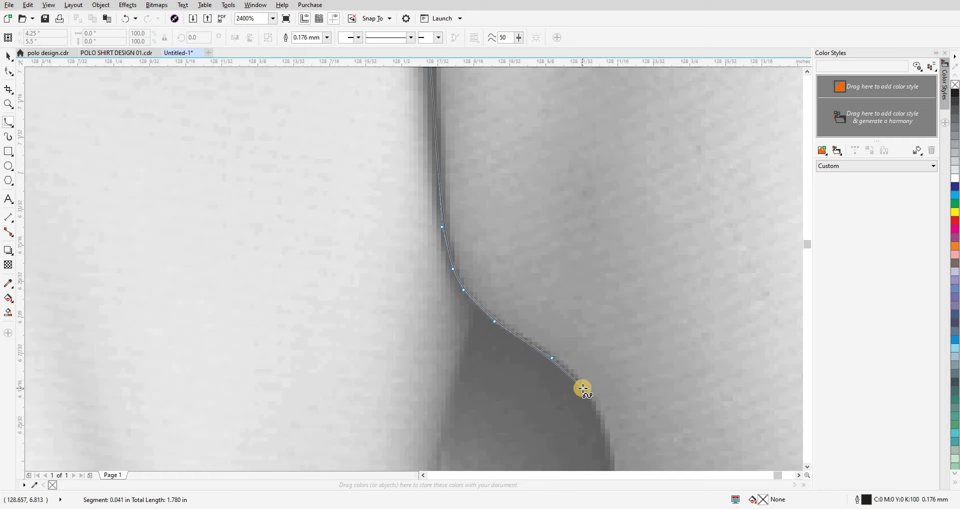
{"action": "left_click_drag", "start_coordinate": [583, 388], "coordinate": [481, 217]}
{"action": "left_click", "coordinate": [486, 222]}
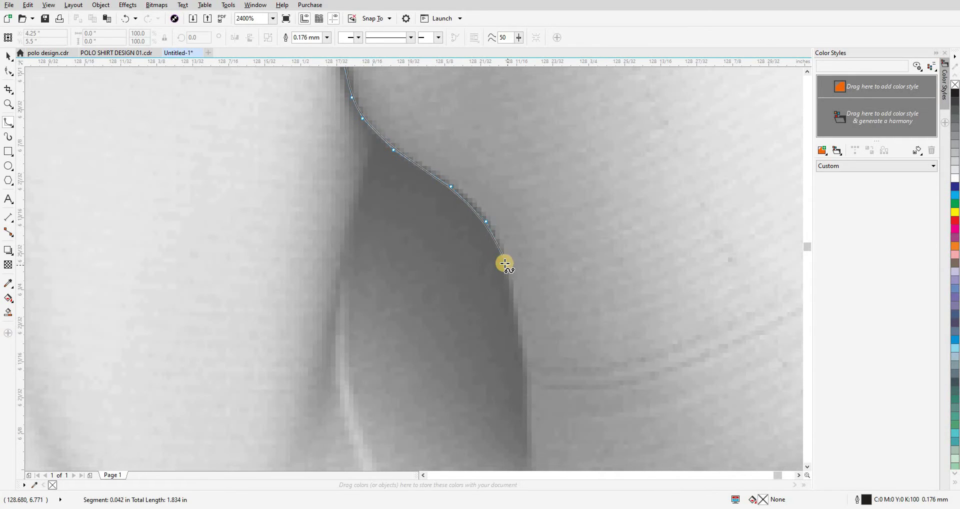
{"action": "left_click", "coordinate": [505, 263]}
- Trace the right-hand sleeve's inner edge down the underarm gap to the hem corner
{"action": "left_click", "coordinate": [521, 347]}
{"action": "left_click", "coordinate": [527, 406]}
{"action": "left_click_drag", "start_coordinate": [527, 406], "coordinate": [444, 141]}
{"action": "left_click", "coordinate": [446, 214]}
{"action": "left_click", "coordinate": [452, 234]}
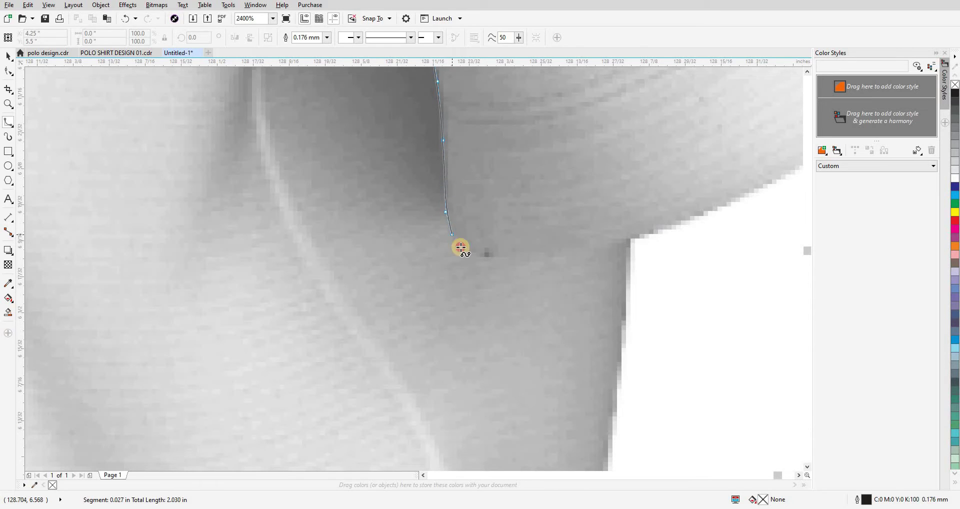
- Round the right-hand sleeve's inner hem corner and trace the hem to the body's side edge
{"action": "left_click", "coordinate": [470, 255]}
{"action": "left_click", "coordinate": [492, 258]}
{"action": "left_click", "coordinate": [543, 258]}
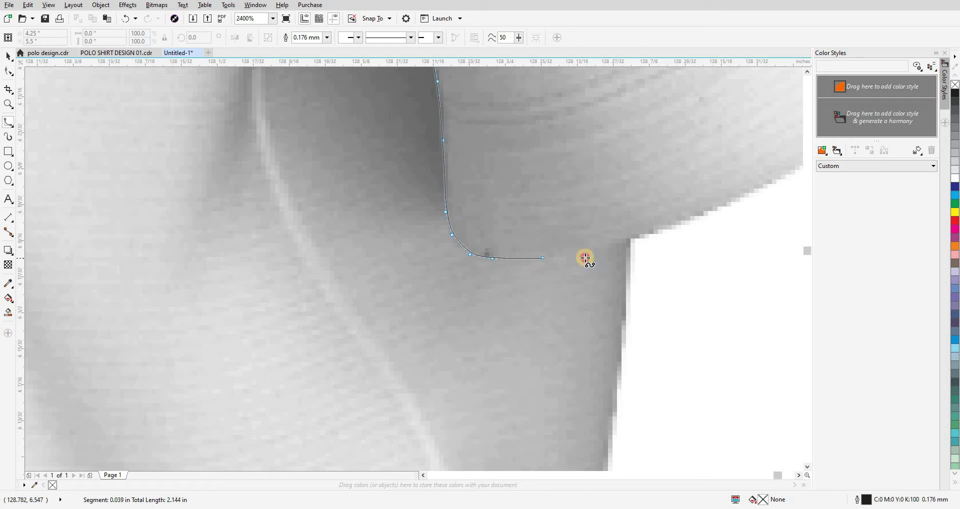
{"action": "left_click", "coordinate": [593, 252]}
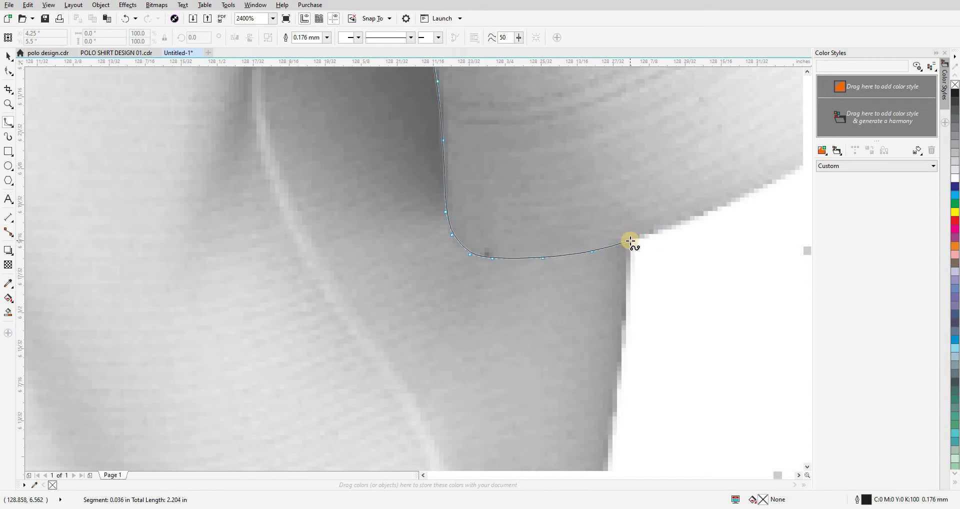
- Loop the curve loosely around the outside of the right-hand sleeve and close it at its starting node
{"action": "left_click", "coordinate": [719, 290]}
{"action": "scroll", "coordinate": [640, 307], "scroll_direction": "down", "scroll_amount": 8}
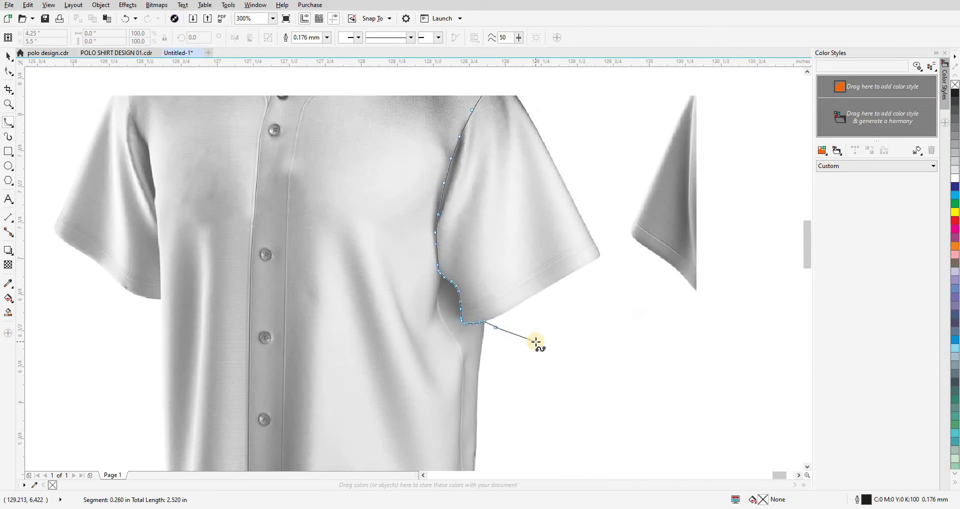
{"action": "left_click", "coordinate": [543, 342]}
{"action": "left_click", "coordinate": [578, 323]}
{"action": "left_click", "coordinate": [580, 284]}
{"action": "left_click", "coordinate": [568, 214]}
{"action": "left_click", "coordinate": [555, 178]}
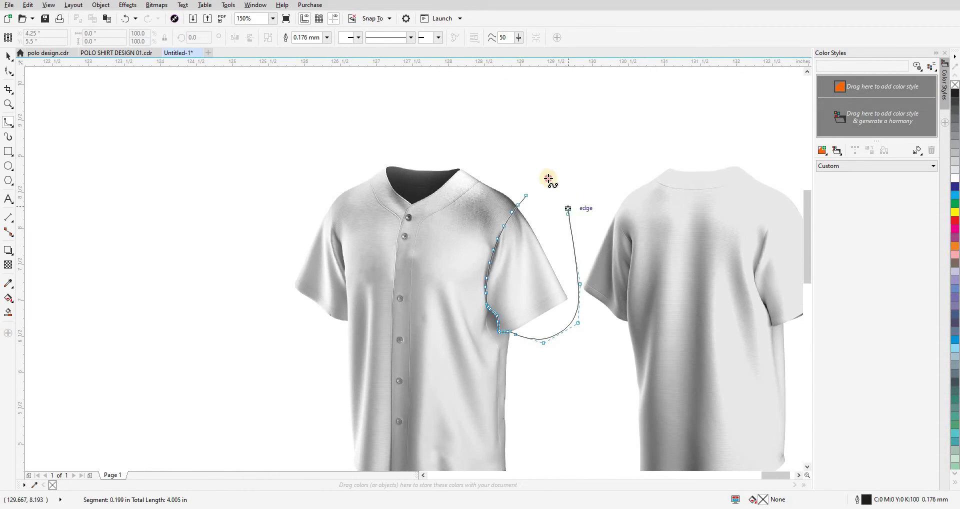
{"action": "left_click", "coordinate": [526, 195]}
{"action": "left_click", "coordinate": [529, 193]}
- Shift the closed sleeve curve 10 inches left onto the jersey outline
{"action": "key", "text": "space"}
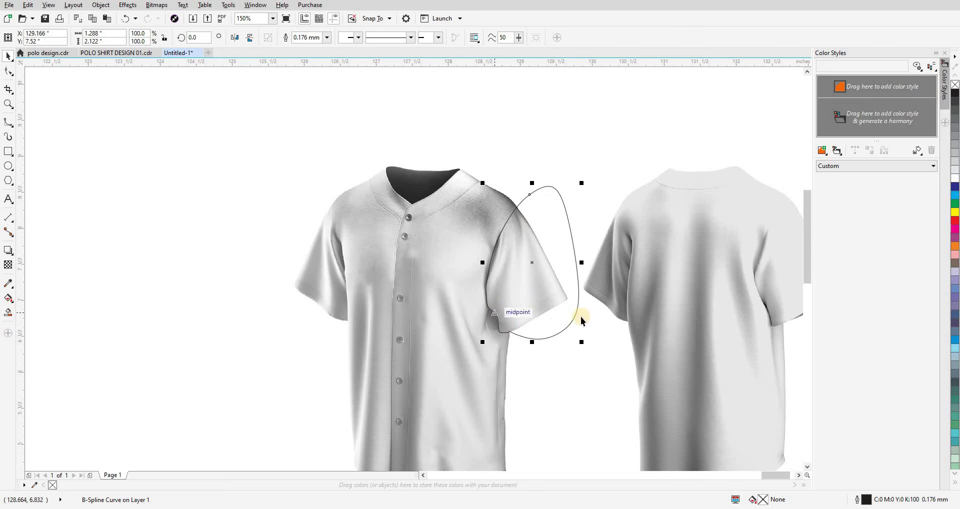
{"action": "scroll", "coordinate": [580, 313], "scroll_direction": "down", "scroll_amount": 2}
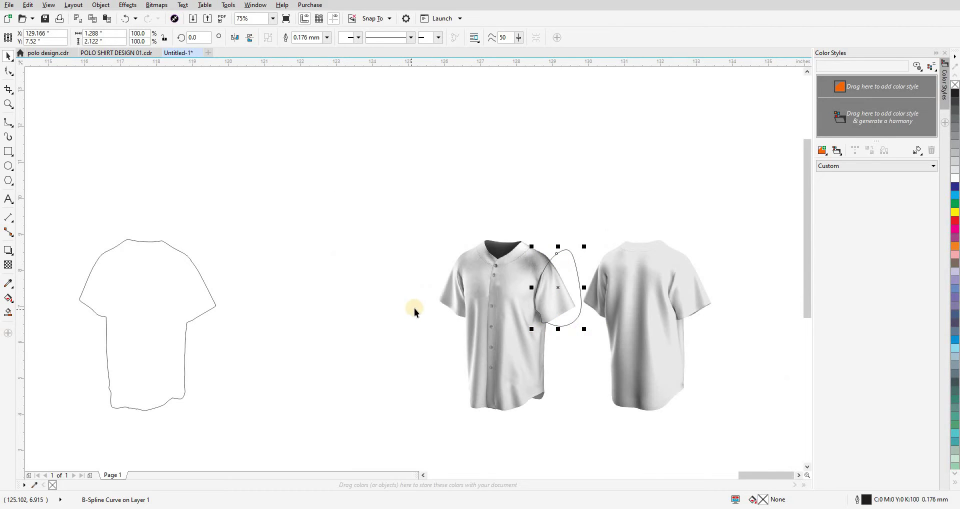
{"action": "key", "text": "Left"}
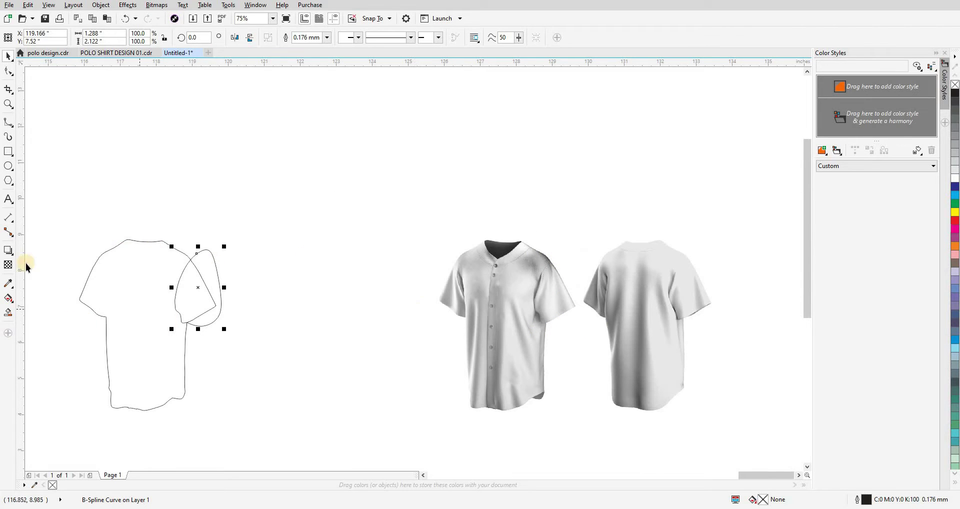
- Intersect the sleeve curve with the jersey outline and delete the original sleeve loop
{"action": "left_click", "coordinate": [125, 277], "text": "shift"}
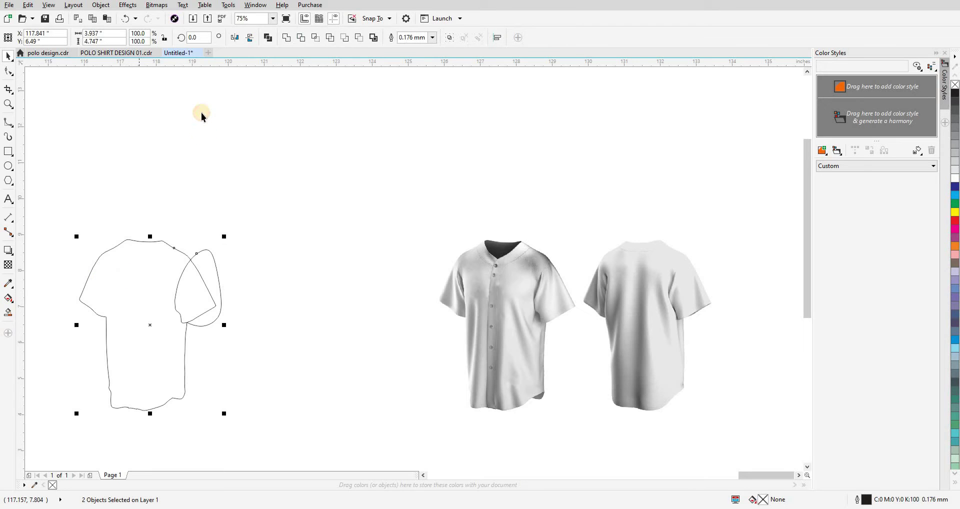
{"action": "left_click", "coordinate": [316, 42]}
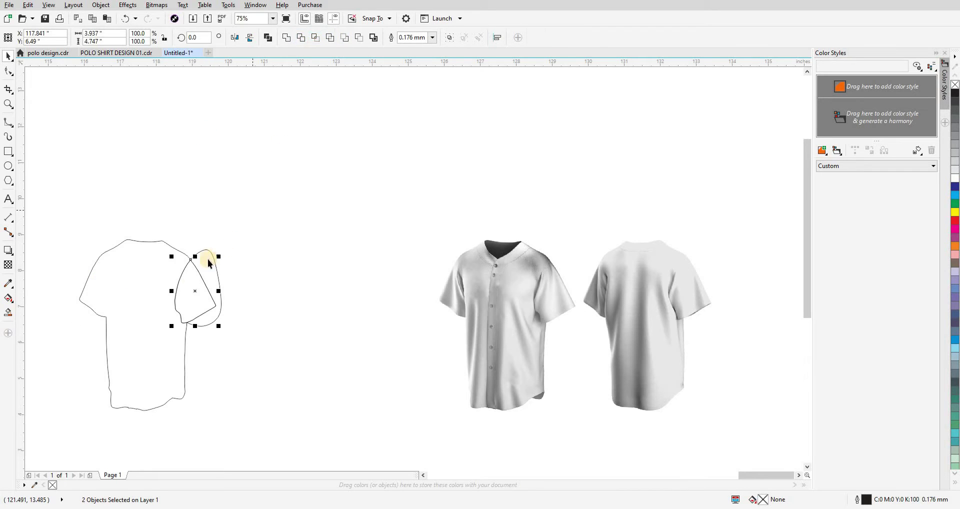
{"action": "left_click", "coordinate": [213, 262]}
{"action": "key", "text": "Delete"}
{"action": "left_click_drag", "start_coordinate": [202, 285], "coordinate": [369, 214]}
{"action": "key", "text": "ctrl+z"}
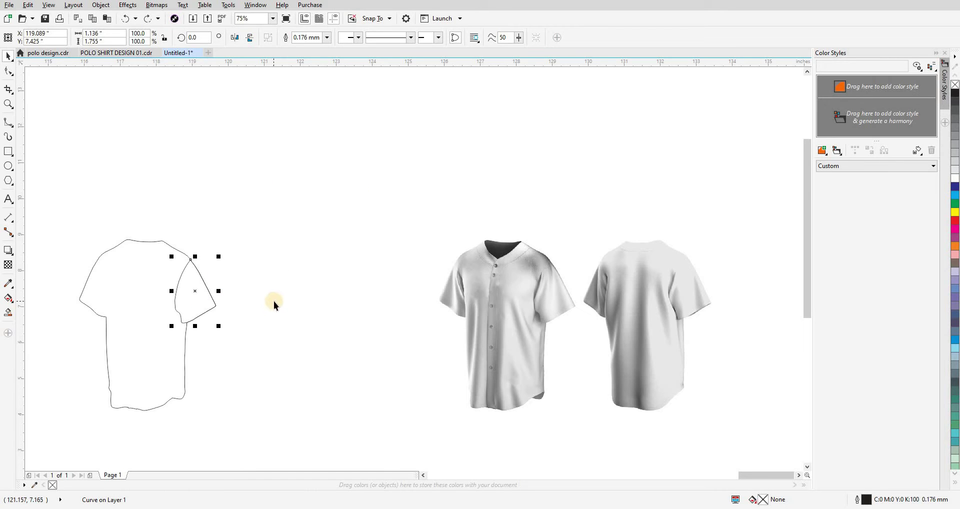
- Start a B-spline curve above the left-hand shoulder of the front view and trace the top of the sleeve seam
{"action": "scroll", "coordinate": [441, 274], "scroll_direction": "up", "scroll_amount": 5}
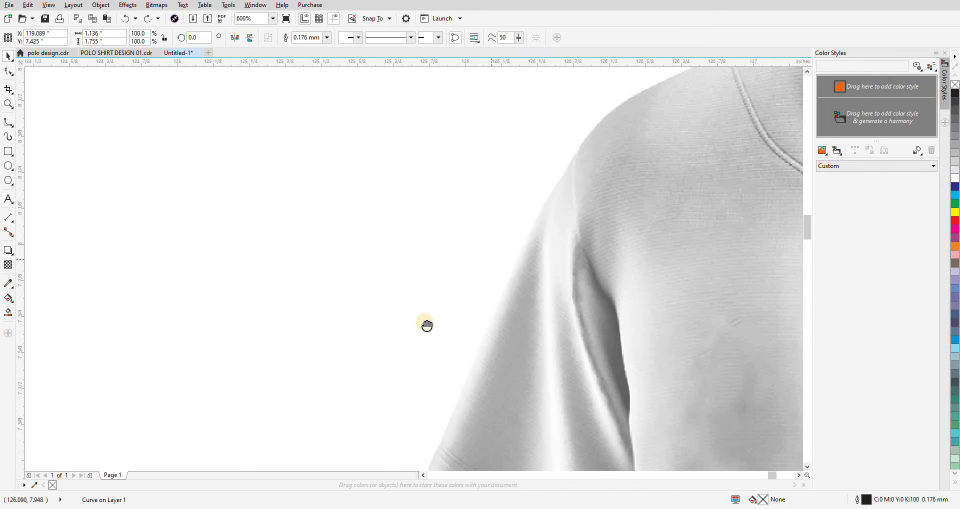
{"action": "left_click_drag", "start_coordinate": [485, 265], "coordinate": [426, 325]}
{"action": "key", "text": "space"}
{"action": "left_click", "coordinate": [527, 147]}
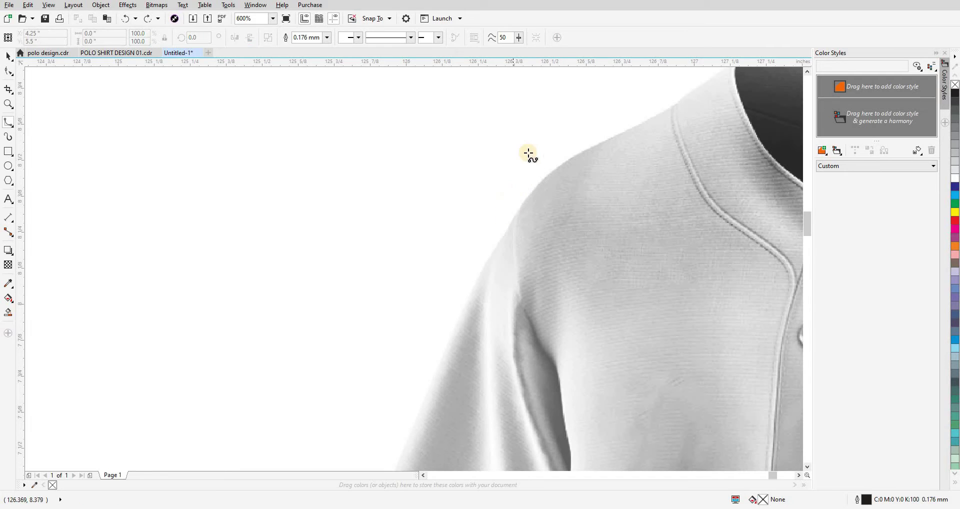
{"action": "left_click_drag", "start_coordinate": [518, 201], "coordinate": [527, 177]}
{"action": "scroll", "coordinate": [527, 178], "scroll_direction": "up", "scroll_amount": 2}
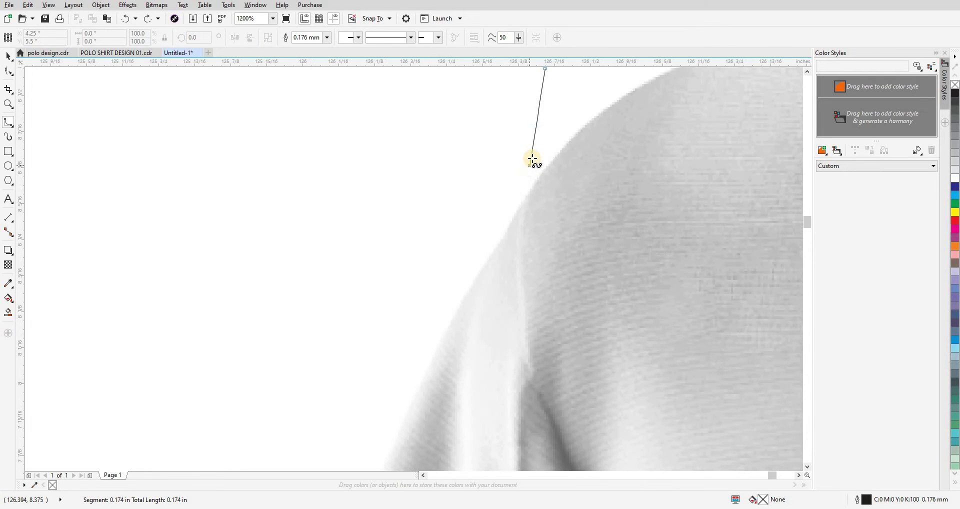
{"action": "left_click", "coordinate": [519, 219]}
{"action": "left_click", "coordinate": [518, 292]}
{"action": "left_click", "coordinate": [520, 357]}
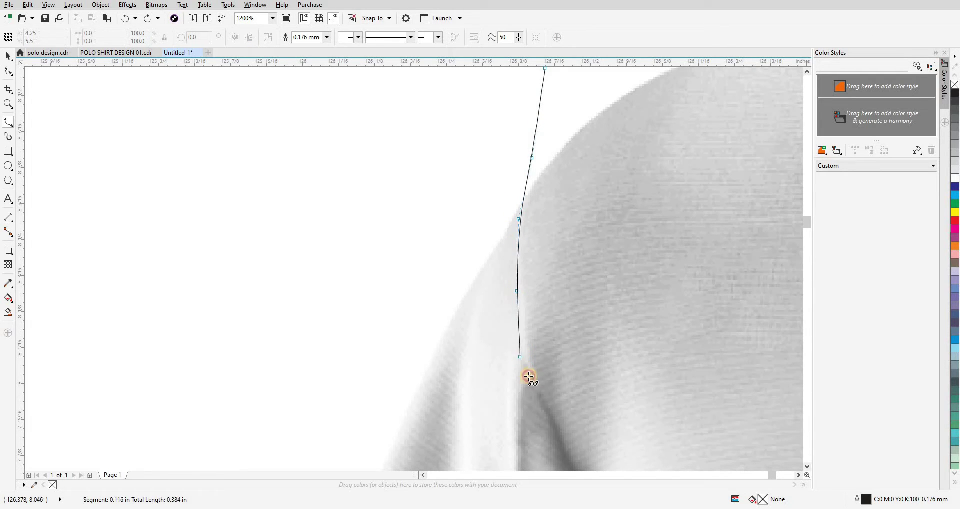
- Trace the left-hand sleeve seam along the upper edge of the dark underarm fold
{"action": "left_click", "coordinate": [529, 380]}
{"action": "left_click", "coordinate": [544, 402]}
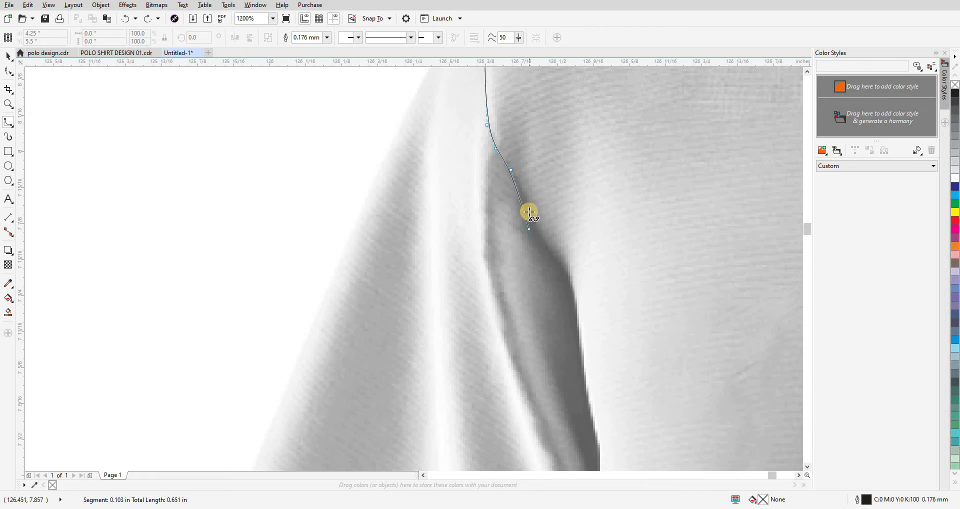
{"action": "left_click", "coordinate": [529, 211]}
{"action": "left_click", "coordinate": [541, 242]}
{"action": "left_click", "coordinate": [565, 269]}
{"action": "left_click", "coordinate": [573, 293]}
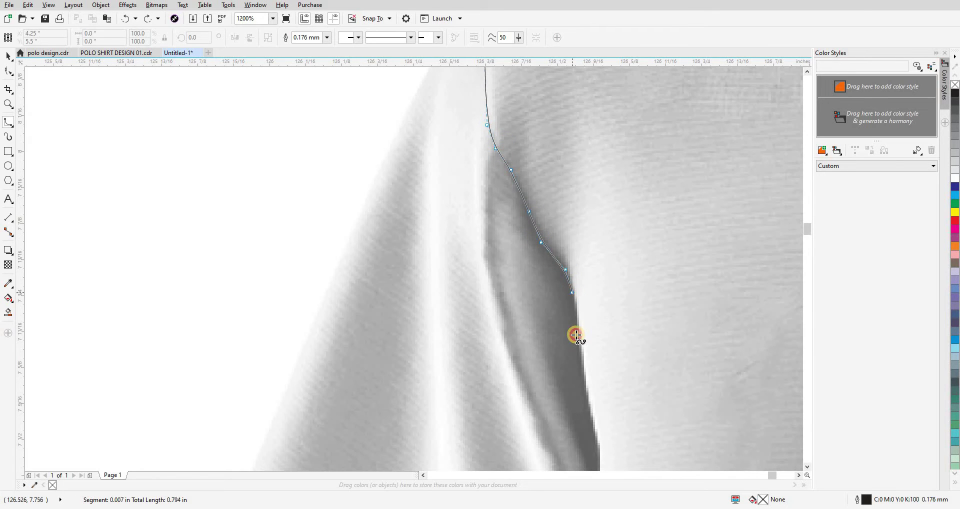
- Trace the left-hand sleeve seam down the body side of the dark underarm fold to the fold's lower tip
{"action": "left_click", "coordinate": [583, 386]}
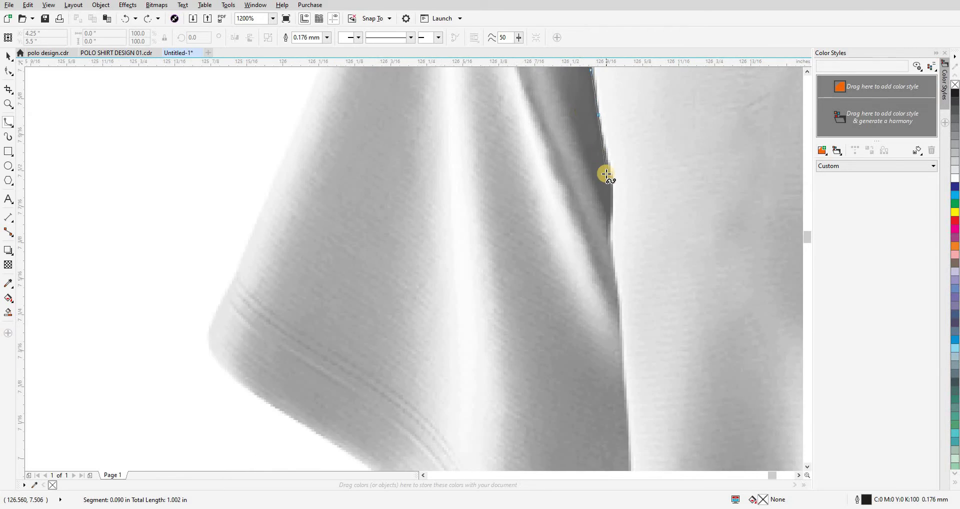
{"action": "left_click", "coordinate": [609, 168]}
{"action": "left_click", "coordinate": [613, 184]}
{"action": "left_click", "coordinate": [609, 215]}
{"action": "left_click", "coordinate": [609, 251]}
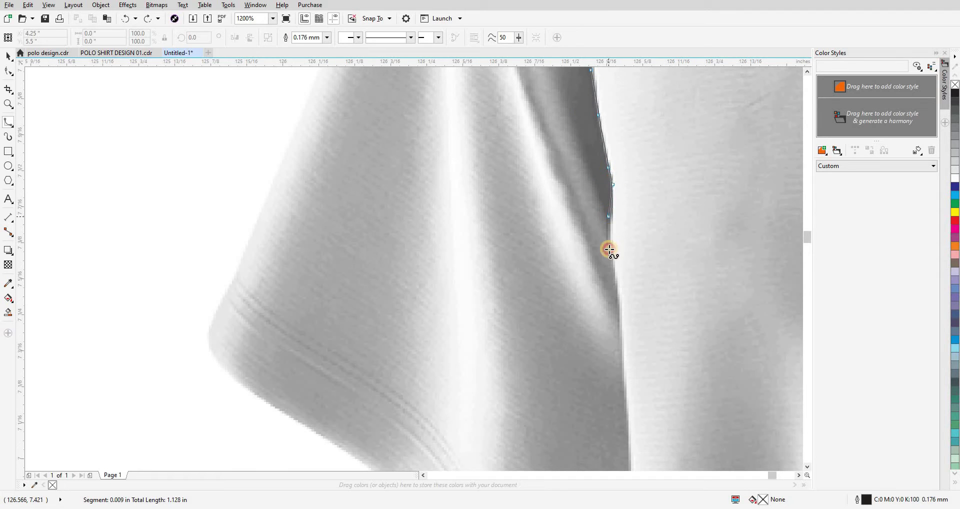
- Continue the seam curve along the edge between sleeve and body, from below the dark fold towards the sleeve hem's inner corner
{"action": "left_click", "coordinate": [617, 333]}
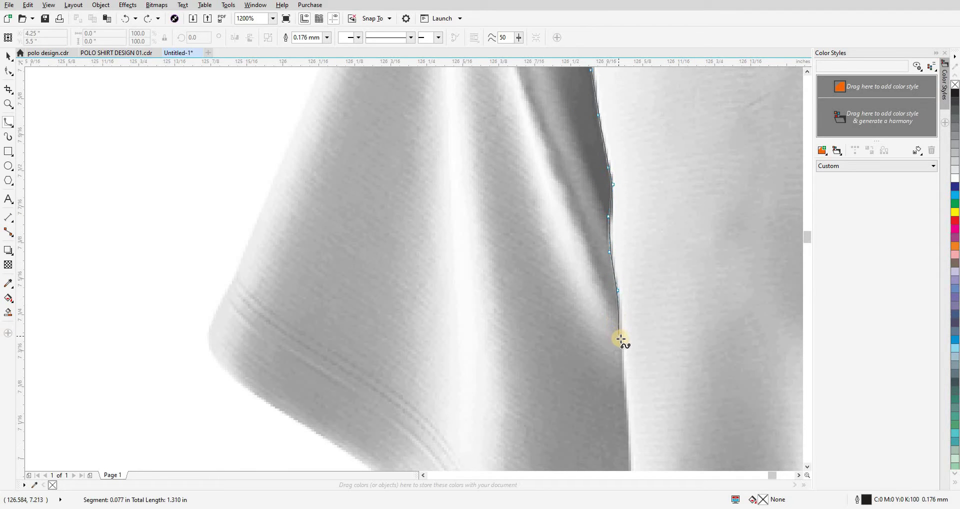
{"action": "left_click", "coordinate": [621, 339]}
{"action": "left_click", "coordinate": [626, 406]}
{"action": "scroll", "coordinate": [625, 251], "scroll_direction": "down", "scroll_amount": 3}
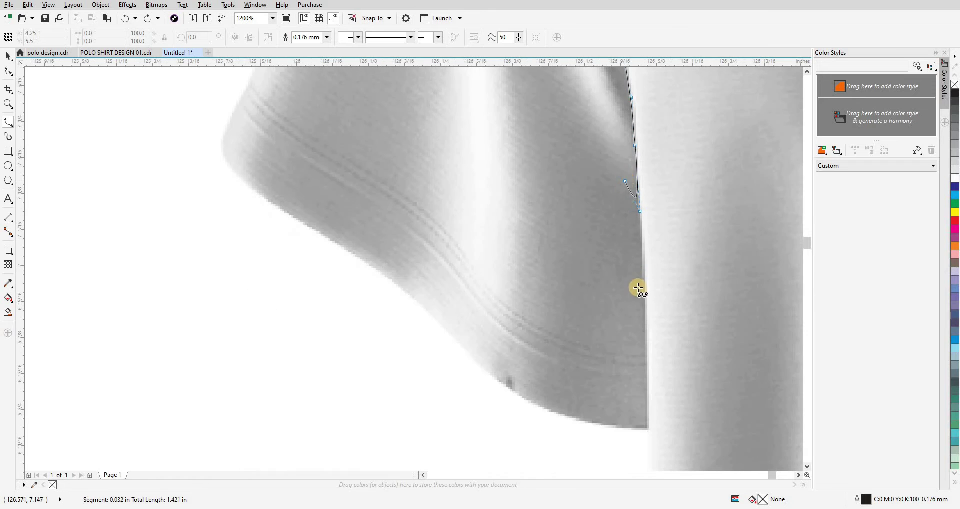
{"action": "left_click", "coordinate": [646, 295]}
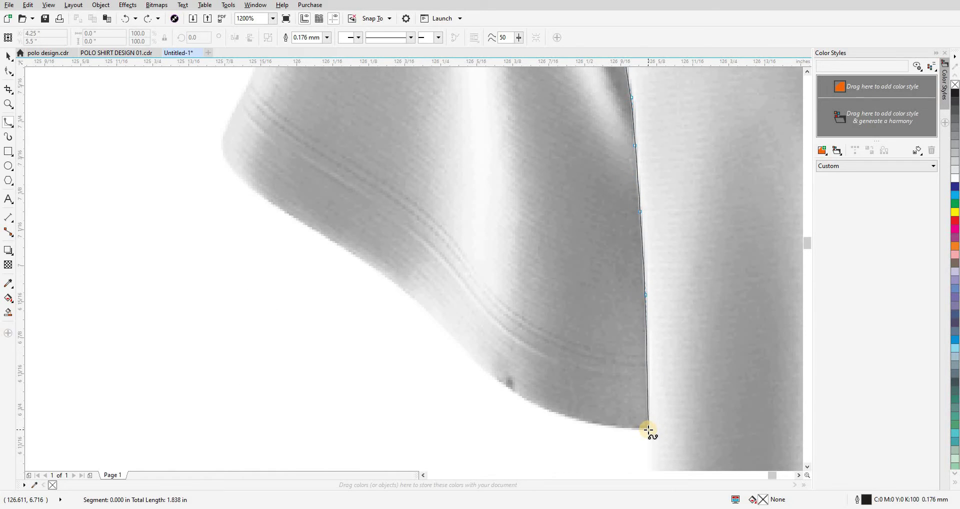
- Loop the curve around the outside of the left-hand sleeve and close it at its starting point above the shoulder
{"action": "left_click", "coordinate": [574, 441]}
{"action": "scroll", "coordinate": [575, 441], "scroll_direction": "down", "scroll_amount": 3}
{"action": "left_click", "coordinate": [450, 440]}
{"action": "left_click", "coordinate": [400, 385]}
{"action": "left_click", "coordinate": [415, 262]}
{"action": "left_click", "coordinate": [432, 236]}
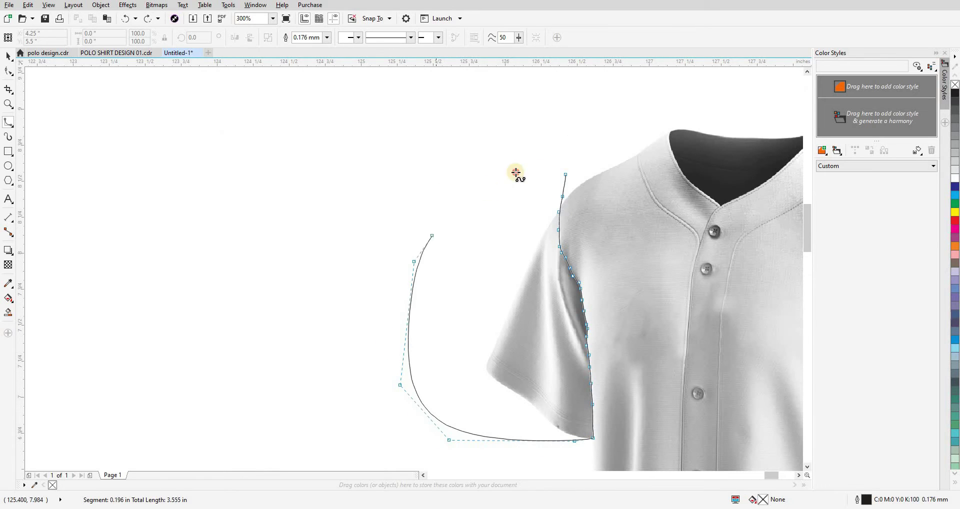
{"action": "left_click", "coordinate": [566, 174]}
- Shift the closed left-hand sleeve curve 10 inches left onto the traced jersey outline
{"action": "key", "text": "space"}
{"action": "scroll", "coordinate": [643, 258], "scroll_direction": "down", "scroll_amount": 3}
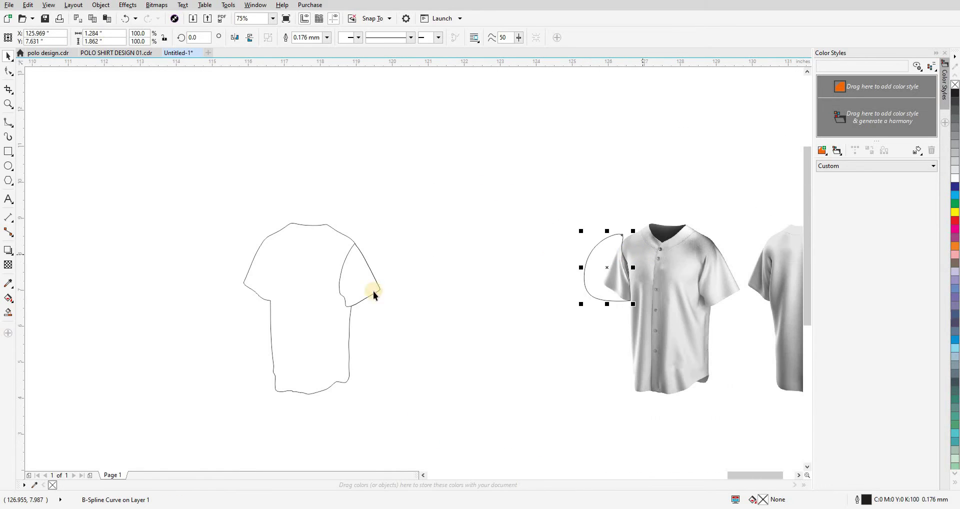
{"action": "key", "text": "Left"}
- Intersect the left-hand sleeve curve with the jersey outline and delete the original loop
{"action": "left_click", "coordinate": [302, 293], "text": "shift"}
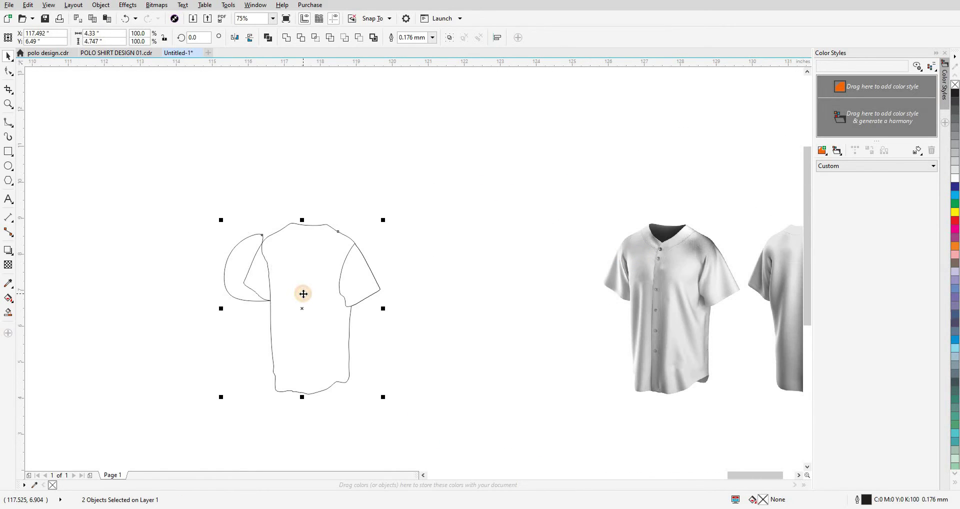
{"action": "left_click", "coordinate": [315, 38]}
{"action": "left_click", "coordinate": [232, 254]}
{"action": "key", "text": "Delete"}
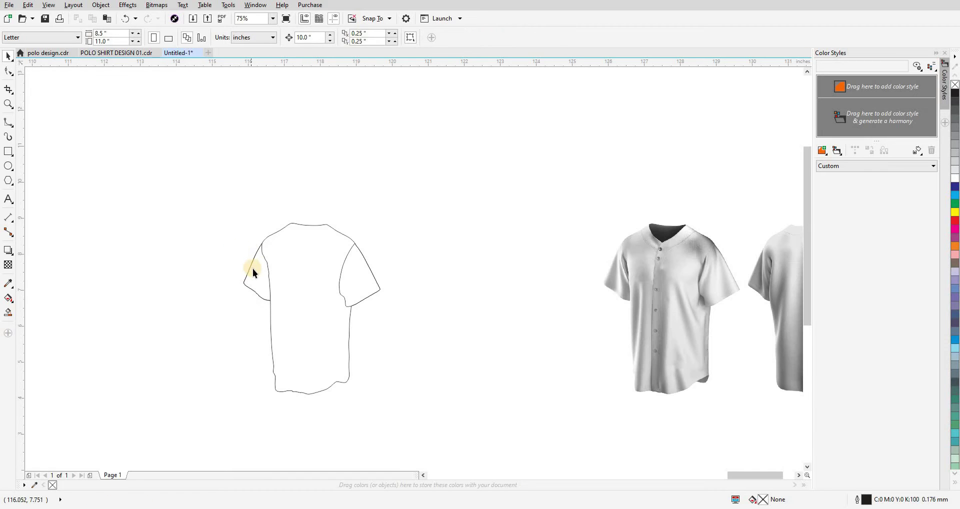
- Move the sleeve pieces off the jersey outline to check that they are separate, undoing each move
{"action": "left_click", "coordinate": [229, 259]}
{"action": "left_click_drag", "start_coordinate": [229, 259], "coordinate": [223, 257]}
{"action": "key", "text": "ctrl+z"}
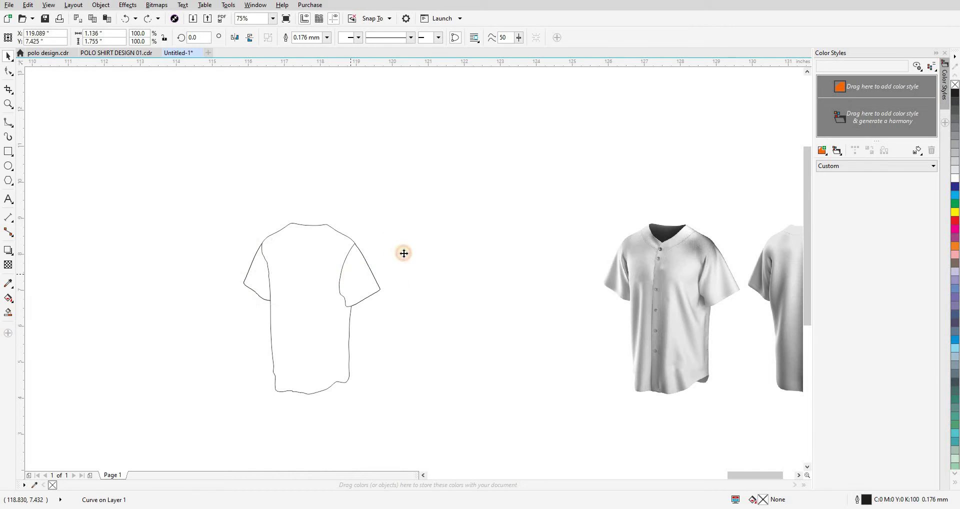
{"action": "left_click_drag", "start_coordinate": [404, 254], "coordinate": [437, 264]}
{"action": "key", "text": "ctrl+z"}
{"action": "left_click", "coordinate": [361, 307]}
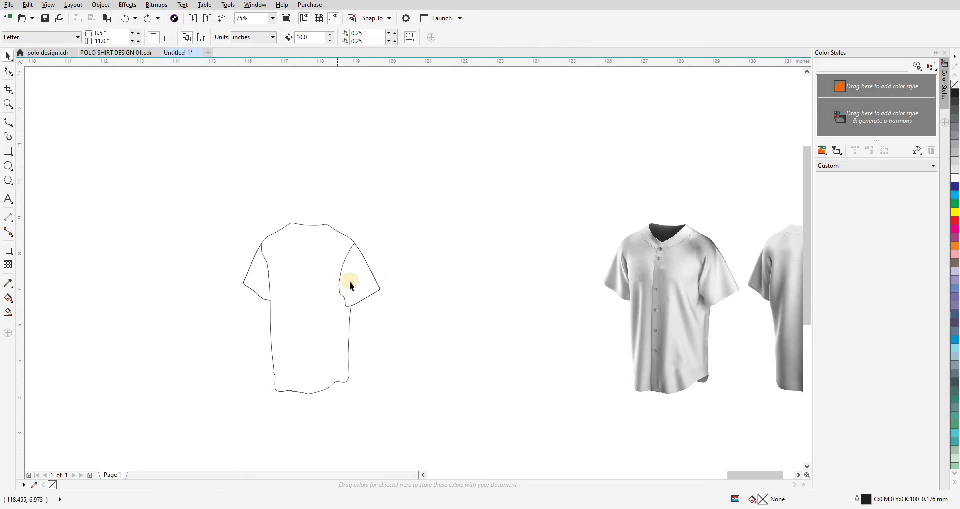
{"action": "left_click_drag", "start_coordinate": [350, 285], "coordinate": [394, 264]}
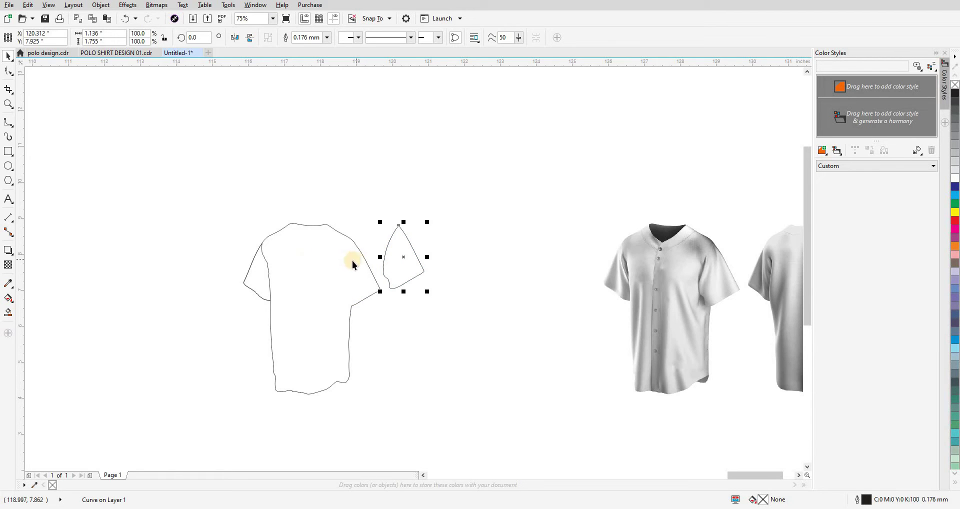
{"action": "key", "text": "ctrl+z"}
{"action": "left_click", "coordinate": [423, 318]}
{"action": "left_click_drag", "start_coordinate": [357, 277], "coordinate": [447, 258]}
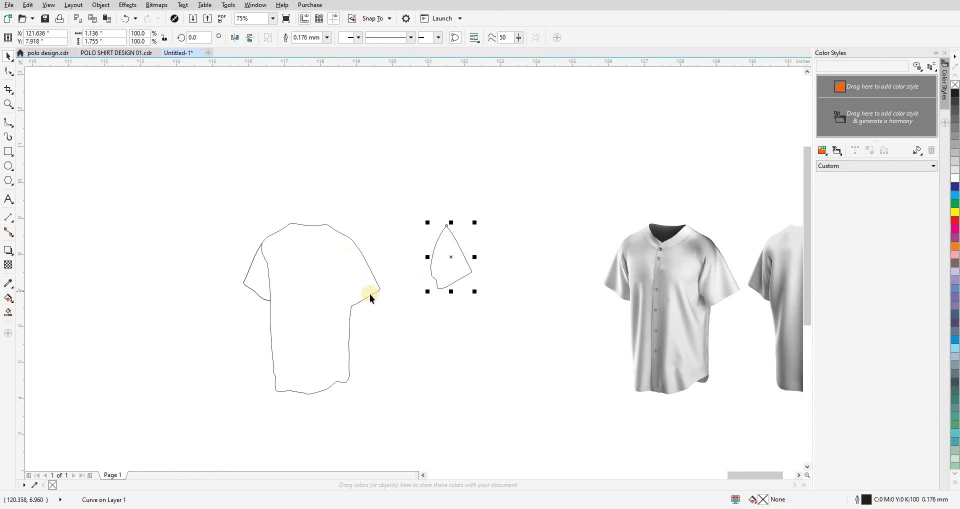
{"action": "key", "text": "ctrl+z"}
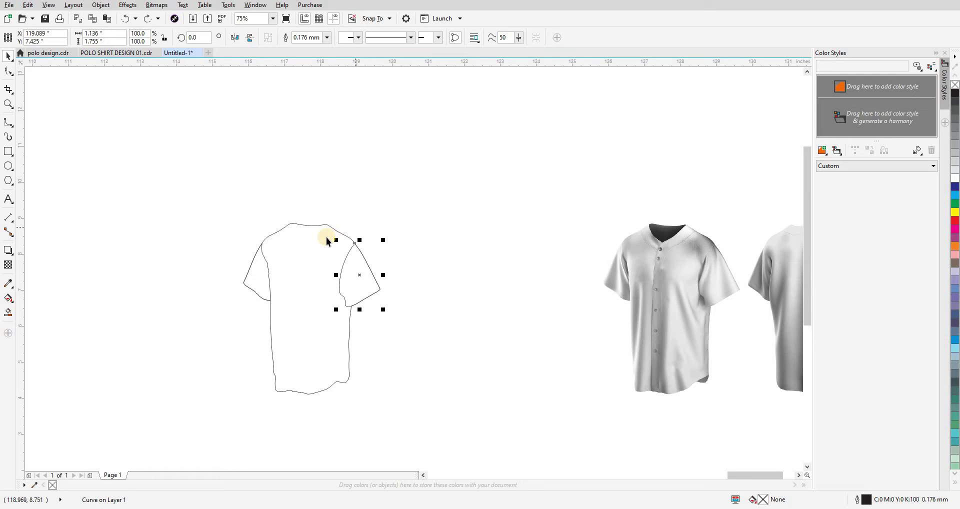
{"action": "left_click_drag", "start_coordinate": [362, 282], "coordinate": [433, 259]}
{"action": "key", "text": "ctrl+z"}
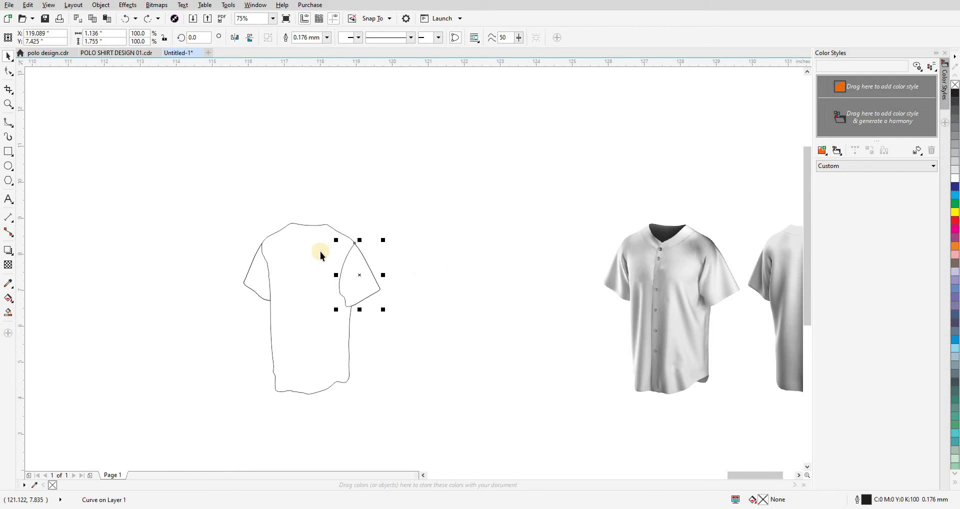
- Trim the right-hand sleeve shape out of the jersey outline and check the cut by moving the sleeve aside, undoing the move
{"action": "left_click", "coordinate": [321, 251], "text": "shift"}
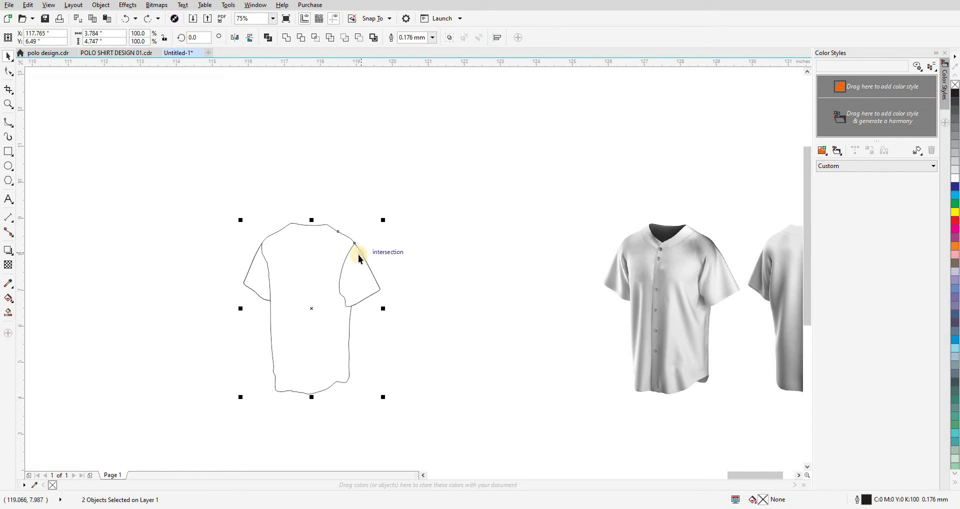
{"action": "key", "text": "t"}
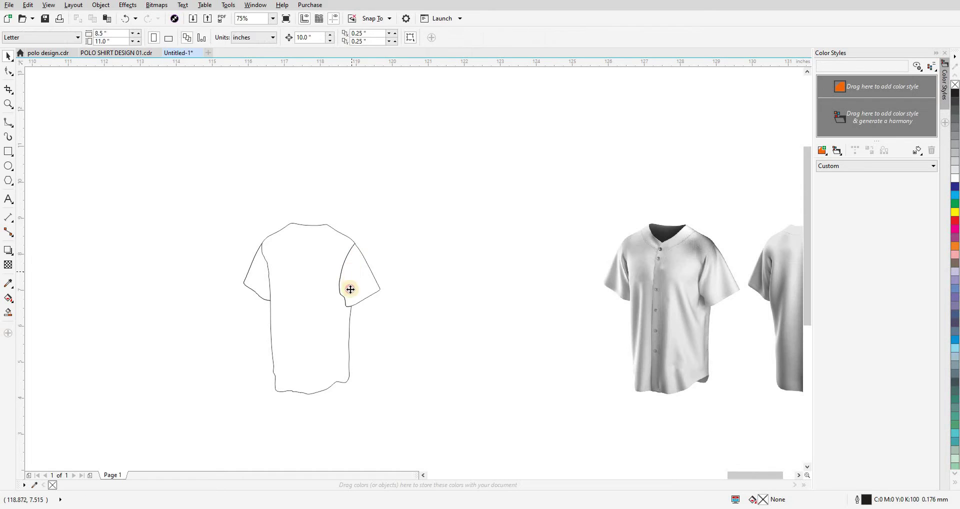
{"action": "left_click_drag", "start_coordinate": [349, 288], "coordinate": [419, 248]}
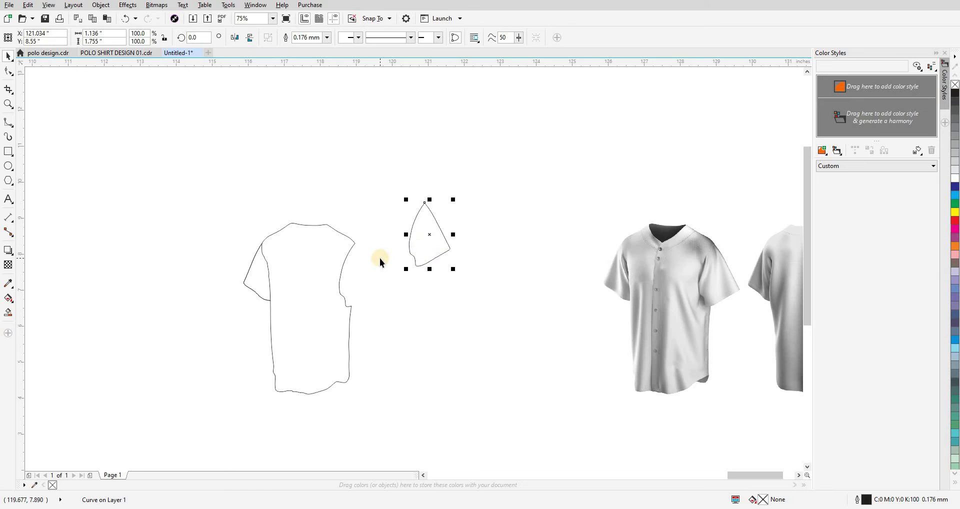
{"action": "key", "text": "ctrl+z"}
- Trim the left-hand sleeve shape out of the jersey outline
{"action": "left_click", "coordinate": [263, 271]}
{"action": "left_click", "coordinate": [286, 265], "text": "shift"}
{"action": "key", "text": "t"}
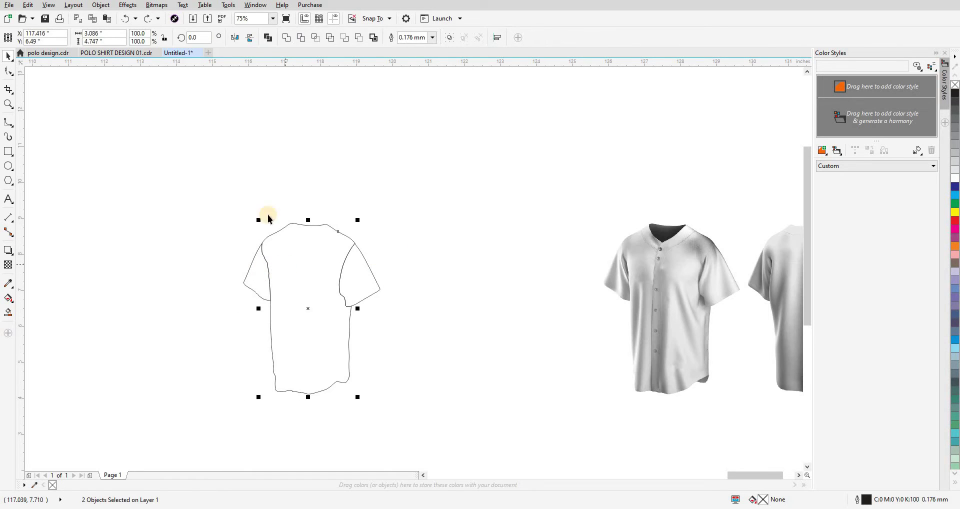
{"action": "left_click", "coordinate": [268, 216]}
- Pull both sleeves and the body apart to check the trimmed shapes, undoing the moves
{"action": "left_click_drag", "start_coordinate": [266, 283], "coordinate": [216, 261]}
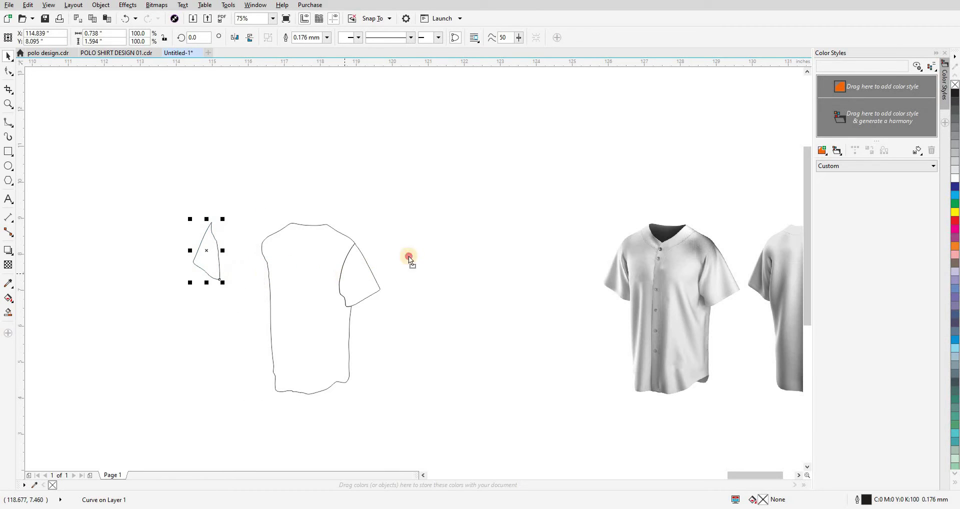
{"action": "left_click_drag", "start_coordinate": [409, 256], "coordinate": [409, 256]}
{"action": "left_click_drag", "start_coordinate": [307, 294], "coordinate": [294, 233]}
{"action": "key", "text": "ctrl+z"}
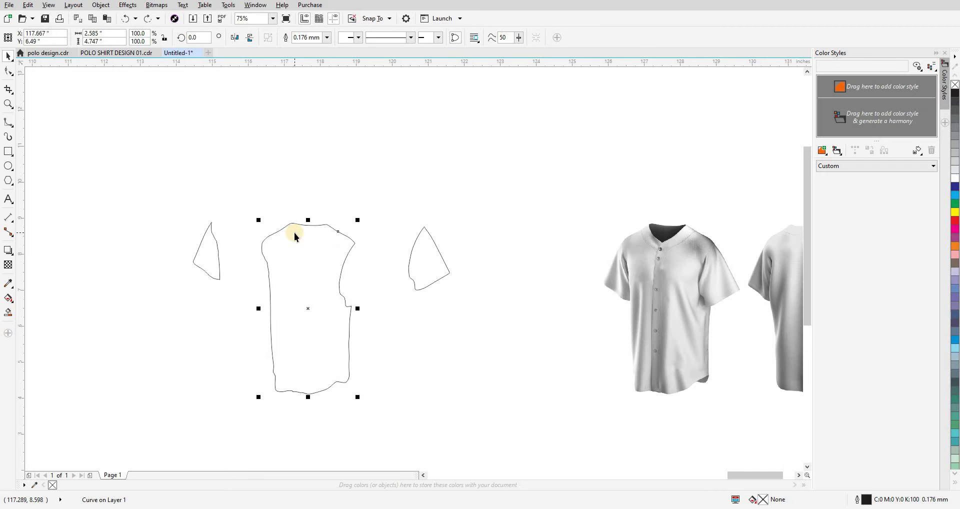
{"action": "left_click_drag", "start_coordinate": [409, 256], "coordinate": [340, 272]}
- Start a B-spline curve just outside the front view's right-hand shoulder and trace the upper part of the collar stitching
{"action": "left_click_drag", "start_coordinate": [475, 349], "coordinate": [370, 355]}
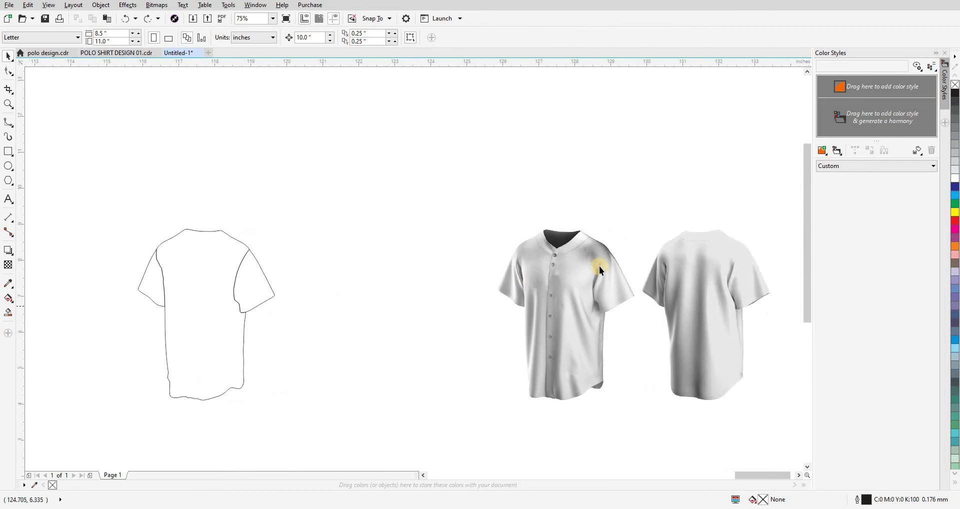
{"action": "scroll", "coordinate": [588, 254], "scroll_direction": "up", "scroll_amount": 2}
{"action": "scroll", "coordinate": [566, 202], "scroll_direction": "up", "scroll_amount": 2}
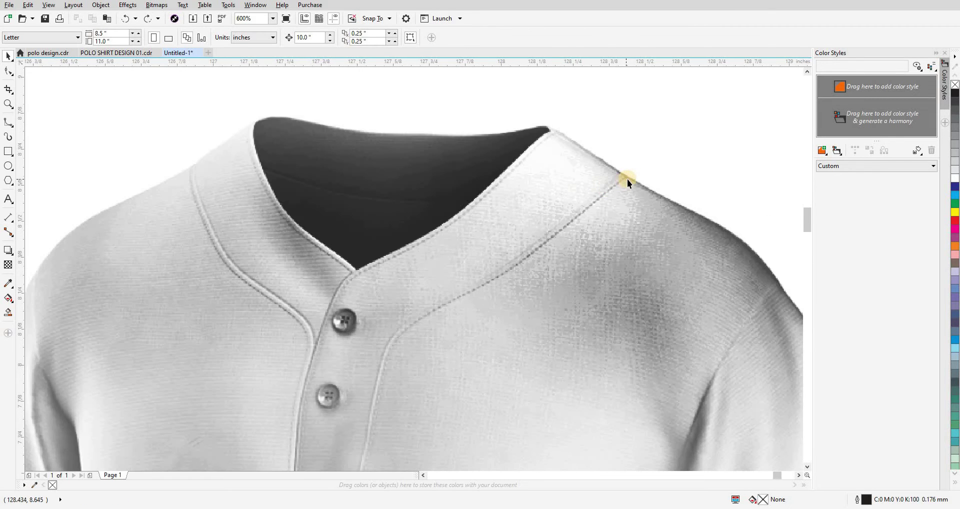
{"action": "key", "text": "F5"}
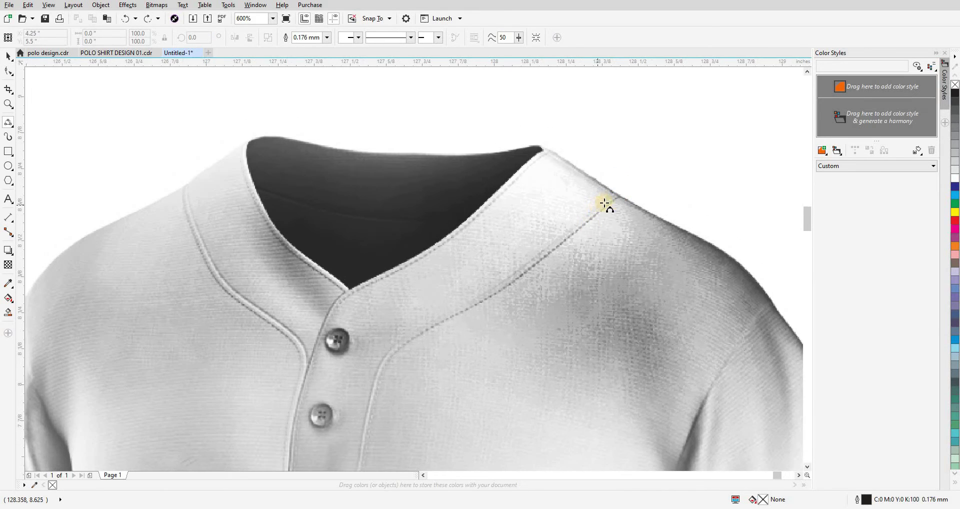
{"action": "scroll", "coordinate": [602, 203], "scroll_direction": "up", "scroll_amount": 2}
{"action": "left_click", "coordinate": [737, 110]}
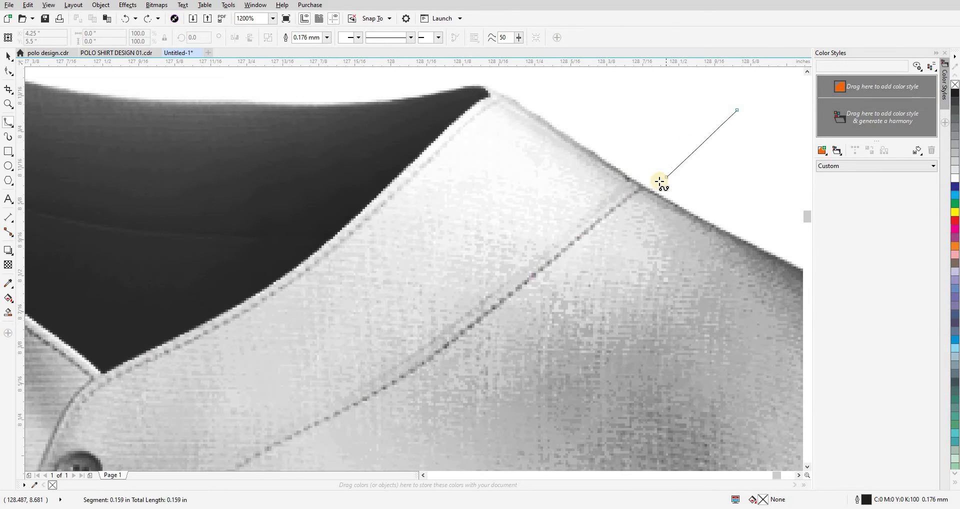
{"action": "left_click", "coordinate": [655, 181]}
{"action": "left_click", "coordinate": [559, 253]}
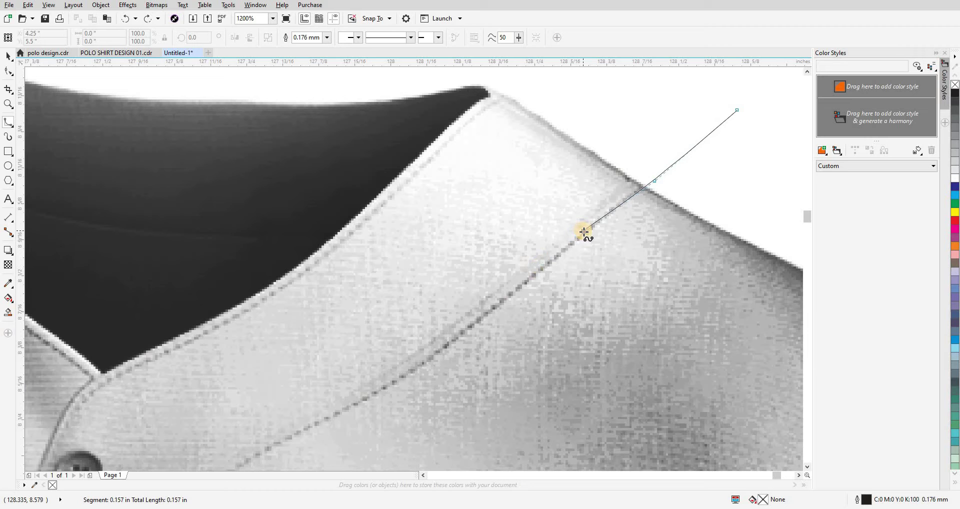
{"action": "left_click", "coordinate": [584, 231]}
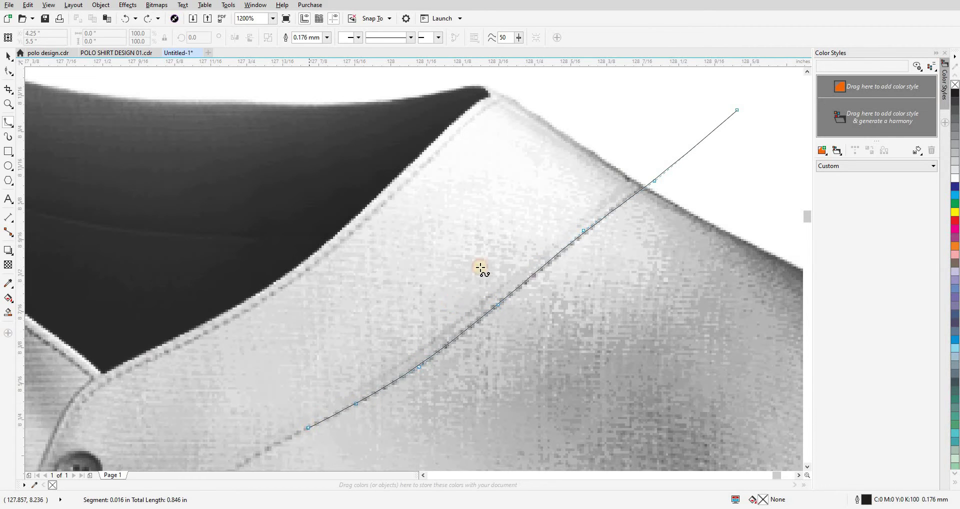
- Trace the lower collar stitching around its bend onto the right-hand edge of the button placket
{"action": "scroll", "coordinate": [480, 268], "scroll_direction": "down", "scroll_amount": 3}
{"action": "scroll", "coordinate": [481, 269], "scroll_direction": "left", "scroll_amount": 3}
{"action": "left_click", "coordinate": [415, 298]}
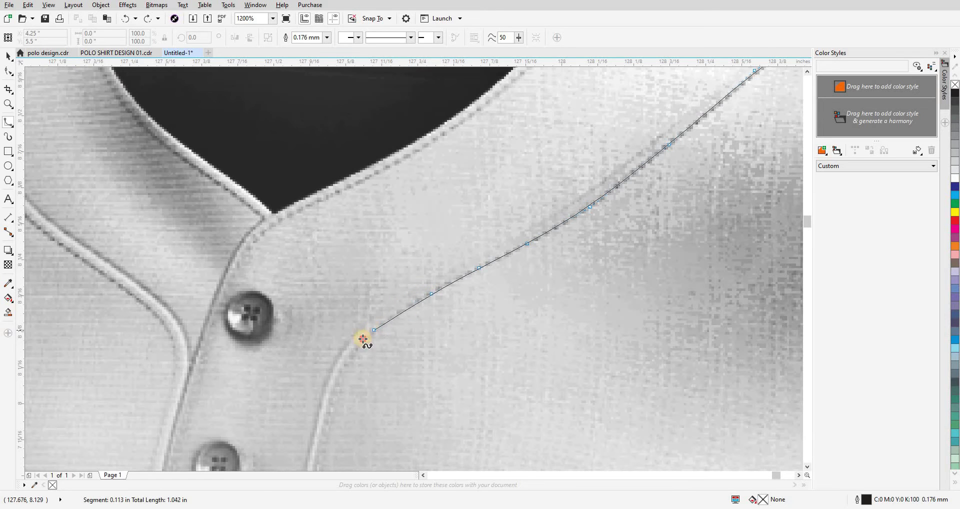
{"action": "left_click", "coordinate": [321, 442]}
{"action": "left_click_drag", "start_coordinate": [317, 395], "coordinate": [364, 131]}
- Continue the curve down the placket's right-hand edge past the second button
{"action": "scroll", "coordinate": [366, 188], "scroll_direction": "up", "scroll_amount": 1}
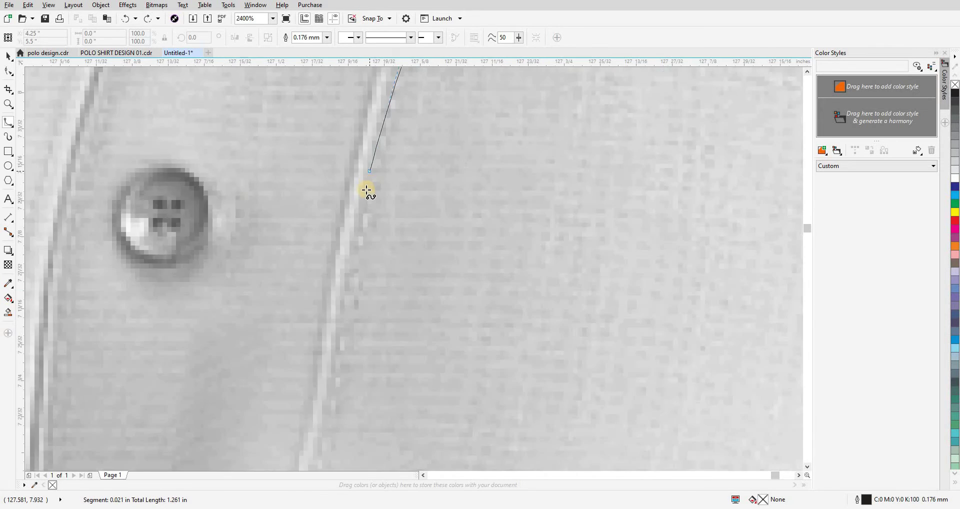
{"action": "scroll", "coordinate": [367, 189], "scroll_direction": "down", "scroll_amount": 1}
{"action": "left_click", "coordinate": [333, 358]}
{"action": "scroll", "coordinate": [340, 250], "scroll_direction": "down", "scroll_amount": 3}
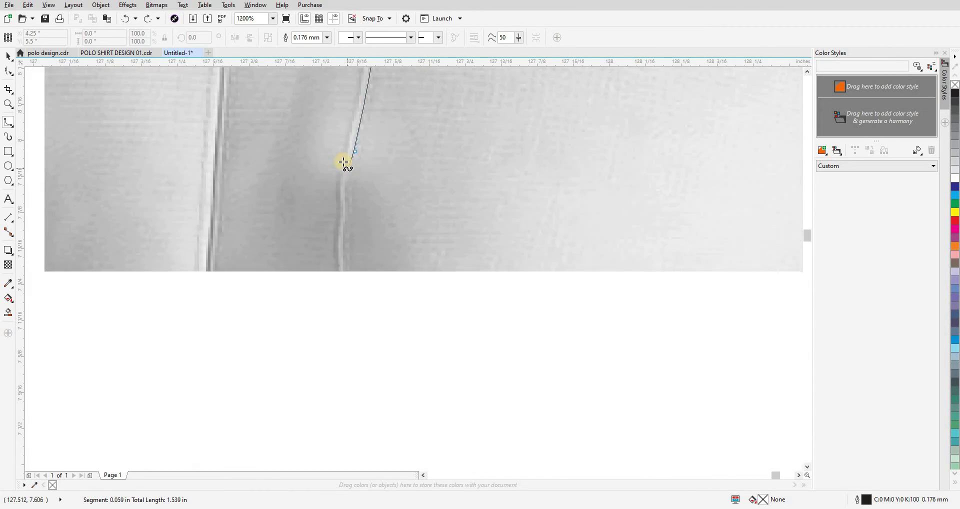
{"action": "left_click", "coordinate": [343, 343]}
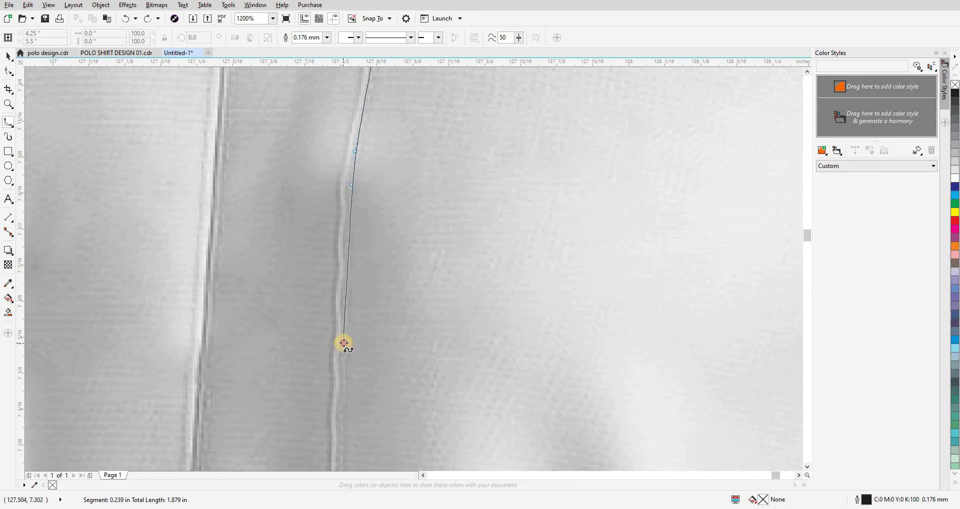
- Trace the placket's right-hand edge past the third and fourth buttons
{"action": "left_click_drag", "start_coordinate": [341, 438], "coordinate": [377, 174]}
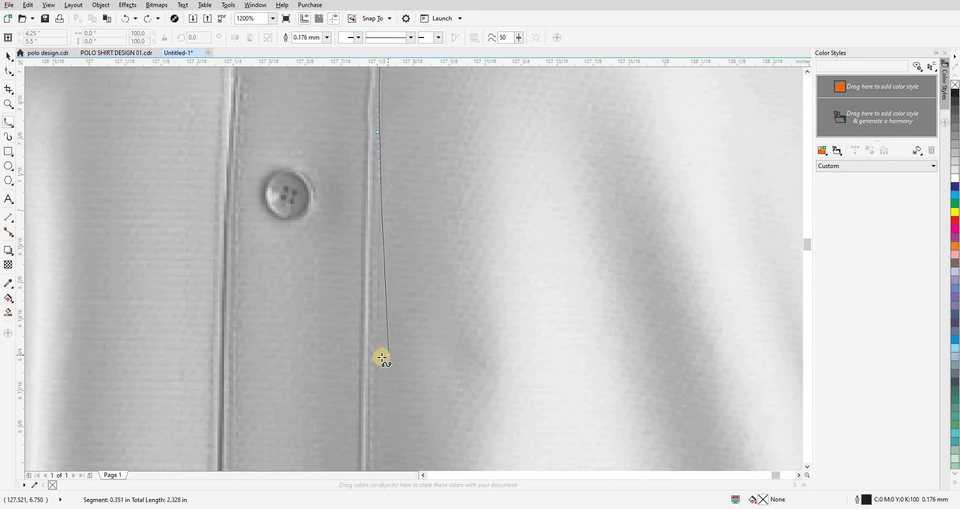
{"action": "left_click", "coordinate": [369, 360]}
{"action": "left_click_drag", "start_coordinate": [368, 403], "coordinate": [390, 106]}
{"action": "left_click", "coordinate": [389, 381]}
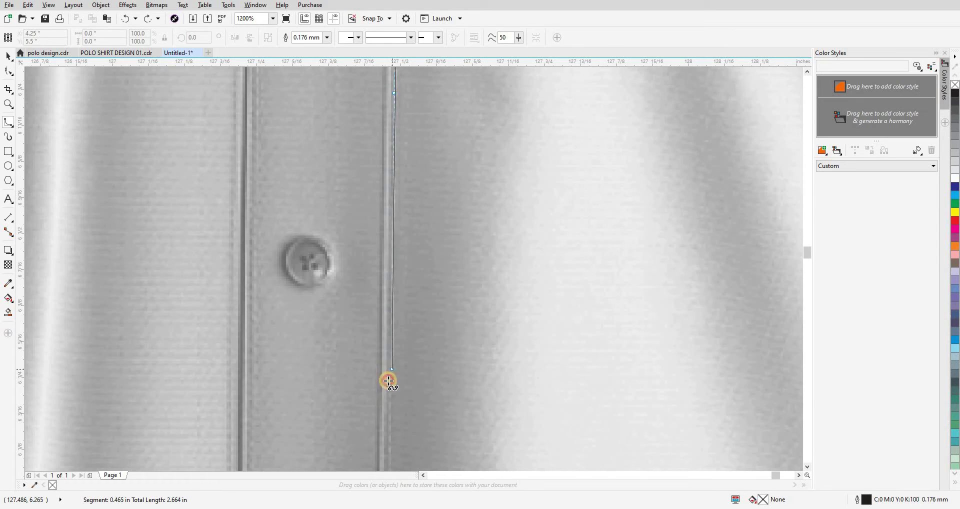
{"action": "left_click_drag", "start_coordinate": [389, 381], "coordinate": [403, 88]}
- Continue the curve down the placket's right-hand edge past the two lowest buttons
{"action": "scroll", "coordinate": [384, 355], "scroll_direction": "up", "scroll_amount": 1}
{"action": "left_click_drag", "start_coordinate": [384, 355], "coordinate": [420, 123]}
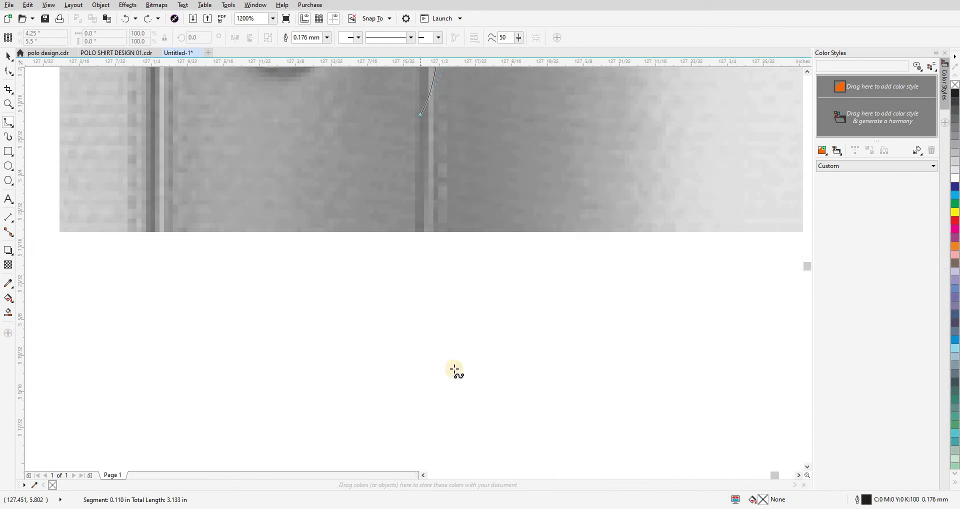
{"action": "left_click", "coordinate": [438, 382]}
{"action": "scroll", "coordinate": [438, 382], "scroll_direction": "down", "scroll_amount": 2}
{"action": "left_click_drag", "start_coordinate": [438, 382], "coordinate": [446, 195]}
{"action": "left_click_drag", "start_coordinate": [439, 339], "coordinate": [440, 176]}
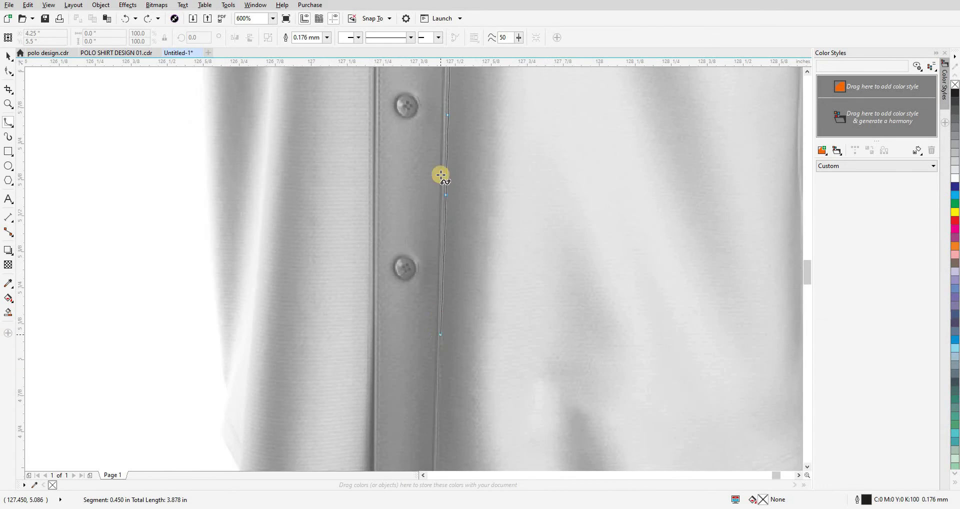
- Trace the placket's right-hand edge from below the last button to the bend just above the hem
{"action": "scroll", "coordinate": [429, 203], "scroll_direction": "up", "scroll_amount": 1}
{"action": "left_click", "coordinate": [451, 219]}
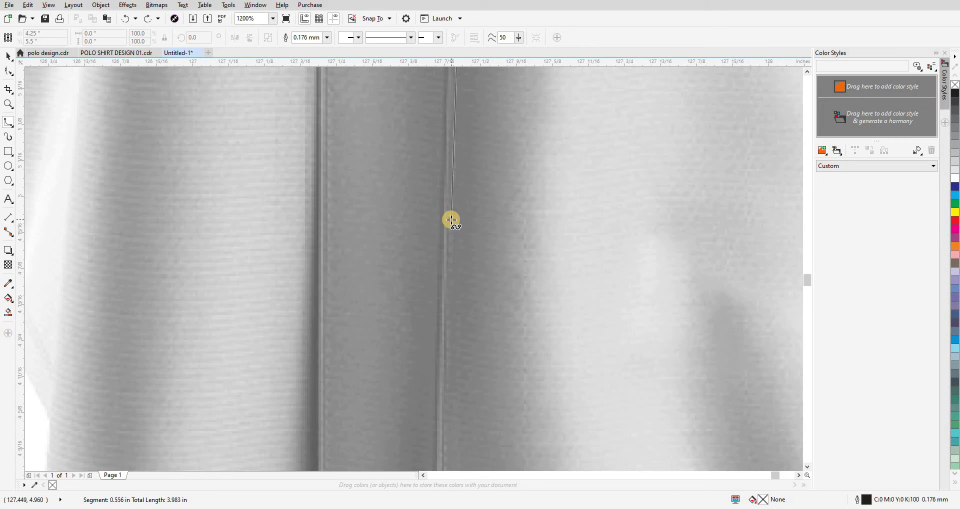
{"action": "left_click_drag", "start_coordinate": [476, 122], "coordinate": [475, 117]}
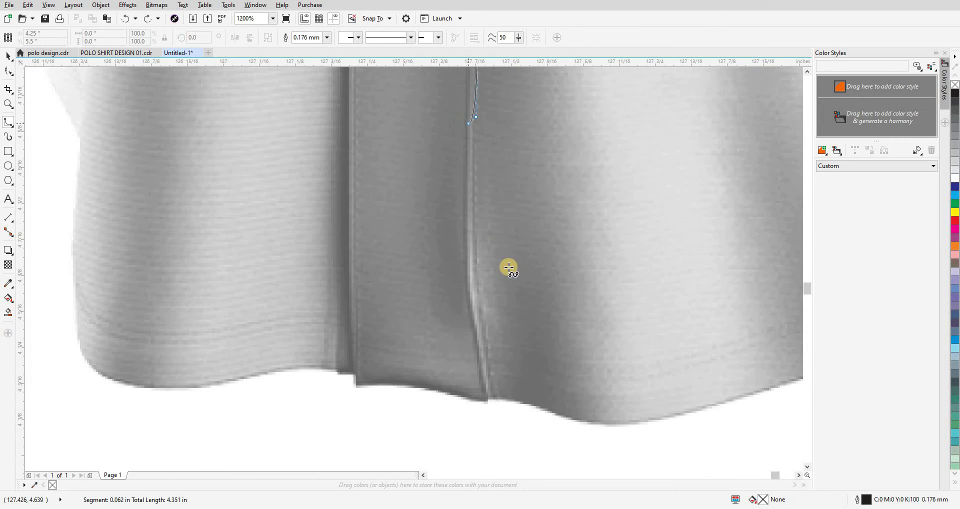
{"action": "left_click", "coordinate": [477, 248]}
{"action": "left_click", "coordinate": [478, 298]}
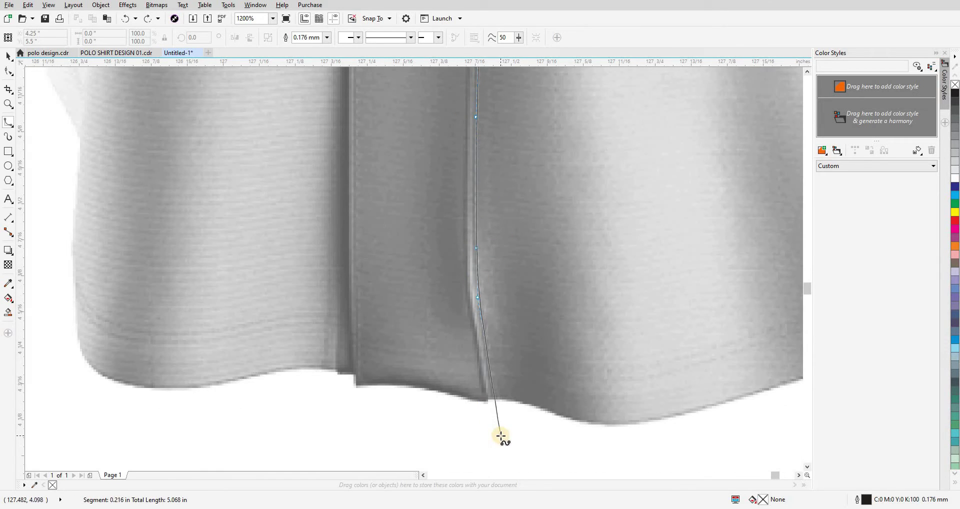
- Carry the curve around below the hem and start up the placket's left-hand edge
{"action": "left_click", "coordinate": [356, 435]}
{"action": "left_click", "coordinate": [344, 430]}
{"action": "left_click", "coordinate": [355, 399]}
{"action": "left_click", "coordinate": [353, 315]}
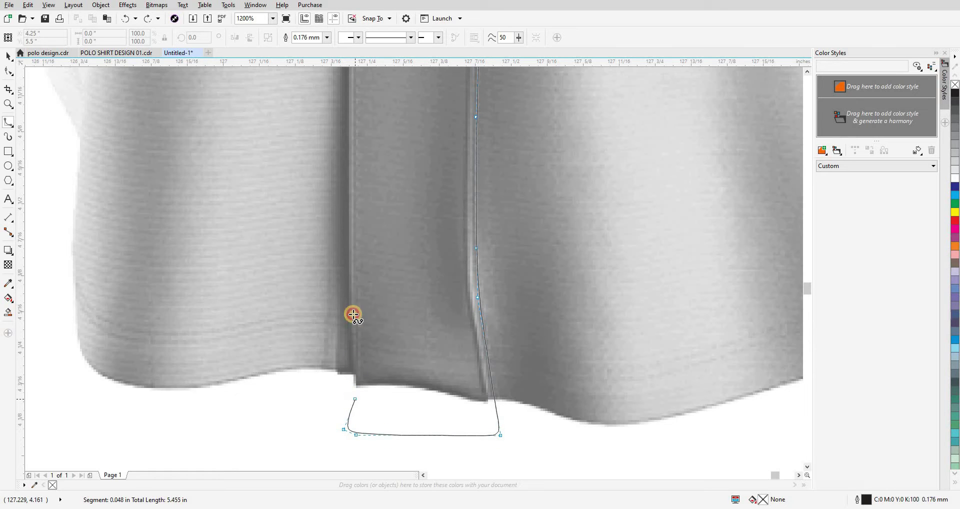
{"action": "left_click", "coordinate": [349, 143]}
{"action": "left_click_drag", "start_coordinate": [361, 146], "coordinate": [352, 369]}
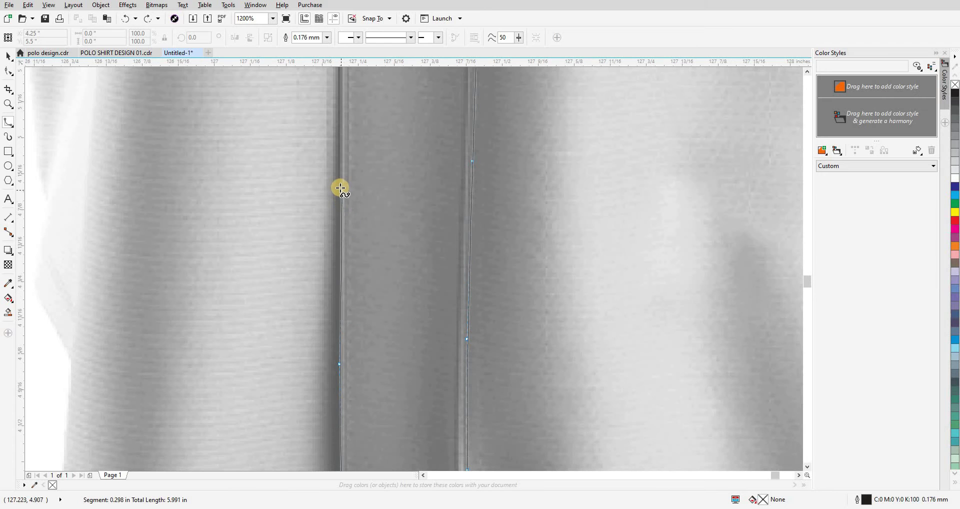
- Trace the placket's left-hand edge upward past the two lowest buttons
{"action": "scroll", "coordinate": [314, 300], "scroll_direction": "up", "scroll_amount": 2}
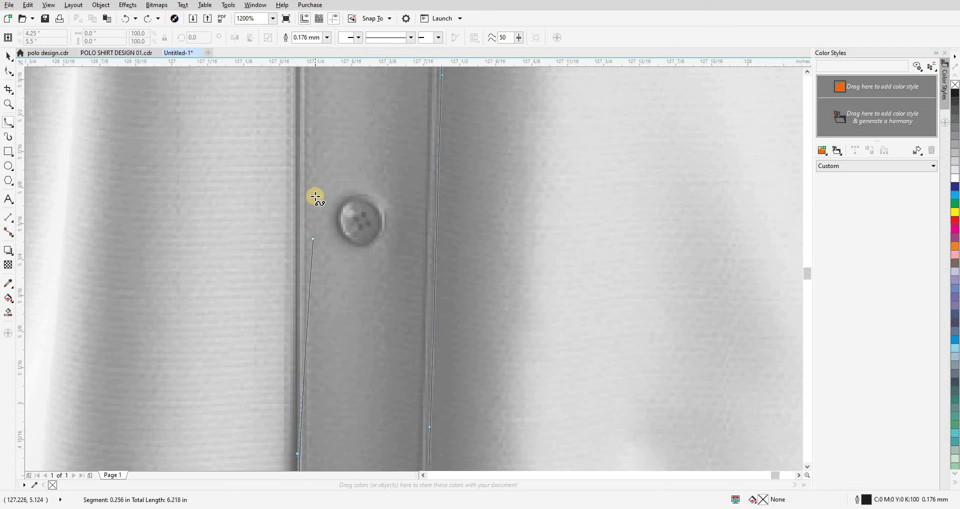
{"action": "left_click", "coordinate": [296, 222]}
{"action": "left_click_drag", "start_coordinate": [296, 222], "coordinate": [284, 493]}
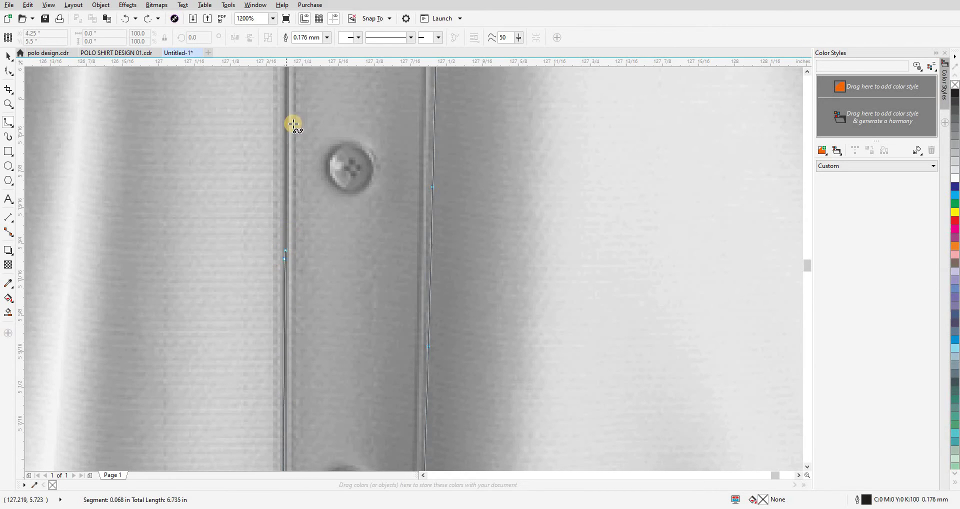
{"action": "left_click", "coordinate": [288, 97]}
{"action": "scroll", "coordinate": [355, 340], "scroll_direction": "up", "scroll_amount": 2}
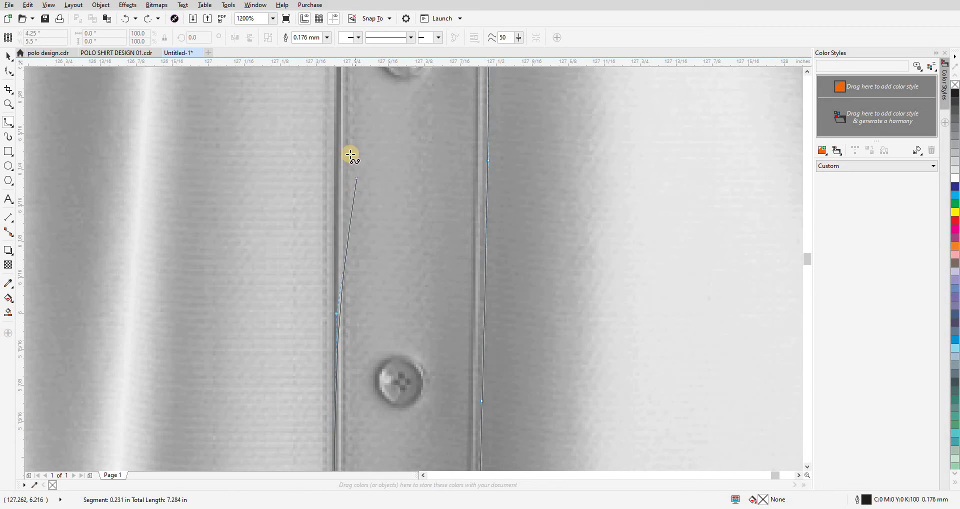
- Continue the curve up the placket's left-hand edge past the fourth and third buttons
{"action": "left_click", "coordinate": [338, 138]}
{"action": "scroll", "coordinate": [344, 350], "scroll_direction": "up", "scroll_amount": 2}
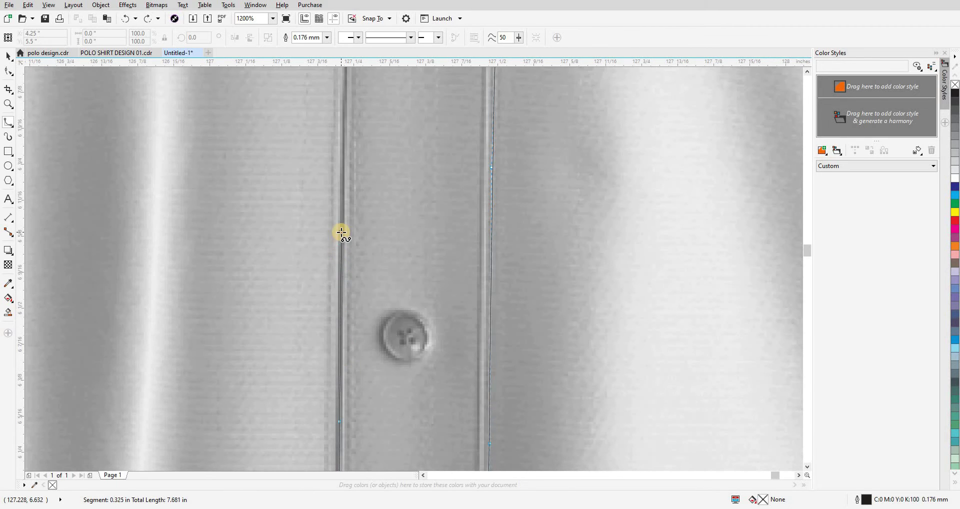
{"action": "left_click", "coordinate": [339, 231]}
{"action": "scroll", "coordinate": [336, 415], "scroll_direction": "up", "scroll_amount": 2}
{"action": "left_click", "coordinate": [349, 109]}
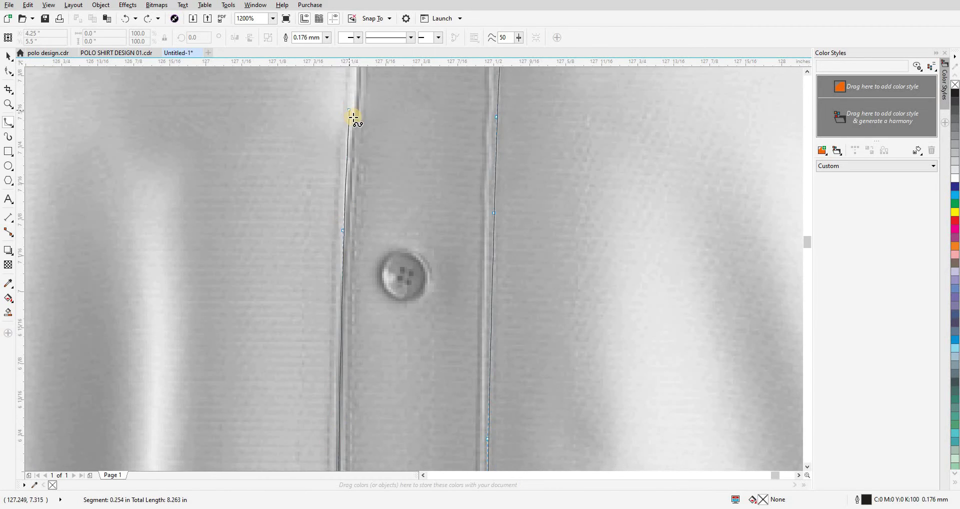
{"action": "scroll", "coordinate": [362, 116], "scroll_direction": "up", "scroll_amount": 2}
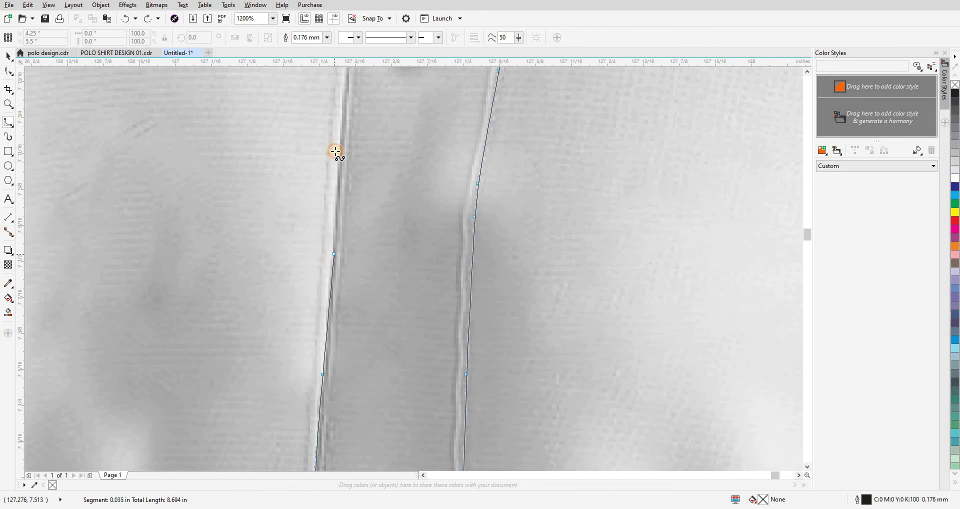
{"action": "left_click", "coordinate": [340, 147]}
- Trace the placket's left-hand edge past the top two buttons up to the point of the V-neck
{"action": "scroll", "coordinate": [328, 278], "scroll_direction": "up", "scroll_amount": 2}
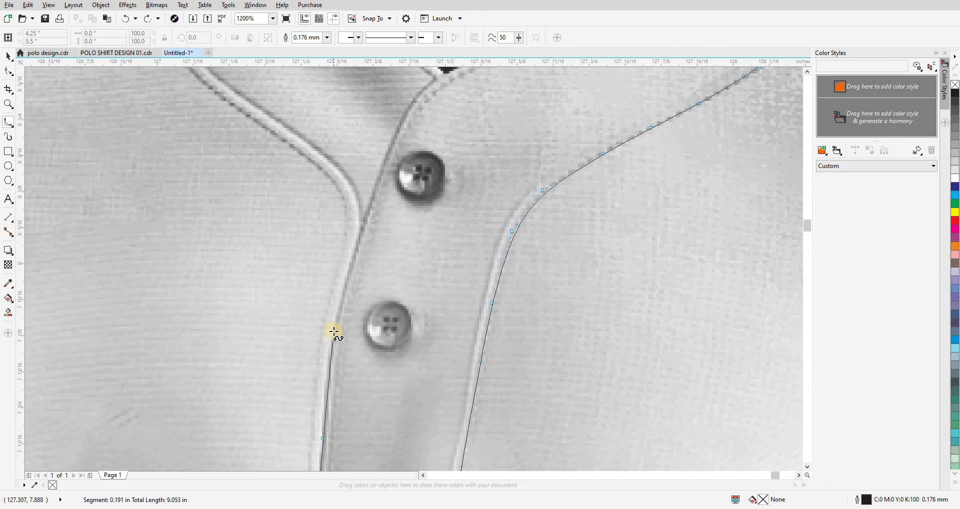
{"action": "scroll", "coordinate": [360, 247], "scroll_direction": "down", "scroll_amount": 2}
{"action": "scroll", "coordinate": [350, 337], "scroll_direction": "up", "scroll_amount": 2}
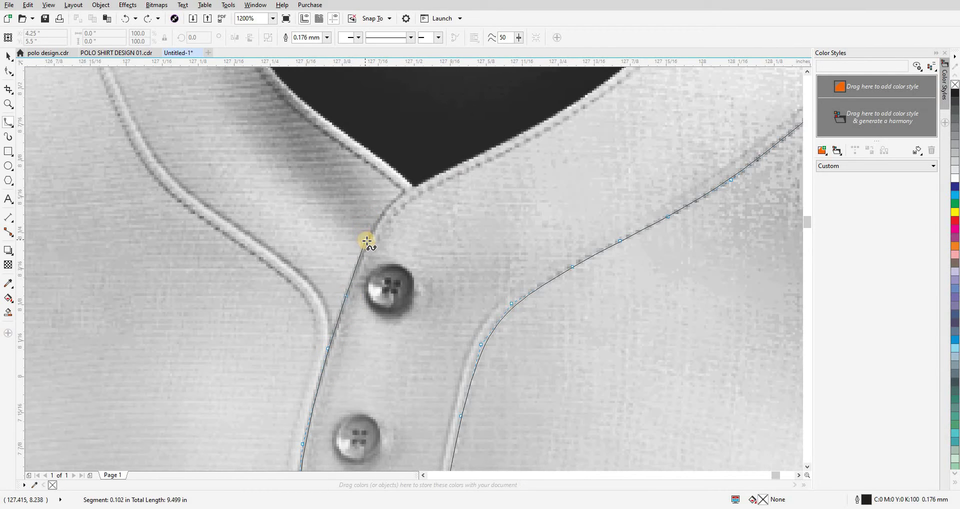
{"action": "left_click", "coordinate": [387, 207]}
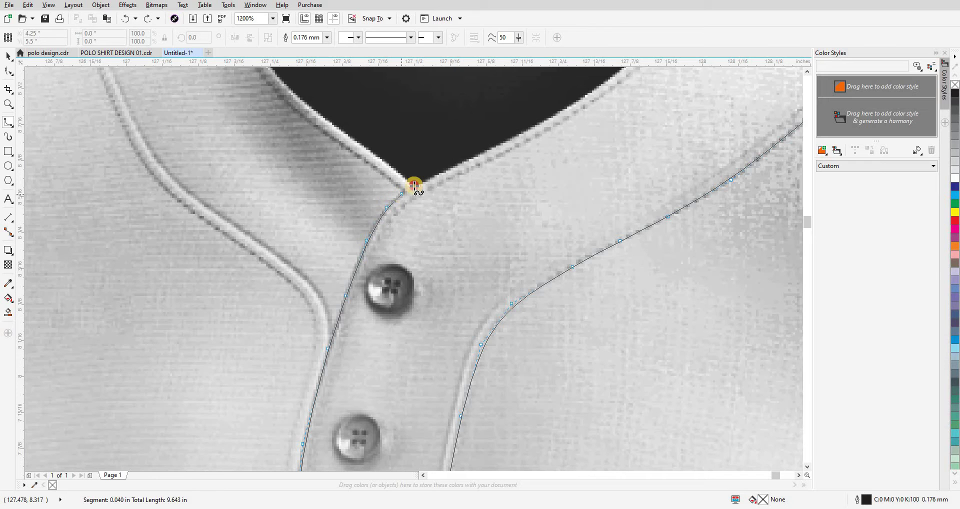
{"action": "scroll", "coordinate": [322, 350], "scroll_direction": "down", "scroll_amount": 2}
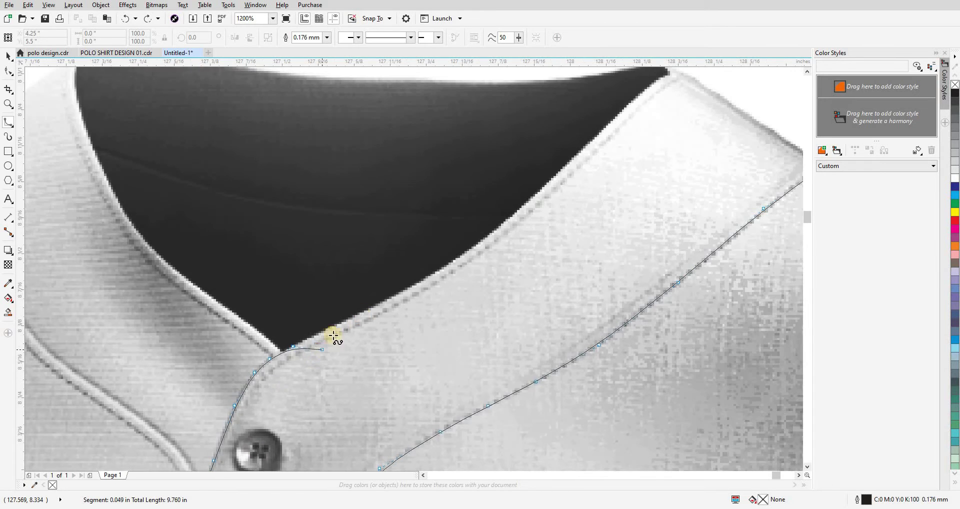
- Loop the curve over the neck opening and close it at its start point outside the right-hand shoulder
{"action": "scroll", "coordinate": [262, 368], "scroll_direction": "up", "scroll_amount": 1}
{"action": "scroll", "coordinate": [257, 360], "scroll_direction": "down", "scroll_amount": 2}
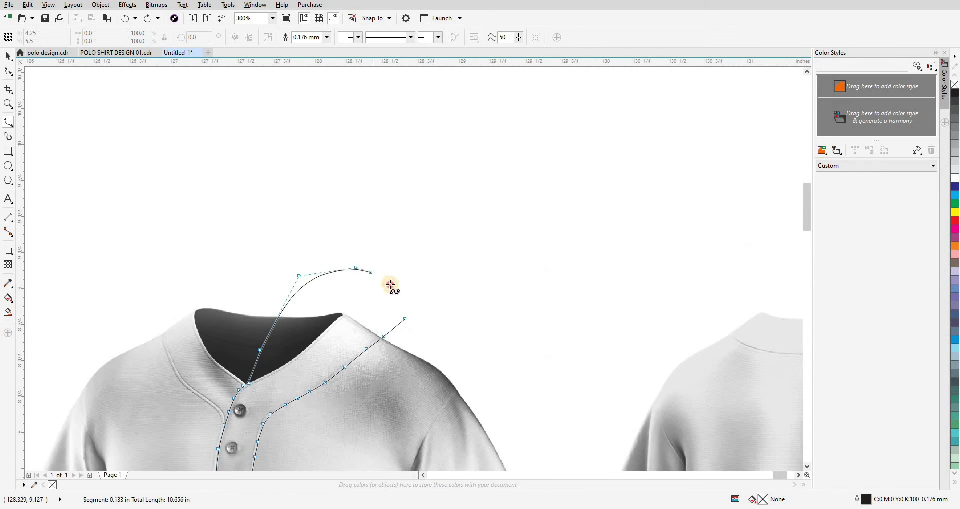
{"action": "left_click", "coordinate": [406, 319]}
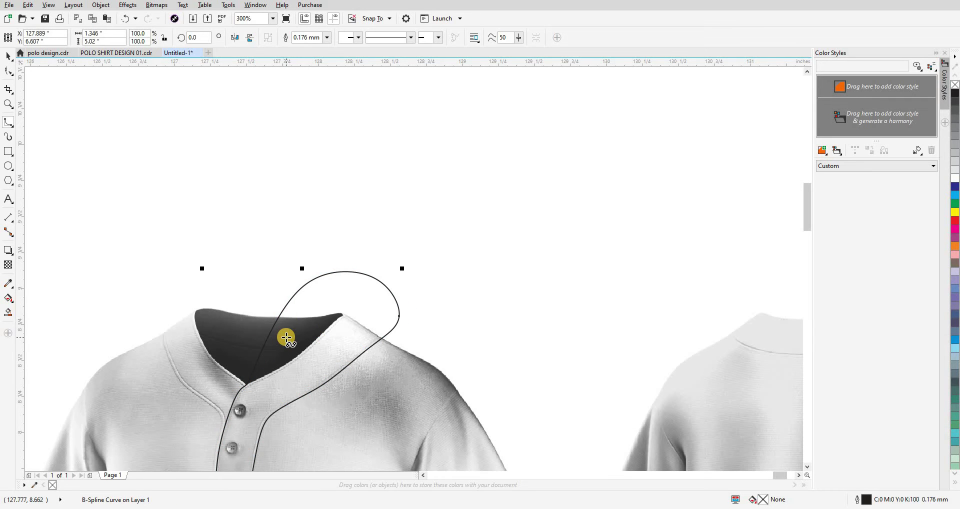
{"action": "left_click_drag", "start_coordinate": [288, 357], "coordinate": [348, 299]}
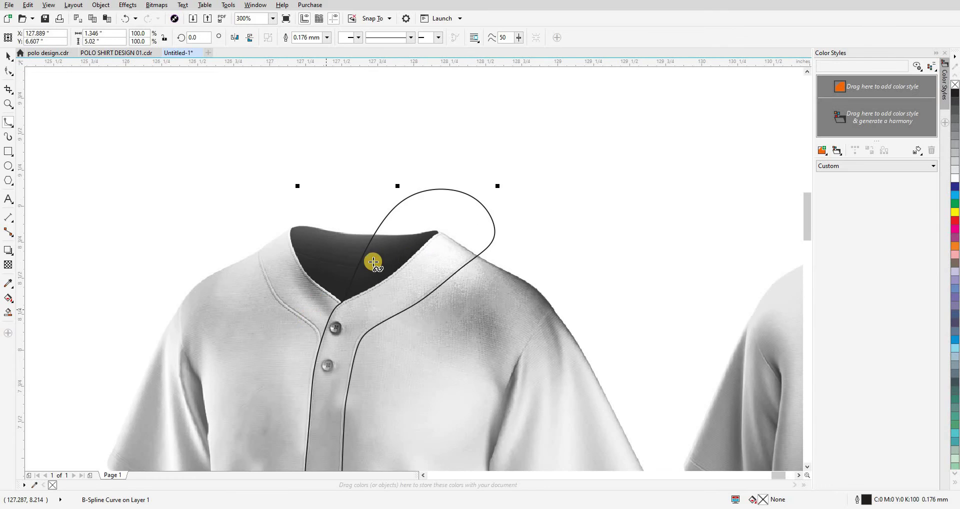
- Nudge the closed curve 10 inches left onto the separate jersey outline
{"action": "scroll", "coordinate": [429, 268], "scroll_direction": "down", "scroll_amount": 2}
{"action": "left_click_drag", "start_coordinate": [437, 277], "coordinate": [598, 255]}
{"action": "scroll", "coordinate": [469, 275], "scroll_direction": "down", "scroll_amount": 2}
{"action": "key", "text": "Left"}
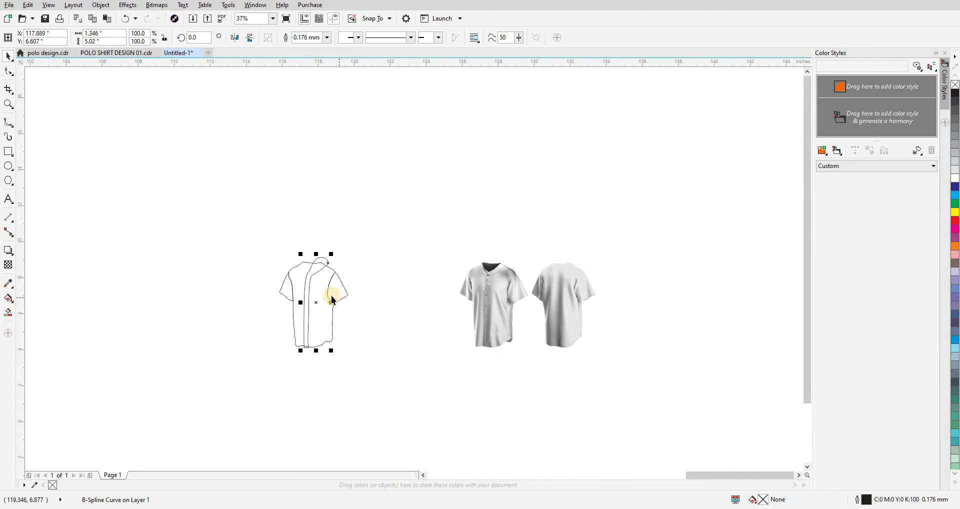
- Intersect the curve with the jersey body outline to cut the collar and placket piece, and delete the leftover curve
{"action": "scroll", "coordinate": [330, 299], "scroll_direction": "up", "scroll_amount": 1}
{"action": "left_click", "coordinate": [311, 312], "text": "shift"}
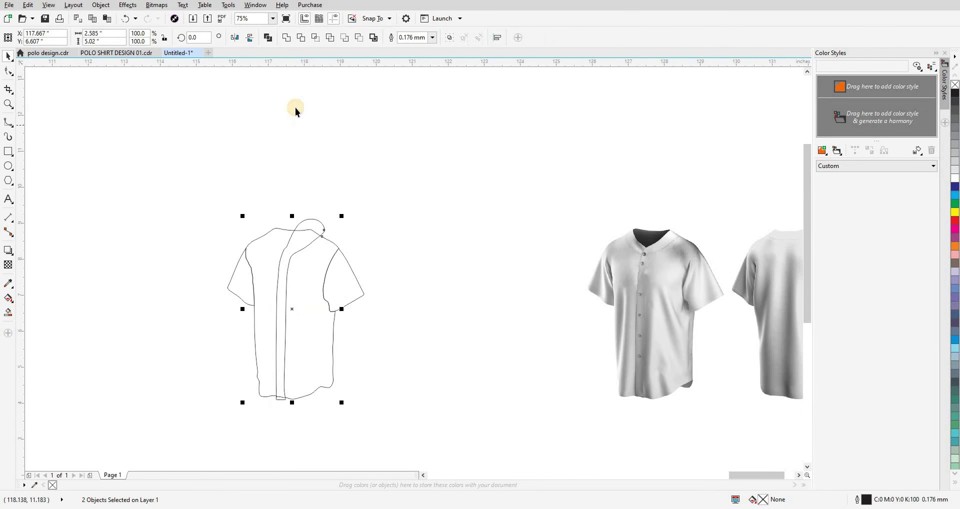
{"action": "left_click", "coordinate": [314, 220]}
{"action": "key", "text": "Delete"}
- Move the cut collar and placket piece off the jersey outline, undo that move and clear the selection
{"action": "left_click_drag", "start_coordinate": [304, 248], "coordinate": [359, 171]}
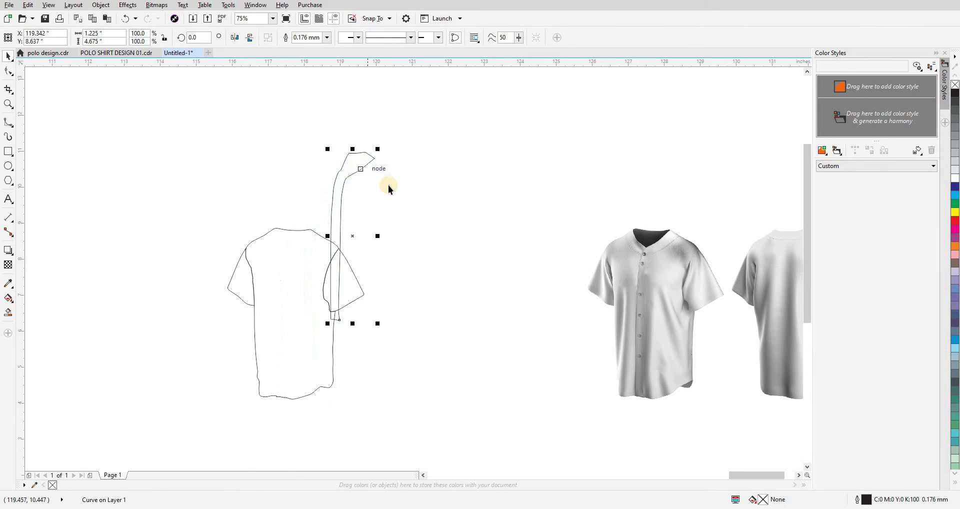
{"action": "key", "text": "ctrl+z"}
{"action": "key", "text": "Escape"}
- Start a B-spline curve above the front view's left-hand shoulder and lead it down to the collar stitching
{"action": "scroll", "coordinate": [649, 257], "scroll_direction": "up", "scroll_amount": 5}
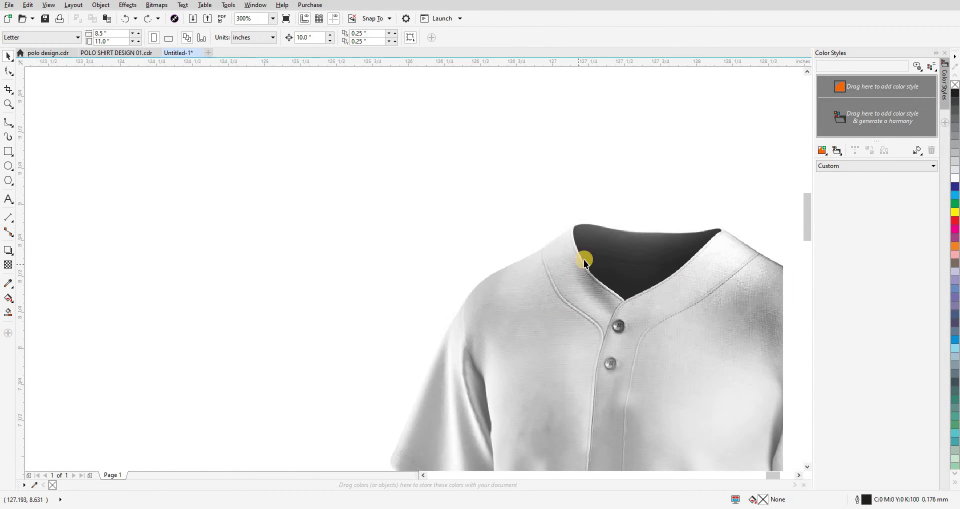
{"action": "key", "text": "F5"}
{"action": "left_click", "coordinate": [503, 150]}
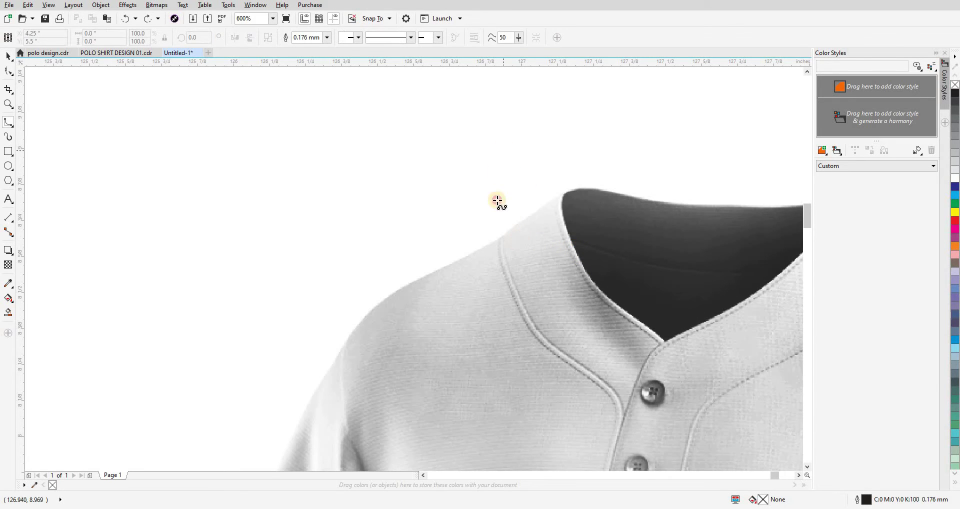
{"action": "left_click_drag", "start_coordinate": [502, 223], "coordinate": [495, 174]}
{"action": "left_click", "coordinate": [487, 152]}
{"action": "scroll", "coordinate": [488, 191], "scroll_direction": "up", "scroll_amount": 2}
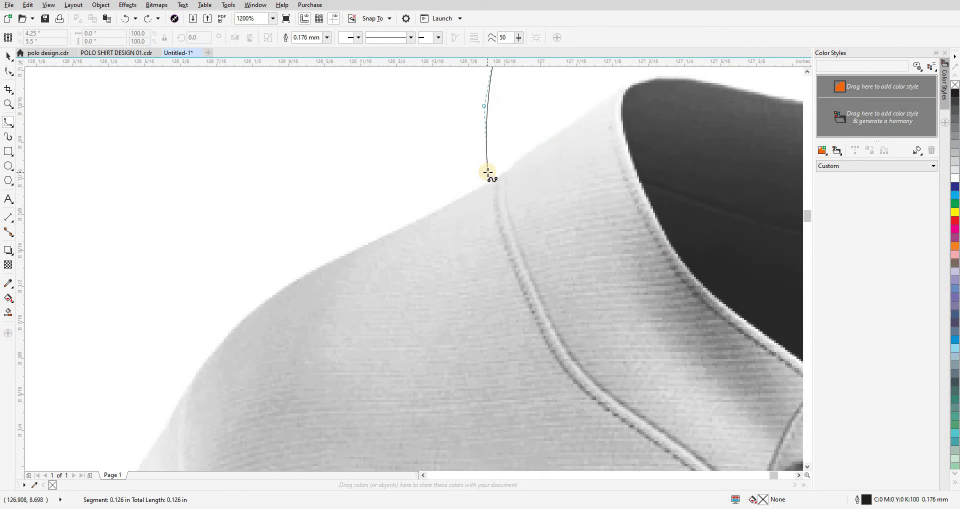
{"action": "left_click", "coordinate": [495, 138]}
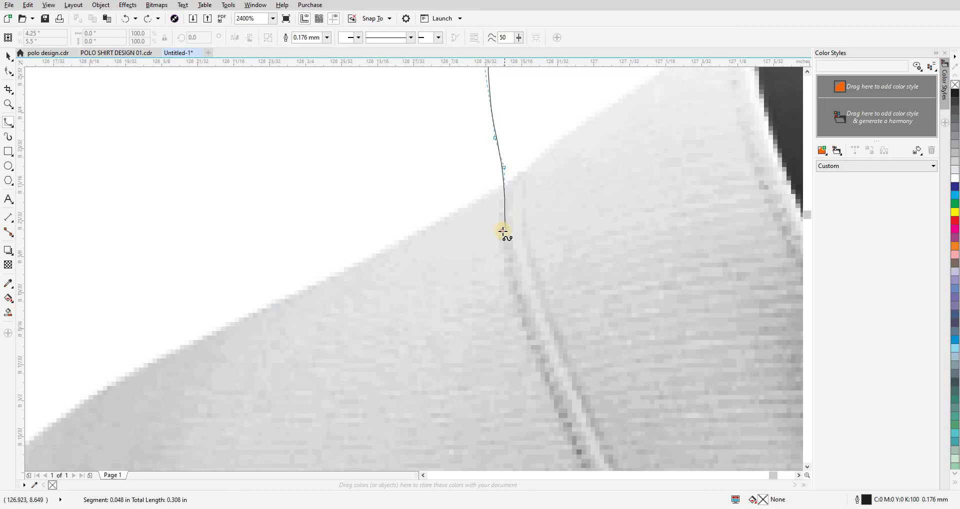
- Trace the left-hand collar stitching down to just before its bend at the placket
{"action": "left_click", "coordinate": [559, 415]}
{"action": "left_click_drag", "start_coordinate": [559, 416], "coordinate": [419, 161]}
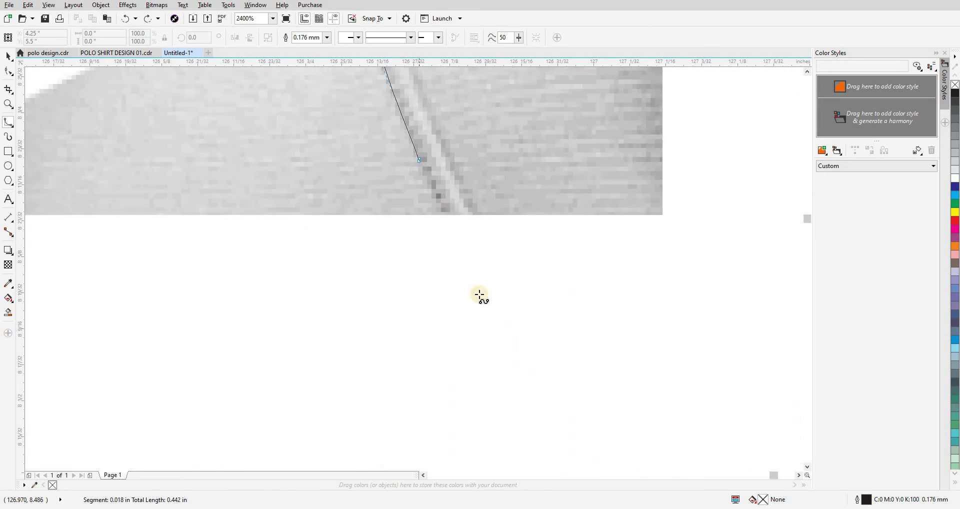
{"action": "left_click", "coordinate": [473, 275]}
{"action": "left_click", "coordinate": [503, 318]}
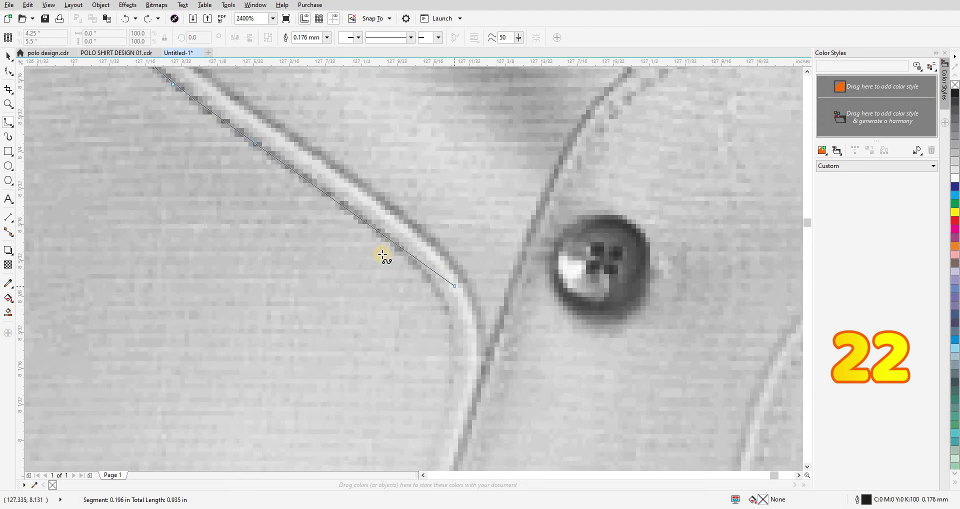
{"action": "left_click", "coordinate": [379, 232]}
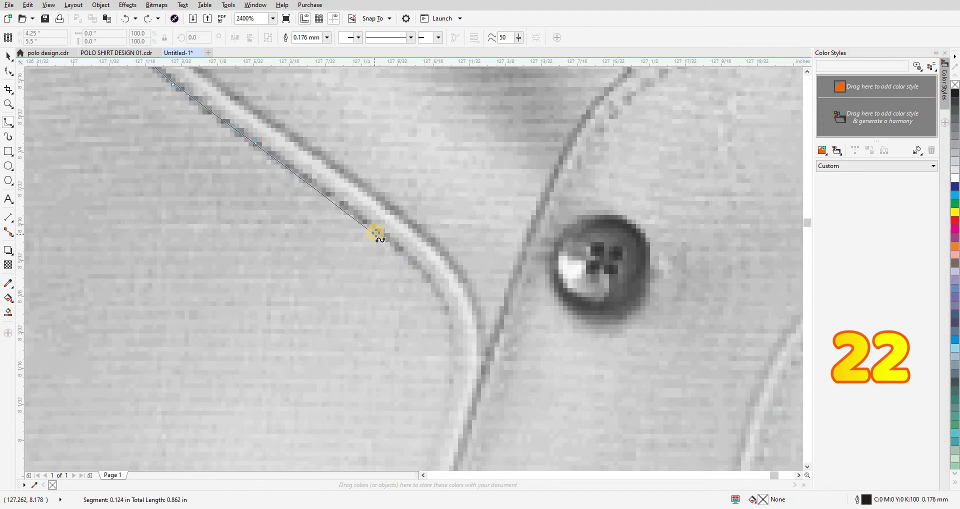
{"action": "left_click", "coordinate": [425, 280]}
- Trace the stitching around its bend to the placket's left-hand edge below the top button
{"action": "scroll", "coordinate": [433, 285], "scroll_direction": "down", "scroll_amount": 2}
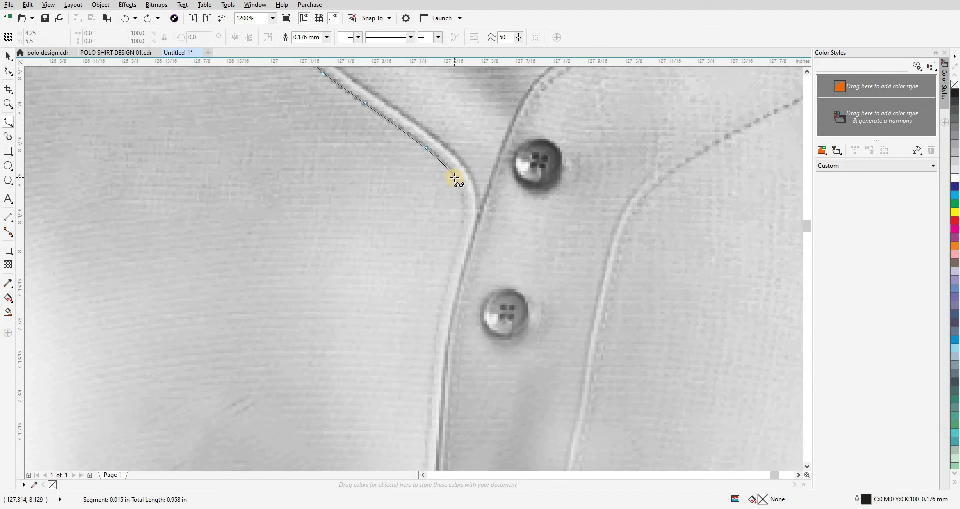
{"action": "scroll", "coordinate": [459, 189], "scroll_direction": "down", "scroll_amount": 1}
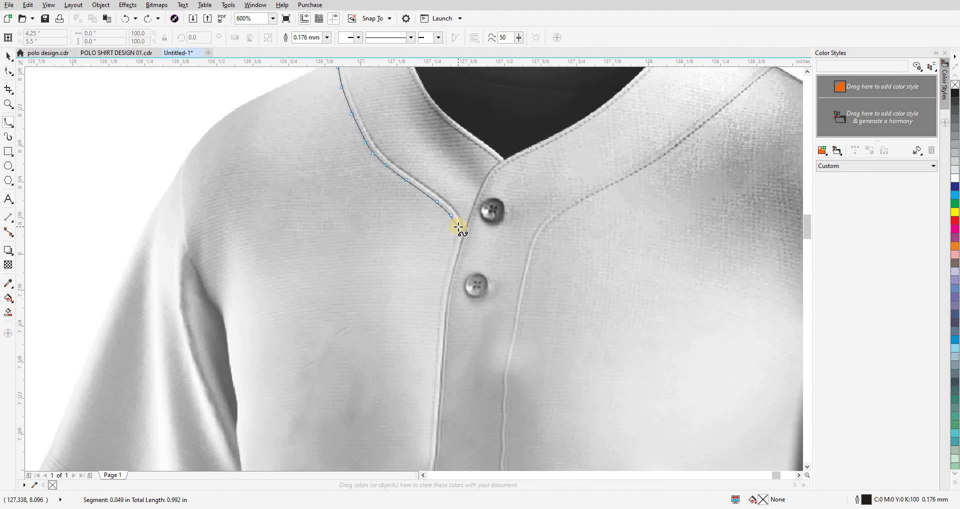
{"action": "scroll", "coordinate": [456, 217], "scroll_direction": "up", "scroll_amount": 1}
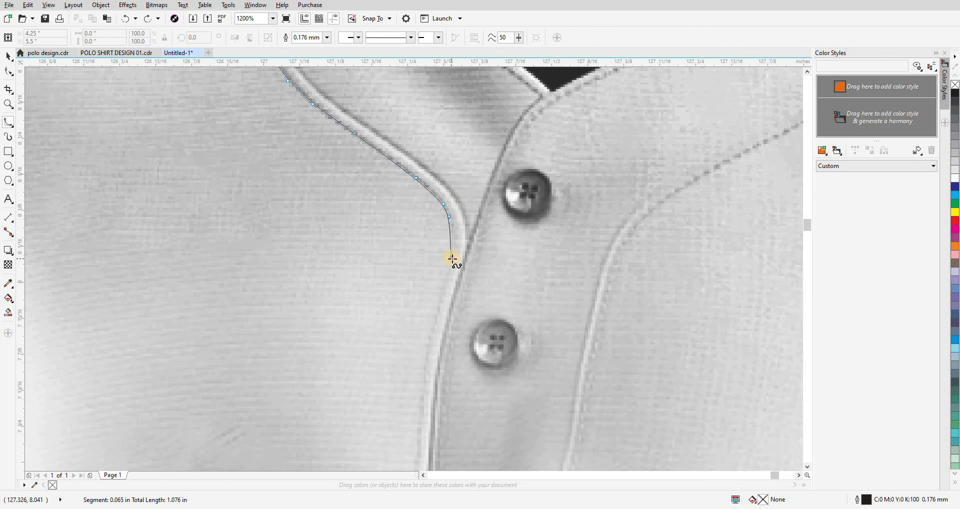
{"action": "left_click", "coordinate": [482, 275]}
{"action": "left_click_drag", "start_coordinate": [526, 194], "coordinate": [424, 341]}
- Loop the curve across the top button and neck opening, and close it at its start point above the left-hand shoulder
{"action": "left_click", "coordinate": [467, 309]}
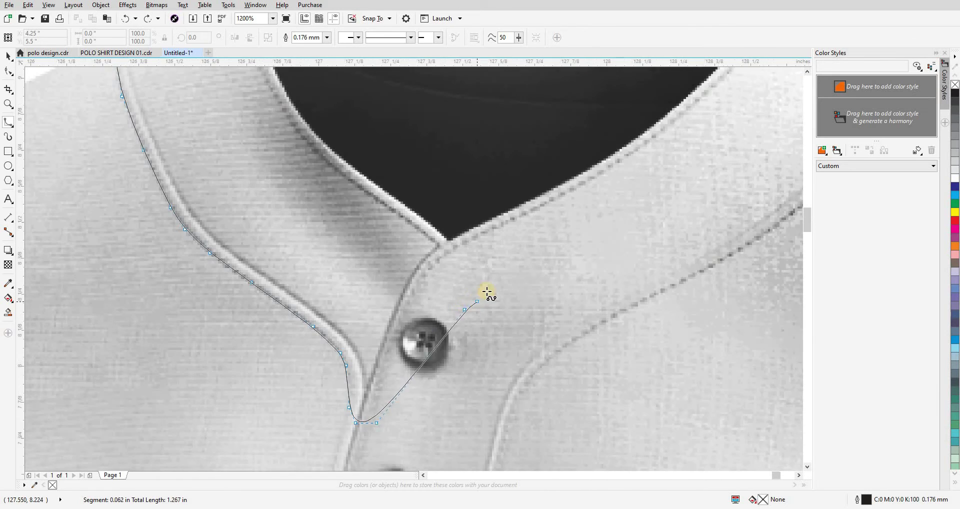
{"action": "scroll", "coordinate": [477, 302], "scroll_direction": "down", "scroll_amount": 2}
{"action": "left_click", "coordinate": [497, 281]}
{"action": "left_click", "coordinate": [469, 151]}
{"action": "left_click", "coordinate": [388, 191]}
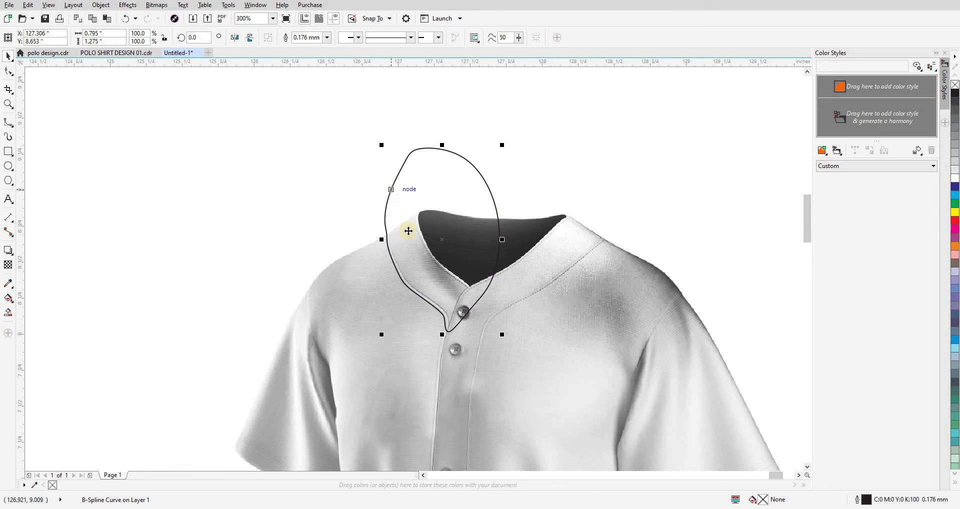
- Move the closed curve 10 inches left onto the jersey outlines, and use it to cut the left-hand collar piece with Intersect
{"action": "scroll", "coordinate": [532, 241], "scroll_direction": "down", "scroll_amount": 3}
{"action": "left_click_drag", "start_coordinate": [522, 242], "coordinate": [343, 251]}
{"action": "scroll", "coordinate": [343, 251], "scroll_direction": "up", "scroll_amount": 2}
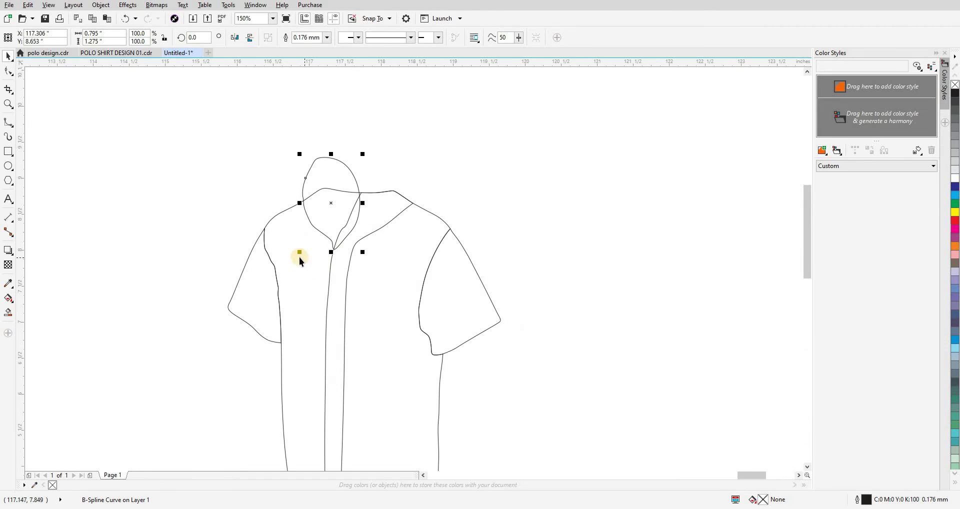
{"action": "left_click", "coordinate": [299, 257], "text": "shift"}
{"action": "left_click", "coordinate": [315, 37]}
{"action": "left_click", "coordinate": [329, 161]}
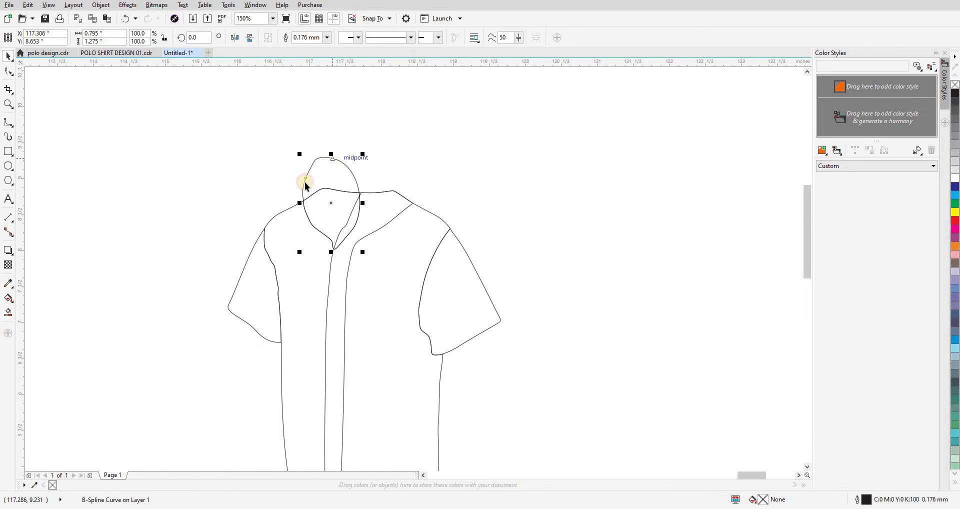
{"action": "key", "text": "Delete"}
- Start a B-spline curve on the front view's neck opening, partway down its left-hand edge
{"action": "scroll", "coordinate": [297, 187], "scroll_direction": "down", "scroll_amount": 2}
{"action": "scroll", "coordinate": [307, 200], "scroll_direction": "up", "scroll_amount": 3}
{"action": "scroll", "coordinate": [307, 200], "scroll_direction": "down", "scroll_amount": 2}
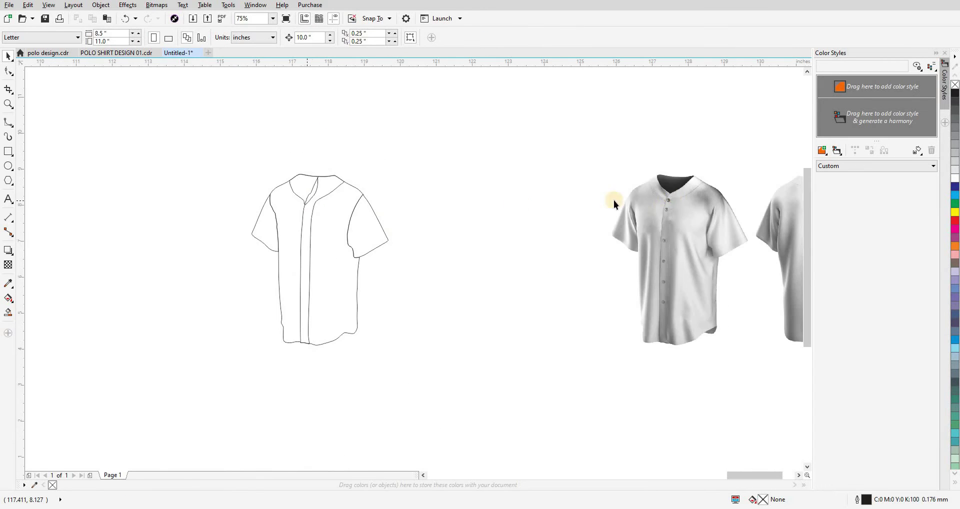
{"action": "scroll", "coordinate": [521, 233], "scroll_direction": "up", "scroll_amount": 2}
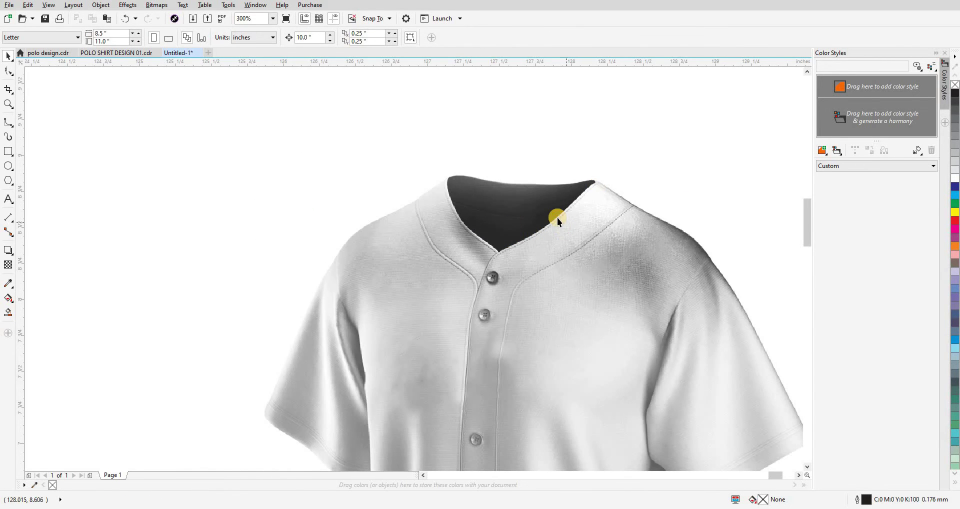
{"action": "scroll", "coordinate": [557, 217], "scroll_direction": "up", "scroll_amount": 3}
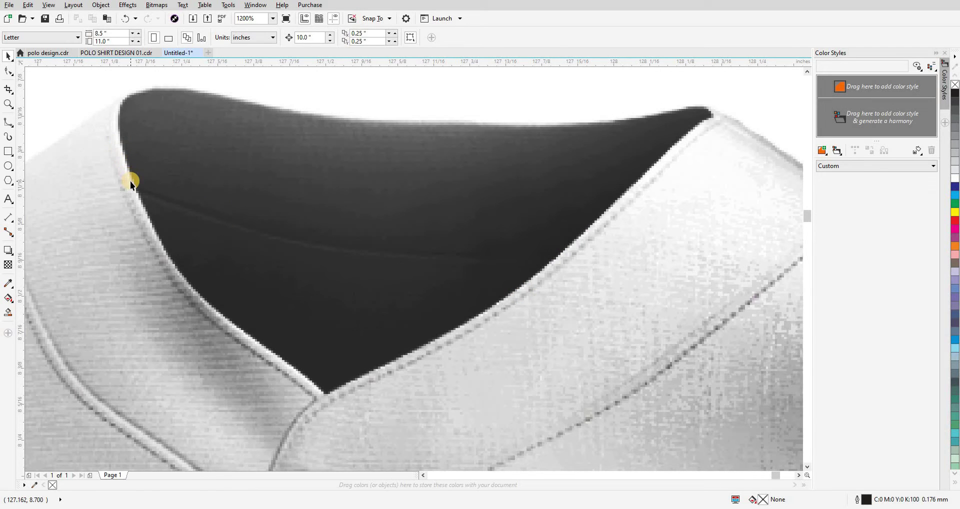
{"action": "key", "text": "F5"}
{"action": "scroll", "coordinate": [150, 200], "scroll_direction": "up", "scroll_amount": 1}
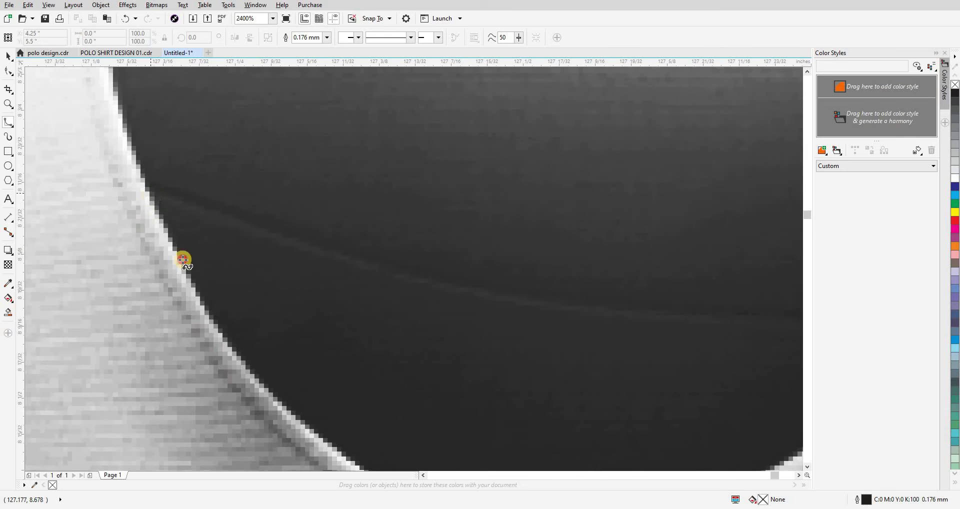
{"action": "left_click", "coordinate": [203, 307]}
{"action": "left_click", "coordinate": [243, 363]}
- Trace the left-hand edge of the neck opening down to the V point above the top button
{"action": "left_click_drag", "start_coordinate": [245, 372], "coordinate": [151, 182]}
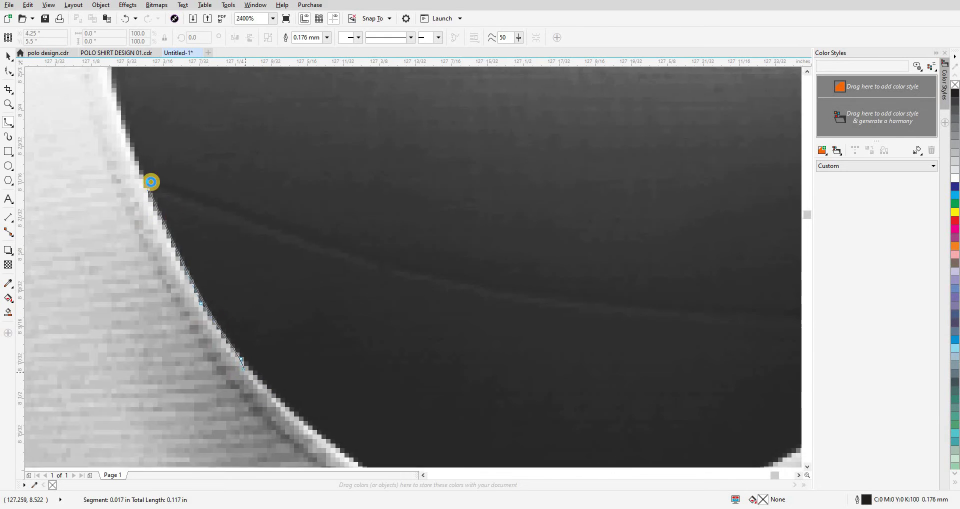
{"action": "left_click", "coordinate": [198, 215]}
{"action": "left_click", "coordinate": [245, 258]}
{"action": "left_click", "coordinate": [249, 259]}
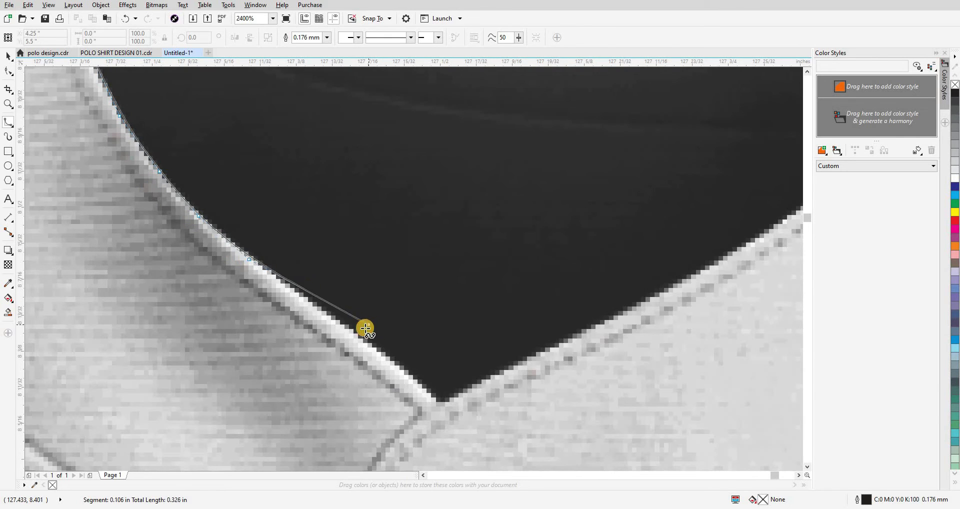
{"action": "left_click", "coordinate": [354, 331]}
{"action": "left_click", "coordinate": [405, 370]}
{"action": "double_click", "coordinate": [430, 394]}
{"action": "left_click", "coordinate": [440, 402]}
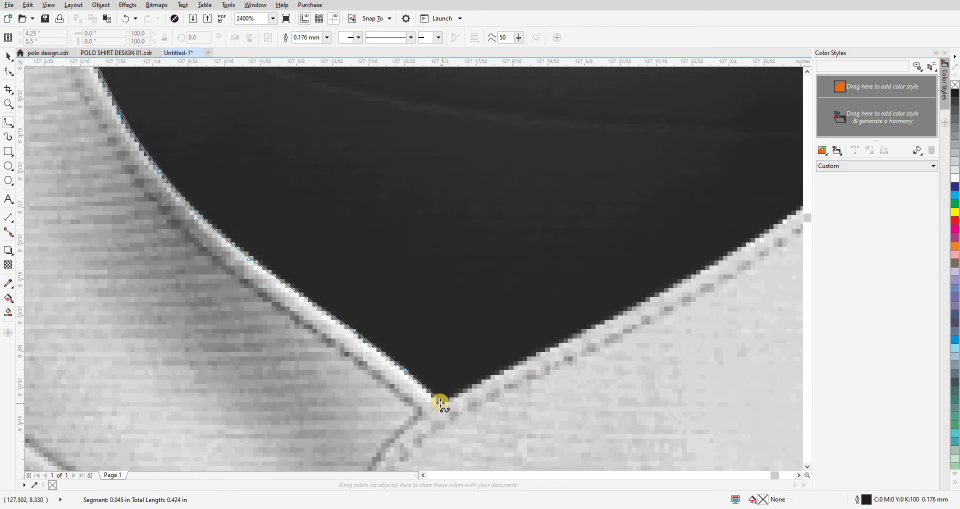
- Trace the right-hand edge of the neck opening from the V point up to its corner at the shoulder
{"action": "left_click", "coordinate": [564, 344]}
{"action": "double_click", "coordinate": [708, 266]}
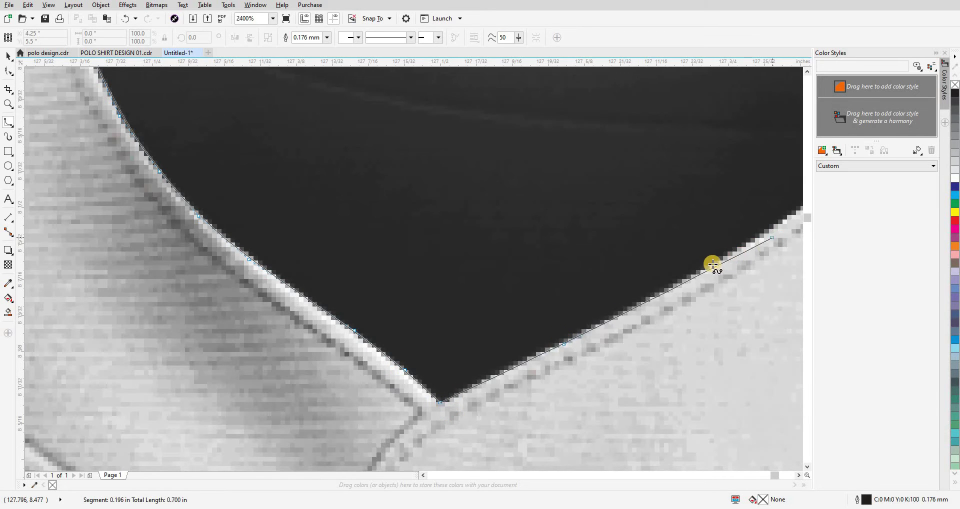
{"action": "left_click_drag", "start_coordinate": [614, 312], "coordinate": [230, 449]}
{"action": "left_click", "coordinate": [431, 336]}
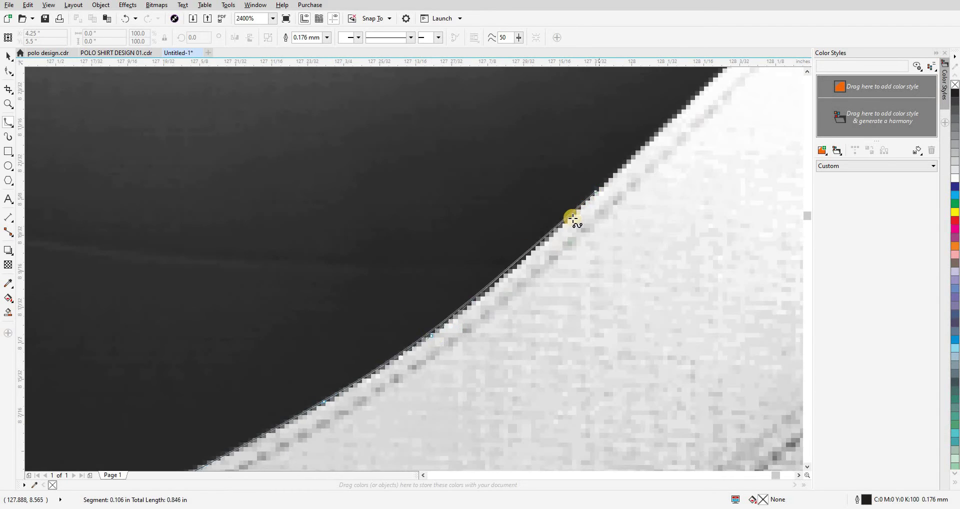
{"action": "left_click", "coordinate": [668, 122]}
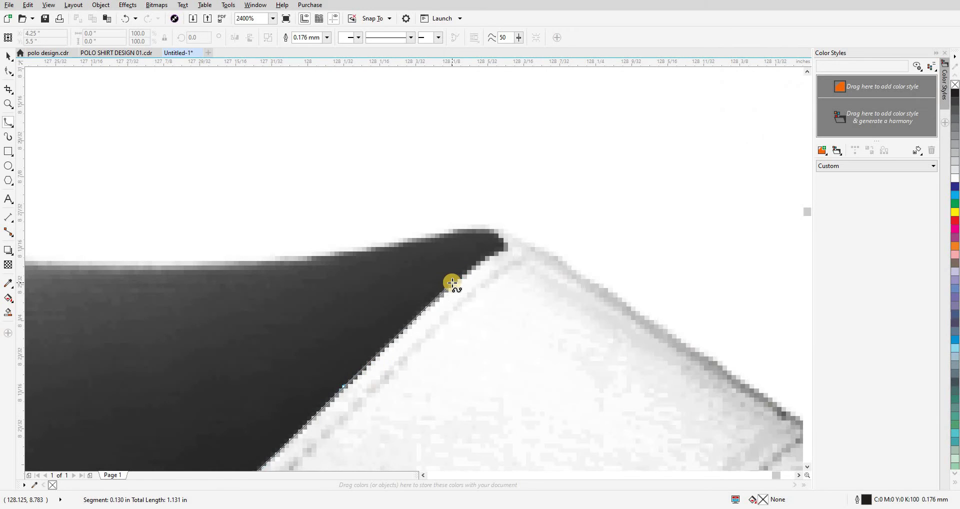
{"action": "left_click", "coordinate": [452, 283]}
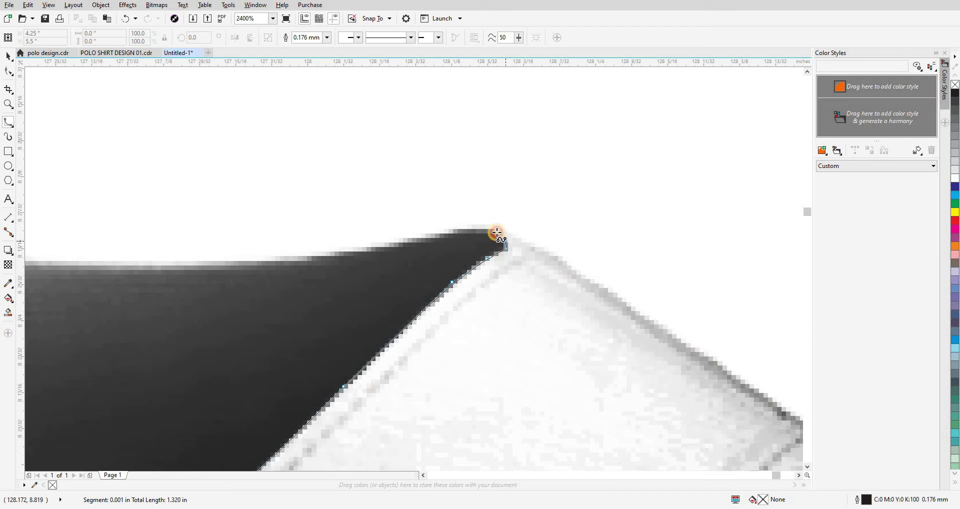
- Lead the curve back above the neckline, trace the upper left-hand neck edge, and close it at its start point
{"action": "scroll", "coordinate": [446, 206], "scroll_direction": "down", "scroll_amount": 2}
{"action": "left_click_drag", "start_coordinate": [332, 178], "coordinate": [562, 195]}
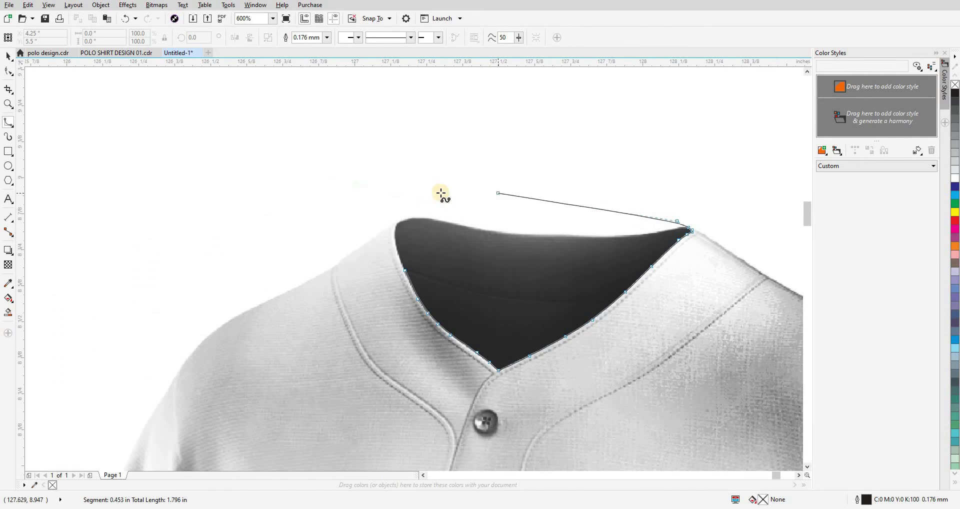
{"action": "left_click", "coordinate": [439, 192]}
{"action": "scroll", "coordinate": [415, 201], "scroll_direction": "up", "scroll_amount": 2}
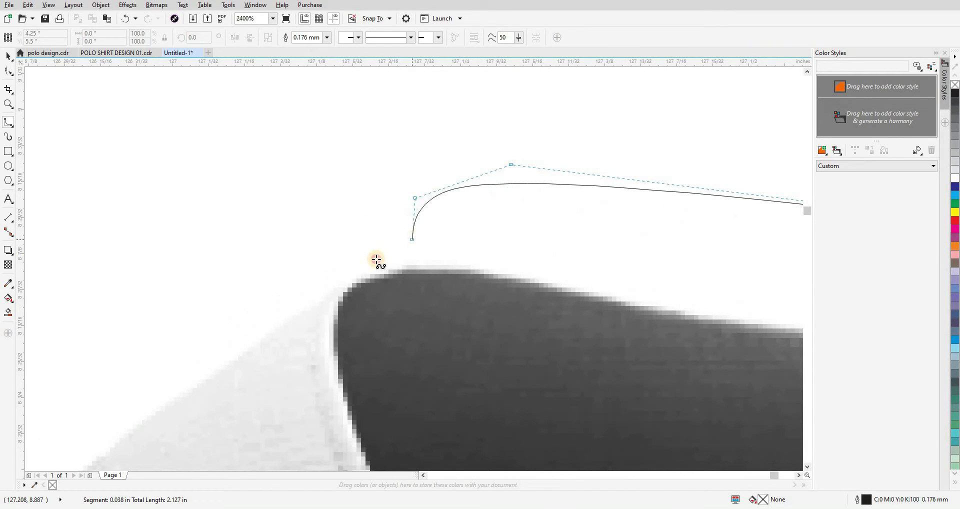
{"action": "left_click", "coordinate": [358, 276]}
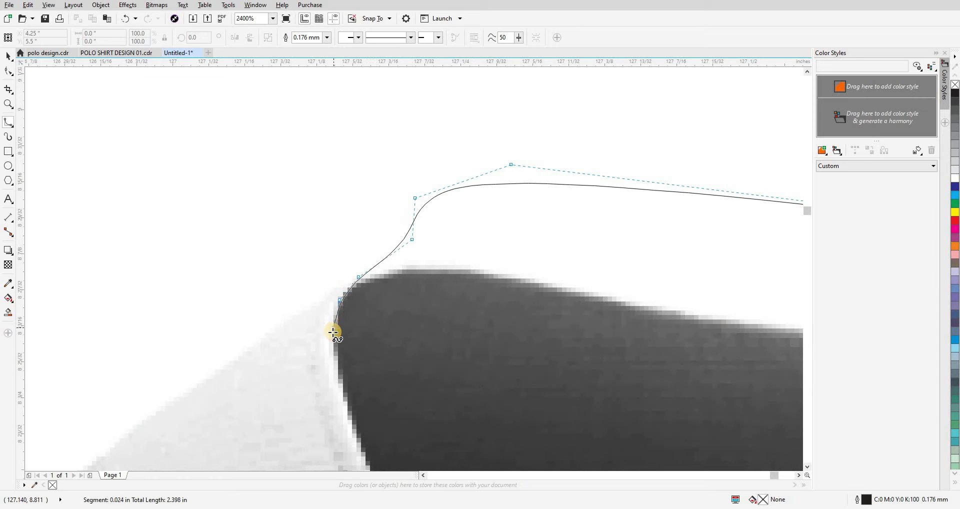
{"action": "scroll", "coordinate": [323, 177], "scroll_direction": "down", "scroll_amount": 3}
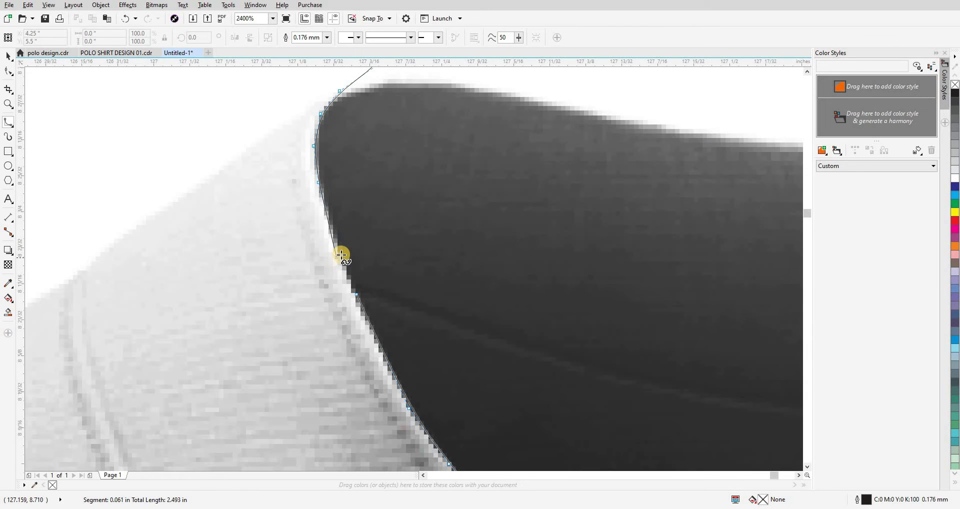
{"action": "double_click", "coordinate": [325, 277]}
{"action": "scroll", "coordinate": [326, 277], "scroll_direction": "down", "scroll_amount": 4}
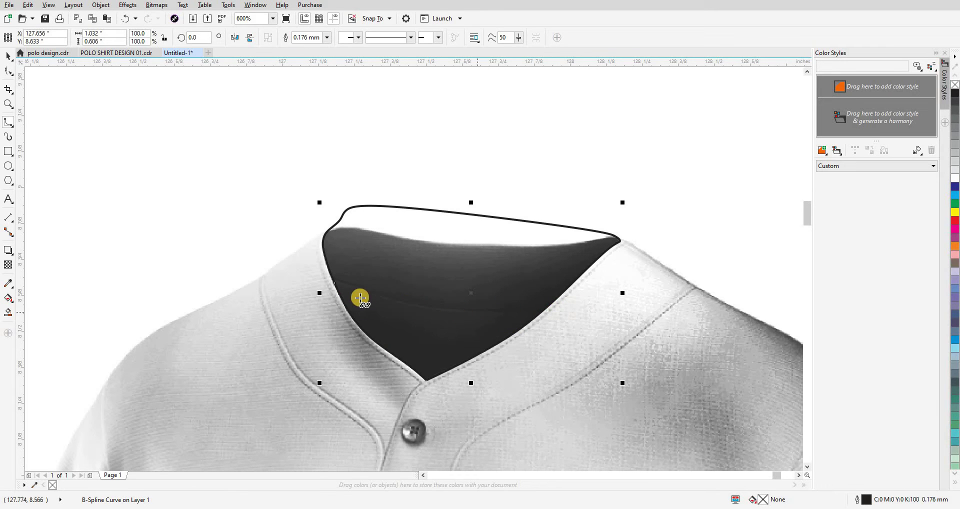
- Move the neck-opening curve 10 inches left onto the jersey outlines
{"action": "scroll", "coordinate": [286, 321], "scroll_direction": "down", "scroll_amount": 6}
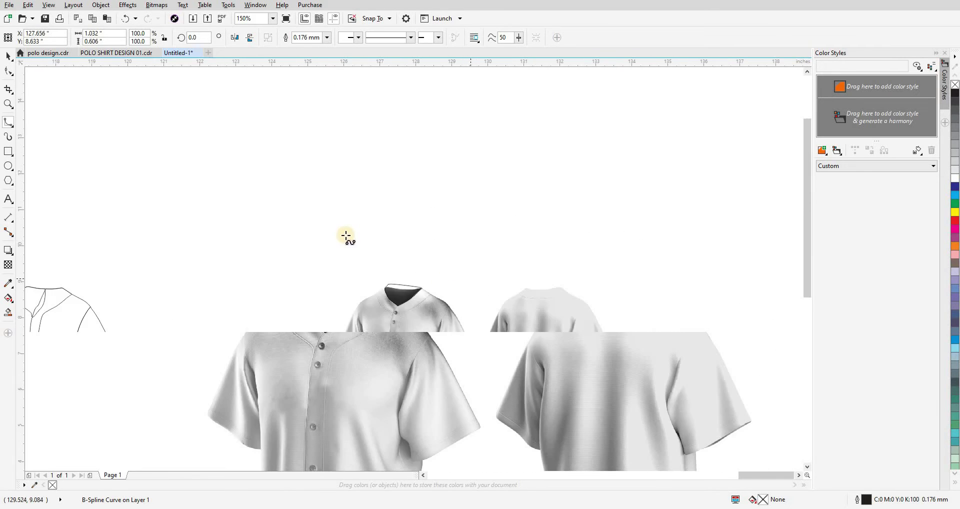
{"action": "key", "text": "space"}
{"action": "left_click", "coordinate": [385, 307]}
{"action": "scroll", "coordinate": [423, 313], "scroll_direction": "up", "scroll_amount": 6}
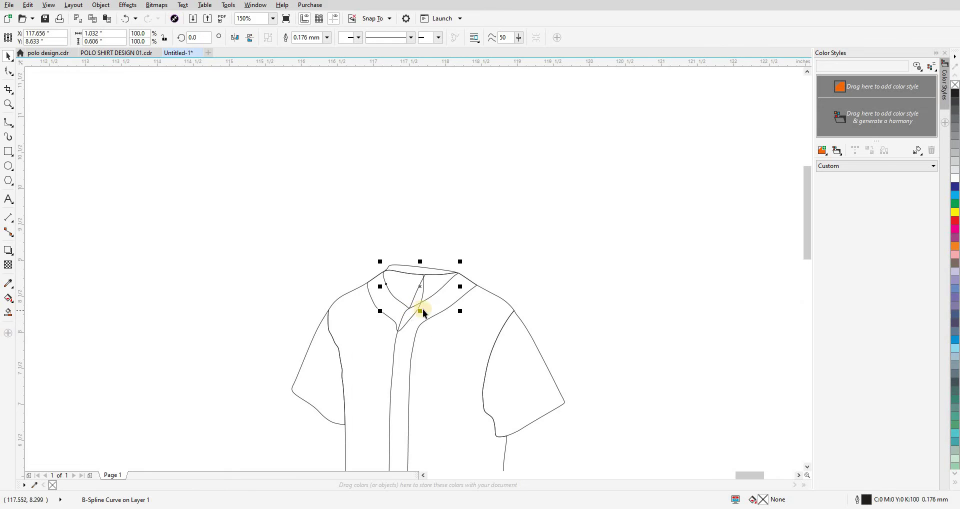
- Move the body piece 10 inches left, clear of the collar, placket and sleeves
{"action": "scroll", "coordinate": [503, 295], "scroll_direction": "down", "scroll_amount": 1}
{"action": "left_click", "coordinate": [502, 300]}
{"action": "key", "text": "Delete"}
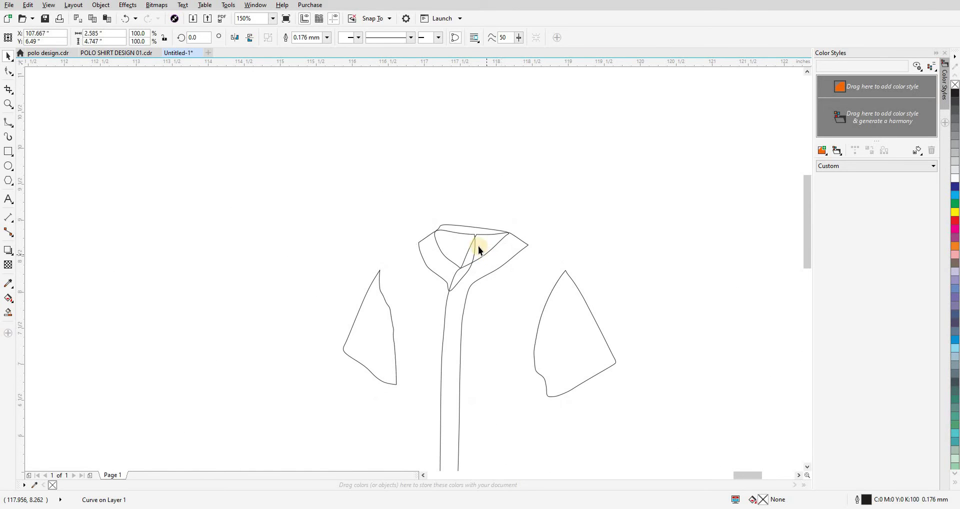
- Trim the right-hand collar and the left-hand collar with the neck-opening curve
{"action": "scroll", "coordinate": [478, 249], "scroll_direction": "up", "scroll_amount": 1}
{"action": "left_click", "coordinate": [461, 204]}
{"action": "left_click", "coordinate": [499, 265], "text": "shift"}
{"action": "key", "text": "ctrl+r"}
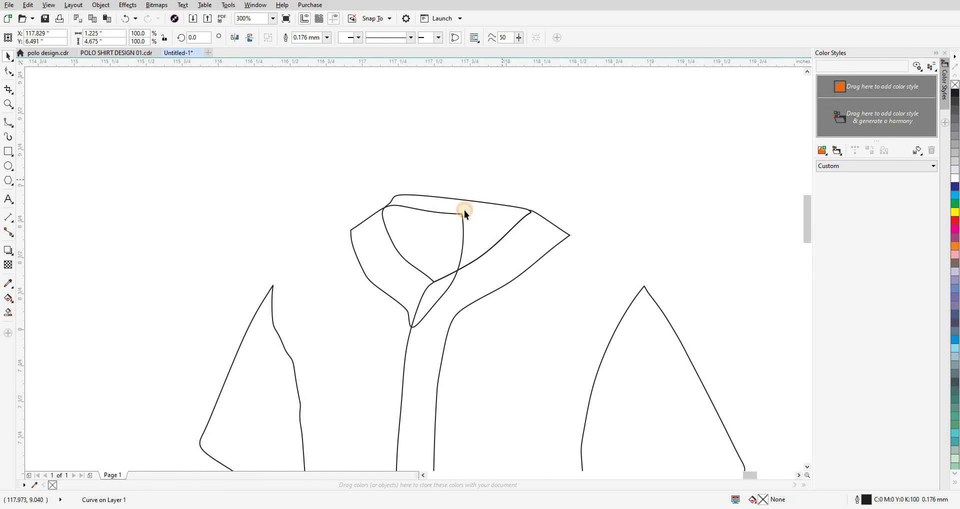
{"action": "left_click", "coordinate": [464, 209]}
{"action": "left_click", "coordinate": [389, 258], "text": "shift"}
{"action": "key", "text": "ctrl+r"}
{"action": "left_click", "coordinate": [438, 155]}
{"action": "scroll", "coordinate": [450, 239], "scroll_direction": "down", "scroll_amount": 1}
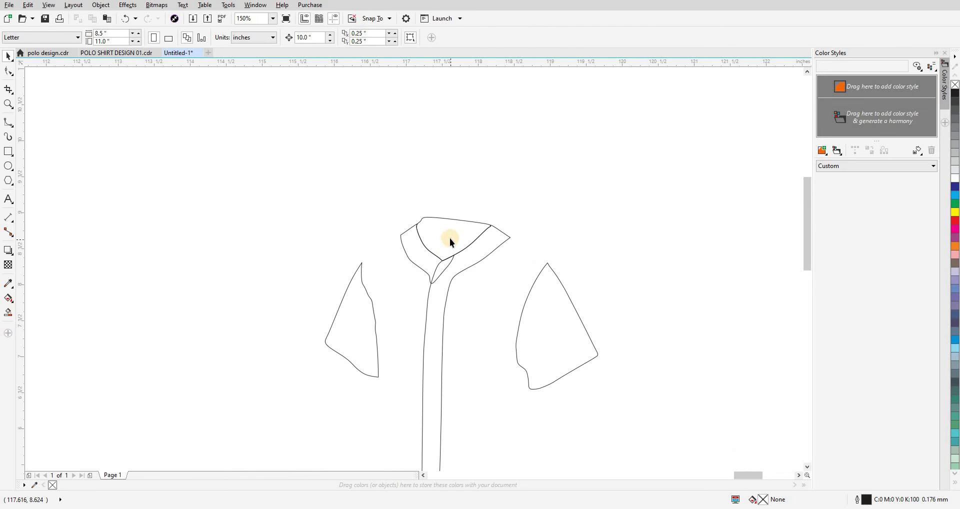
{"action": "left_click_drag", "start_coordinate": [449, 238], "coordinate": [460, 193]}
{"action": "left_click", "coordinate": [514, 176]}
{"action": "key", "text": "ctrl+z"}
- Trim the left-hand collar's overlap with the placket and right-hand collar piece
{"action": "left_click_drag", "start_coordinate": [442, 324], "coordinate": [471, 334]}
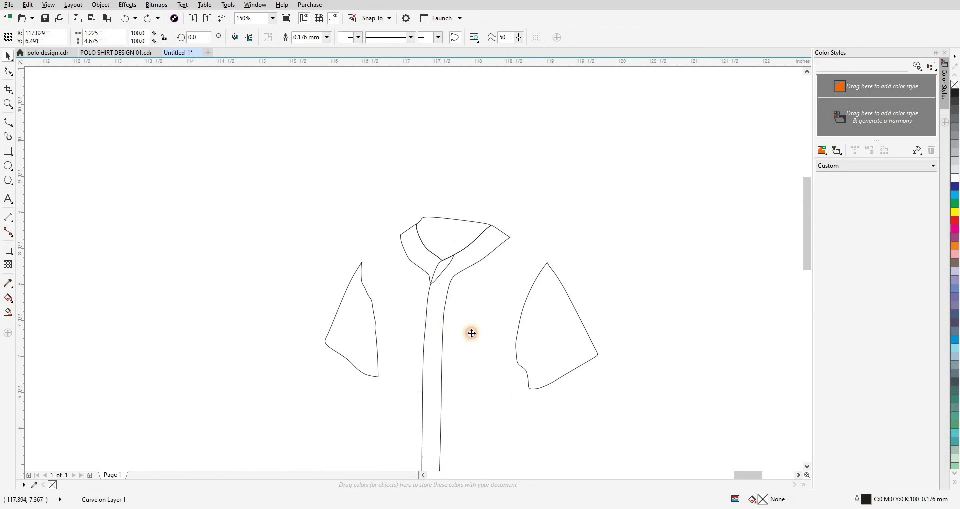
{"action": "key", "text": "ctrl+z"}
{"action": "left_click", "coordinate": [421, 257], "text": "shift"}
{"action": "key", "text": "ctrl+r"}
{"action": "left_click", "coordinate": [451, 172]}
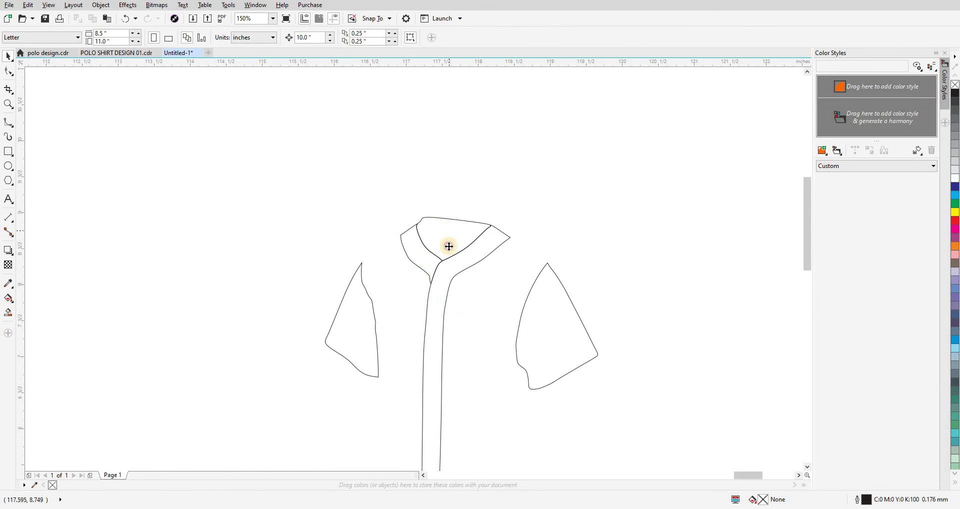
{"action": "left_click_drag", "start_coordinate": [448, 246], "coordinate": [464, 176]}
{"action": "key", "text": "ctrl+z"}
- Move the neck-opening curve 10 inches left onto the separated body piece
{"action": "scroll", "coordinate": [447, 258], "scroll_direction": "down", "scroll_amount": 1}
{"action": "left_click", "coordinate": [409, 257]}
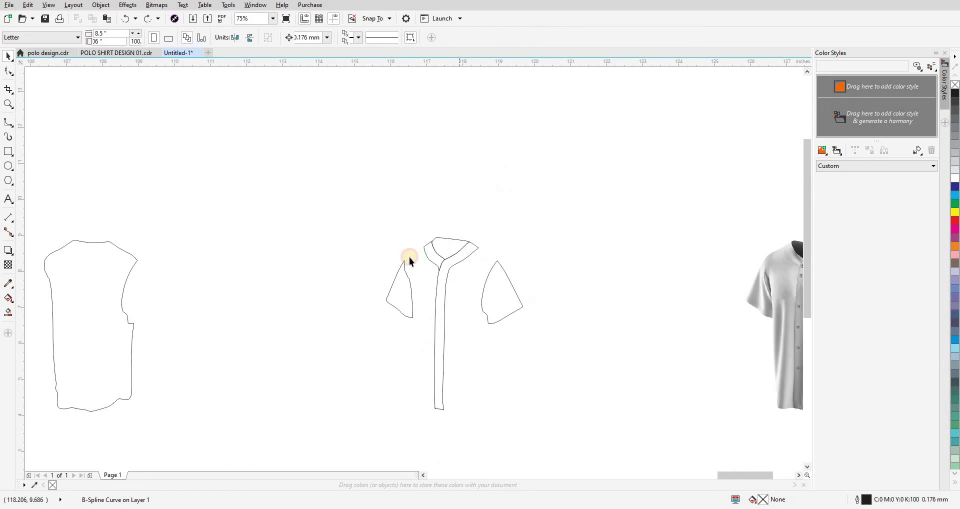
{"action": "left_click", "coordinate": [447, 243]}
{"action": "key", "text": "Left"}
- Intersect the neck-opening curve with the body, and move the resulting neck piece and the body 10 inches right into the jersey outline
{"action": "left_click", "coordinate": [110, 290], "text": "shift"}
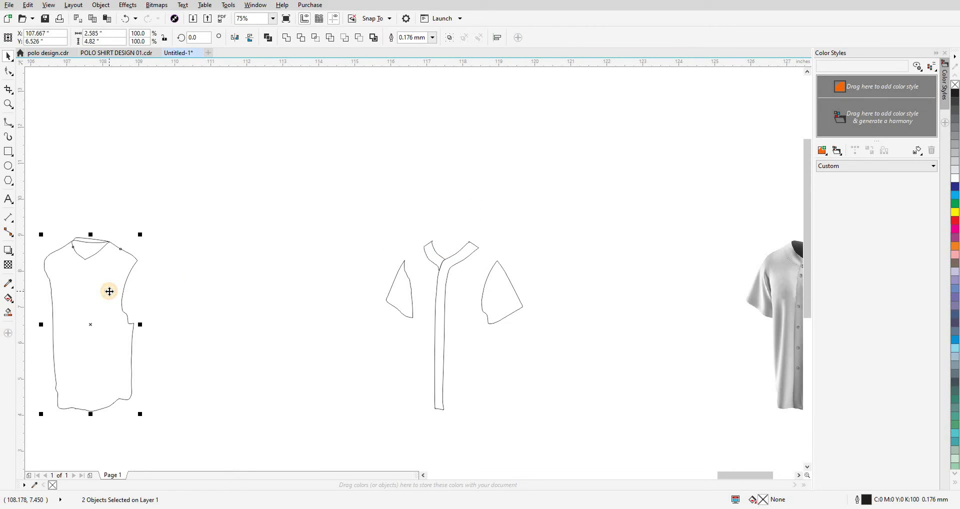
{"action": "key", "text": "ctrl+r"}
{"action": "key", "text": "Right"}
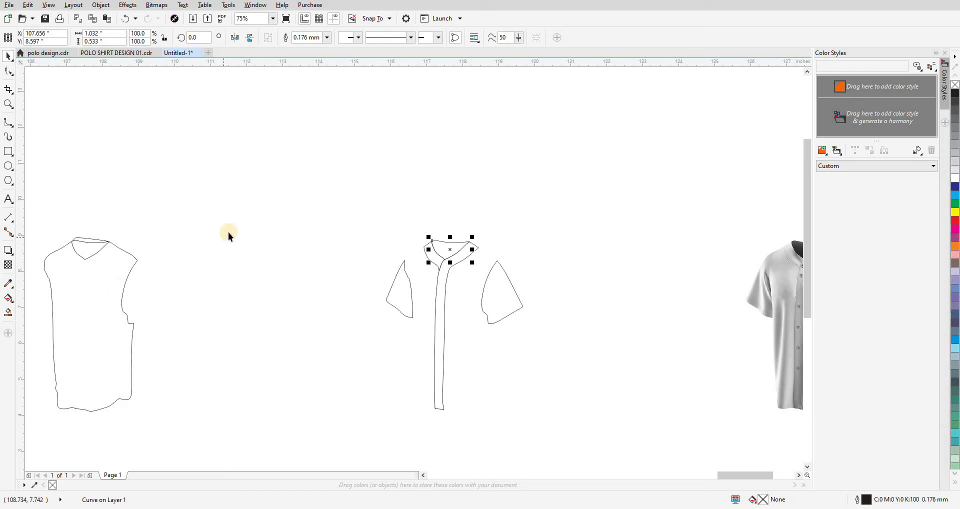
{"action": "left_click", "coordinate": [404, 247]}
{"action": "left_click", "coordinate": [104, 310]}
{"action": "key", "text": "Right"}
{"action": "left_click", "coordinate": [298, 245]}
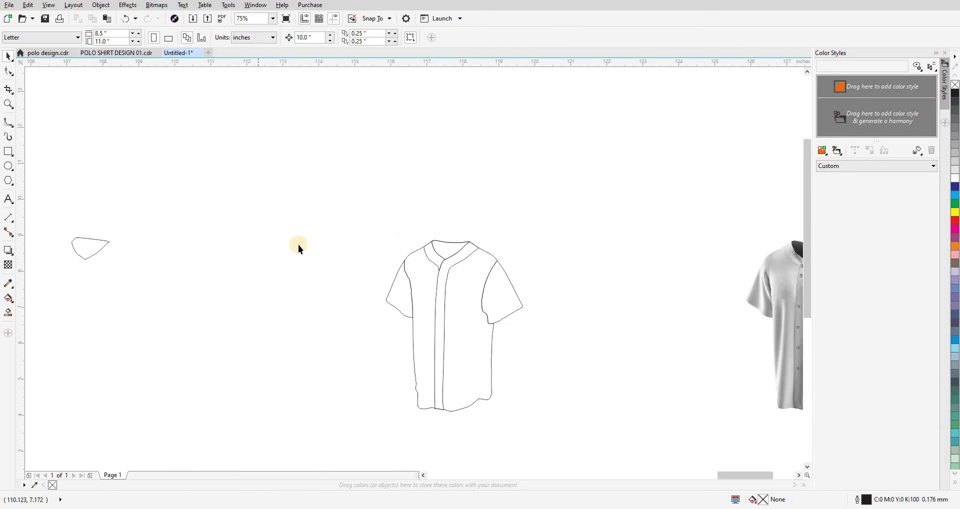
- Move the neck-opening piece 10 inches right onto the front view mockup
{"action": "left_click_drag", "start_coordinate": [360, 203], "coordinate": [547, 395]}
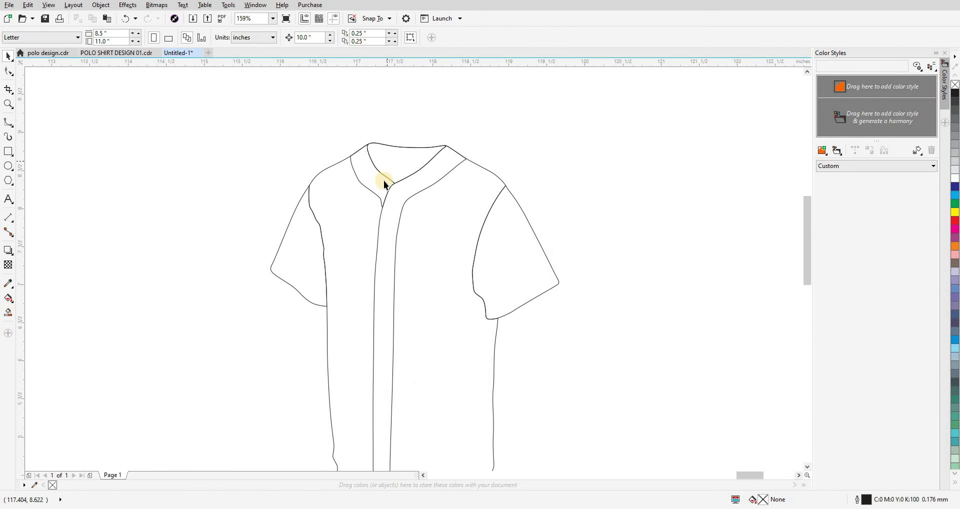
{"action": "scroll", "coordinate": [301, 224], "scroll_direction": "down", "scroll_amount": 4}
{"action": "scroll", "coordinate": [313, 224], "scroll_direction": "up", "scroll_amount": 2}
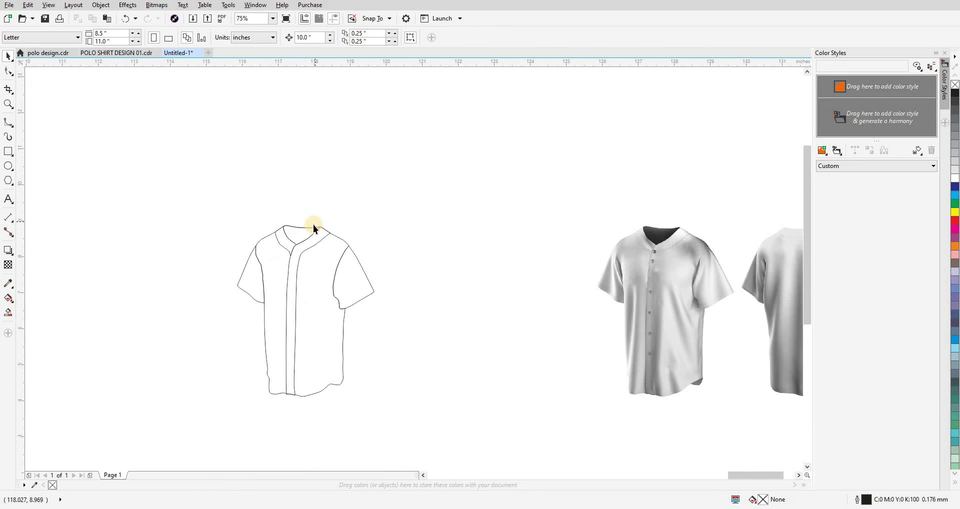
{"action": "scroll", "coordinate": [175, 235], "scroll_direction": "down", "scroll_amount": 2}
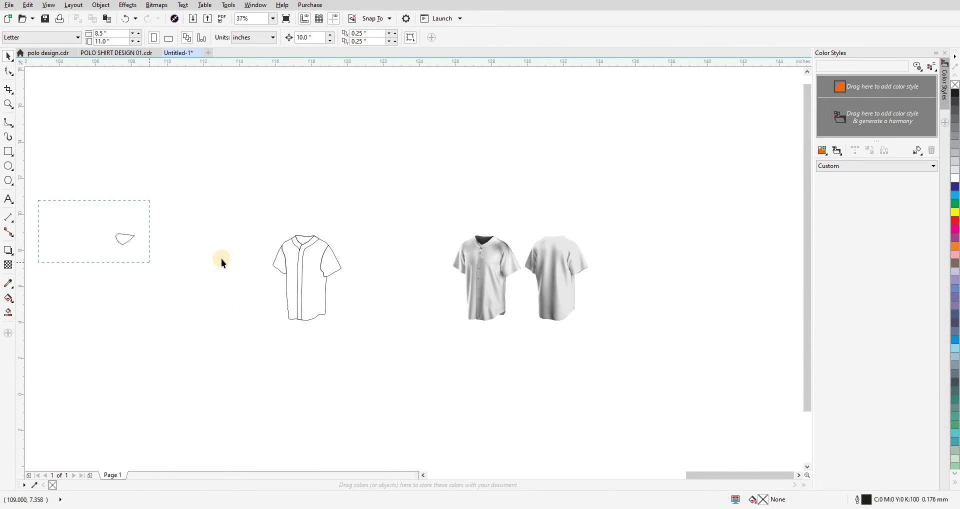
{"action": "left_click", "coordinate": [306, 239]}
{"action": "key", "text": "Right"}
{"action": "left_click", "coordinate": [428, 212]}
- Draw a closed B-spline curve, about 1.66 by 0.76 inches, along the mockup's inner neck seam and looping above the collar
{"action": "key", "text": "F2"}
{"action": "left_click_drag", "start_coordinate": [470, 230], "coordinate": [496, 251]}
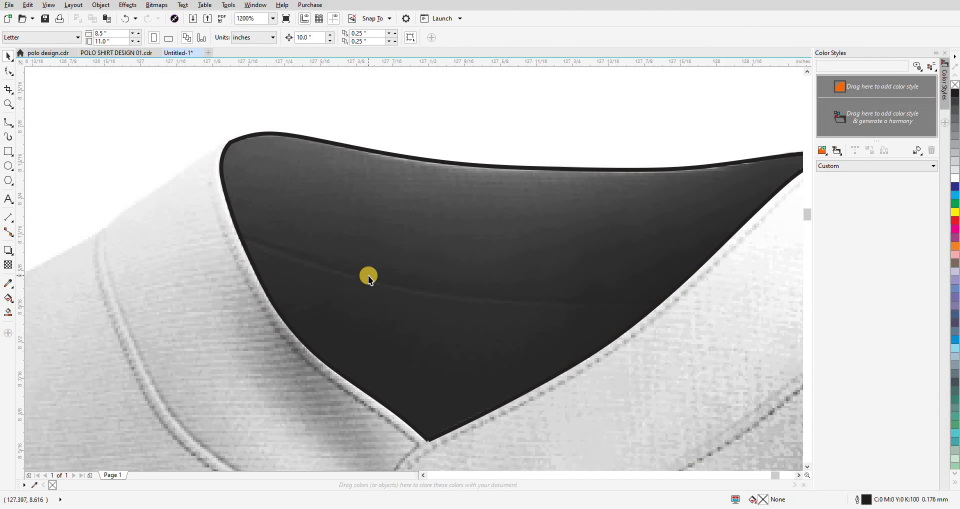
{"action": "key", "text": "F5"}
{"action": "left_click", "coordinate": [155, 213]}
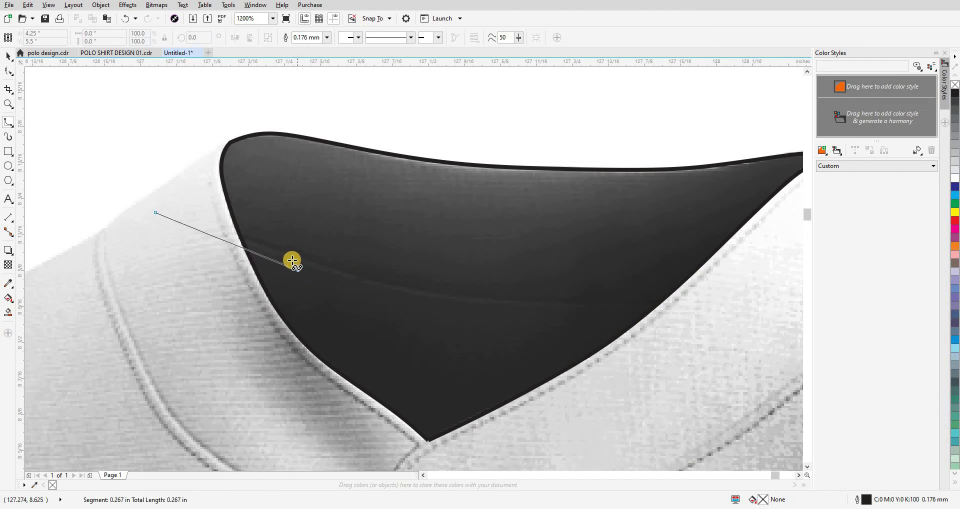
{"action": "double_click", "coordinate": [286, 255]}
{"action": "left_click", "coordinate": [446, 293]}
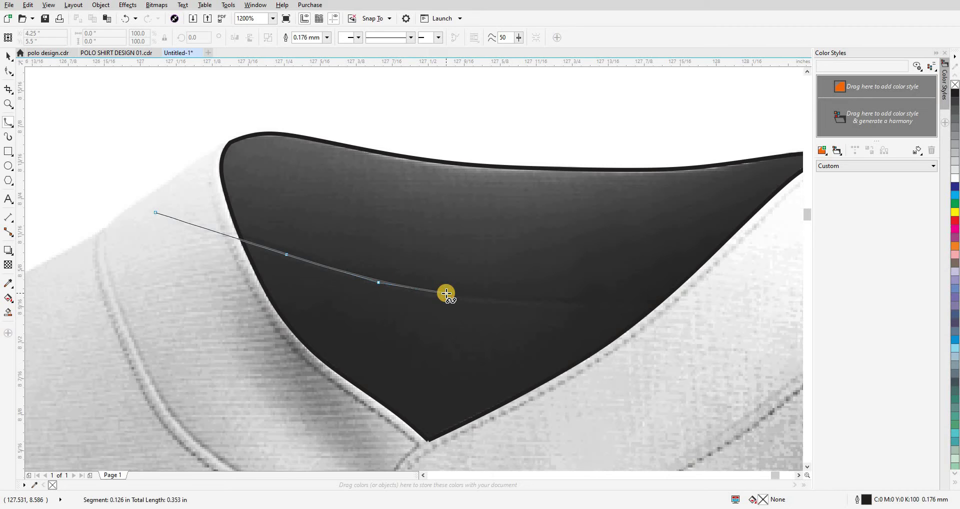
{"action": "left_click", "coordinate": [516, 298]}
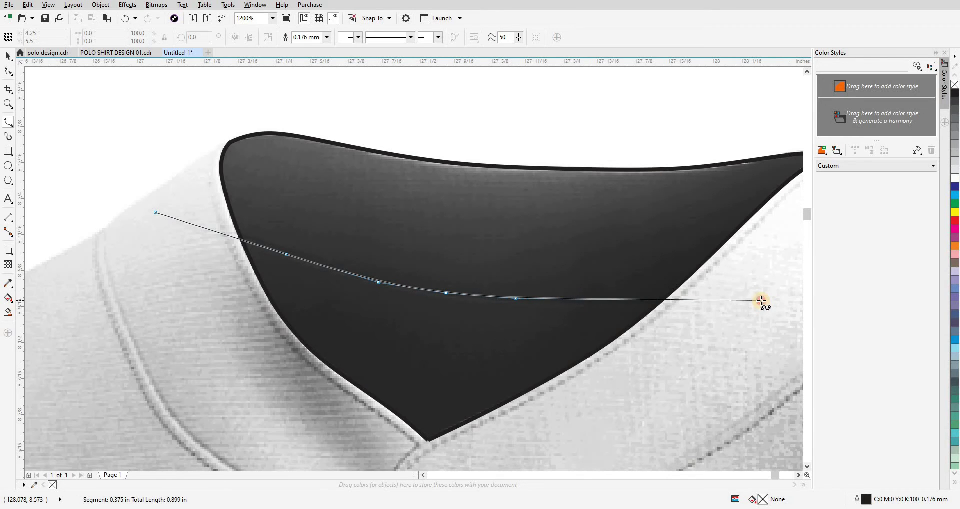
{"action": "scroll", "coordinate": [490, 313], "scroll_direction": "down", "scroll_amount": 2}
{"action": "left_click", "coordinate": [489, 312]}
{"action": "left_click", "coordinate": [529, 302]}
{"action": "left_click", "coordinate": [560, 252]}
{"action": "left_click", "coordinate": [325, 193]}
{"action": "left_click", "coordinate": [299, 210]}
{"action": "left_click", "coordinate": [298, 253]}
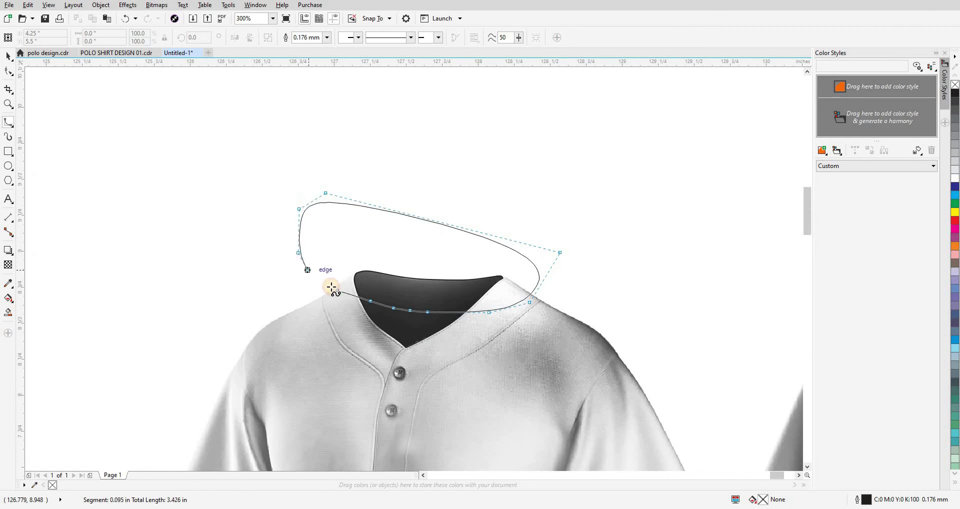
{"action": "left_click", "coordinate": [338, 289]}
{"action": "key", "text": "space"}
{"action": "scroll", "coordinate": [638, 263], "scroll_direction": "down", "scroll_amount": 2}
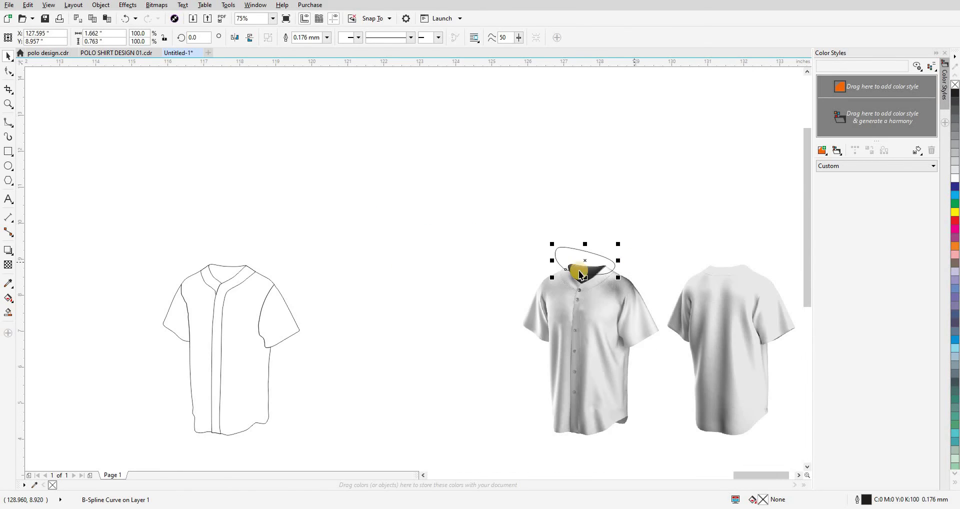
- Move the inner-neck seam curve 10 inches left and intersect it with the jersey body, discarding the source curve
{"action": "left_click_drag", "start_coordinate": [580, 274], "coordinate": [220, 274]}
{"action": "scroll", "coordinate": [216, 267], "scroll_direction": "up", "scroll_amount": 2}
{"action": "left_click", "coordinate": [254, 337], "text": "shift"}
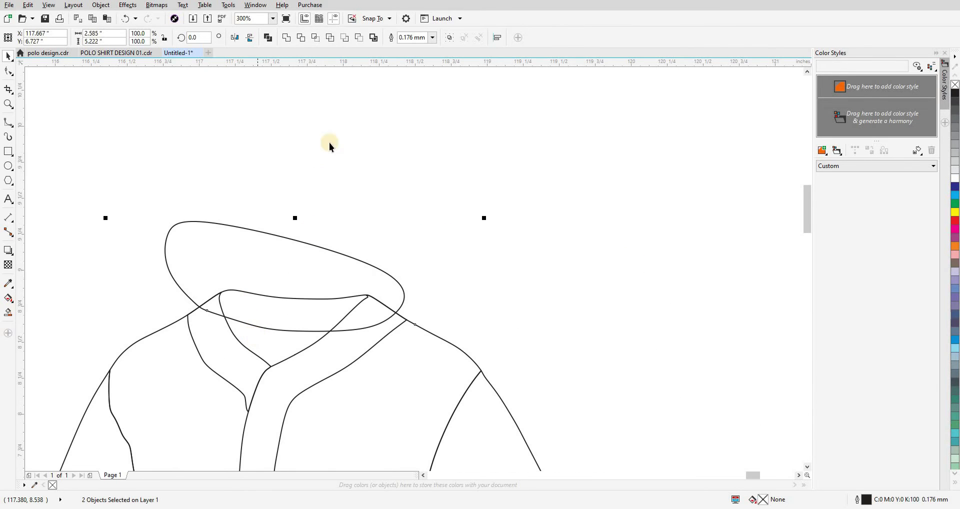
{"action": "left_click", "coordinate": [195, 257]}
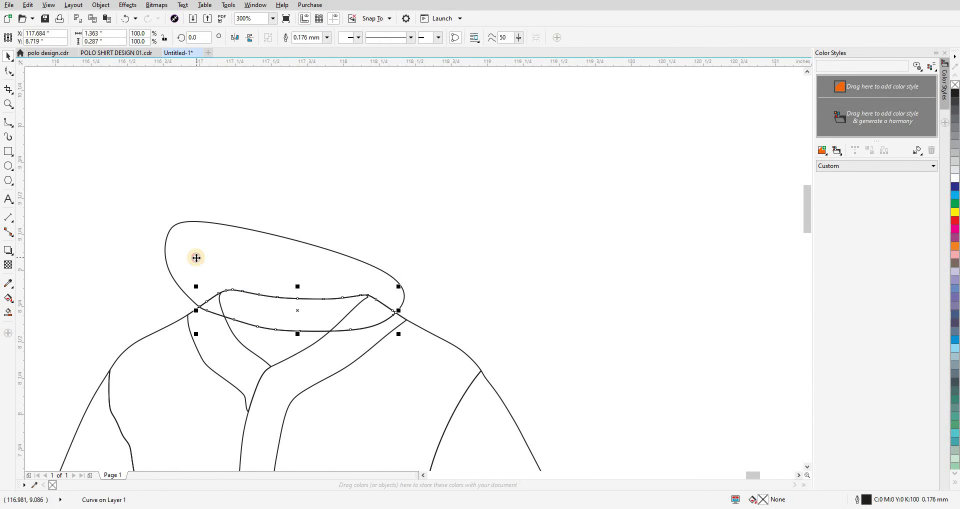
{"action": "key", "text": "Delete"}
- Trim the inner back-neck piece where it overlaps the left-hand collar piece
{"action": "scroll", "coordinate": [211, 253], "scroll_direction": "down", "scroll_amount": 1}
{"action": "scroll", "coordinate": [249, 278], "scroll_direction": "up", "scroll_amount": 2}
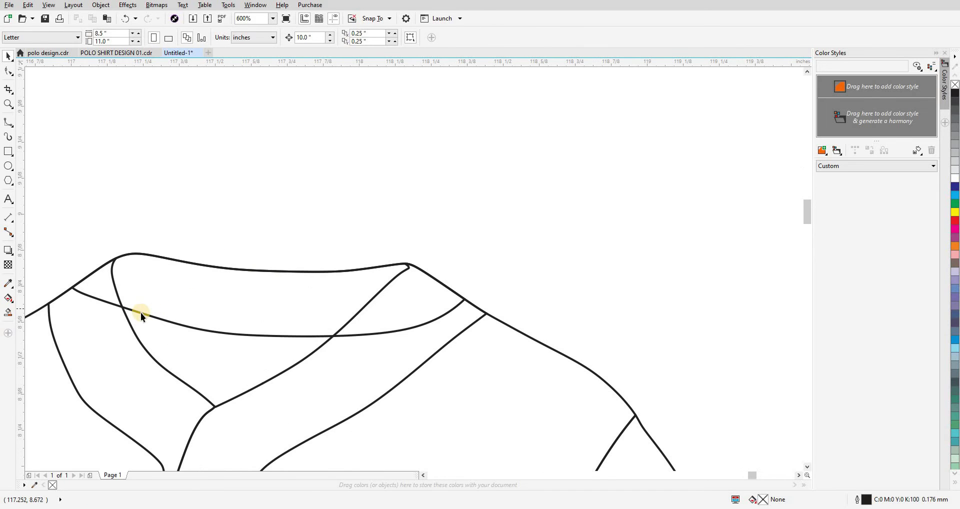
{"action": "left_click_drag", "start_coordinate": [141, 313], "coordinate": [203, 183]}
{"action": "key", "text": "ctrl+z"}
{"action": "left_click", "coordinate": [167, 208]}
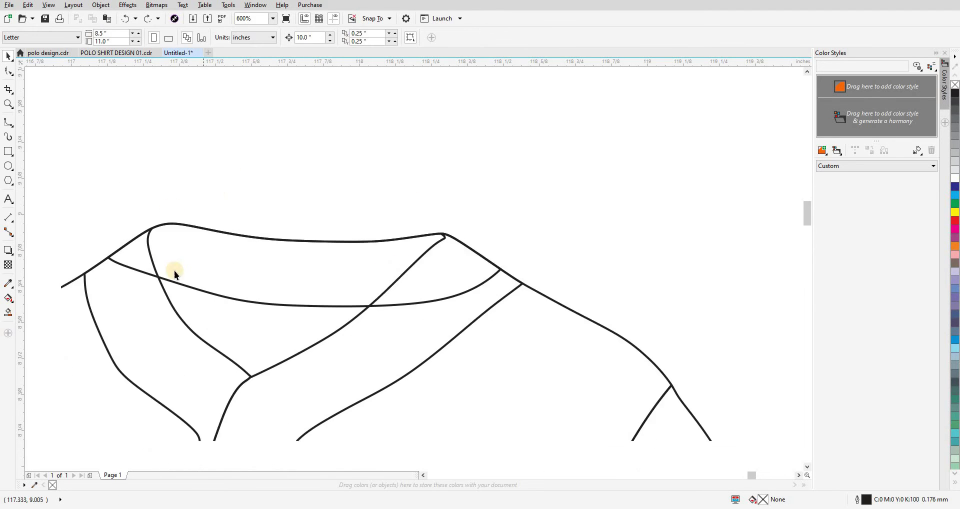
{"action": "left_click_drag", "start_coordinate": [174, 271], "coordinate": [201, 253]}
{"action": "left_click", "coordinate": [201, 253]}
{"action": "key", "text": "t"}
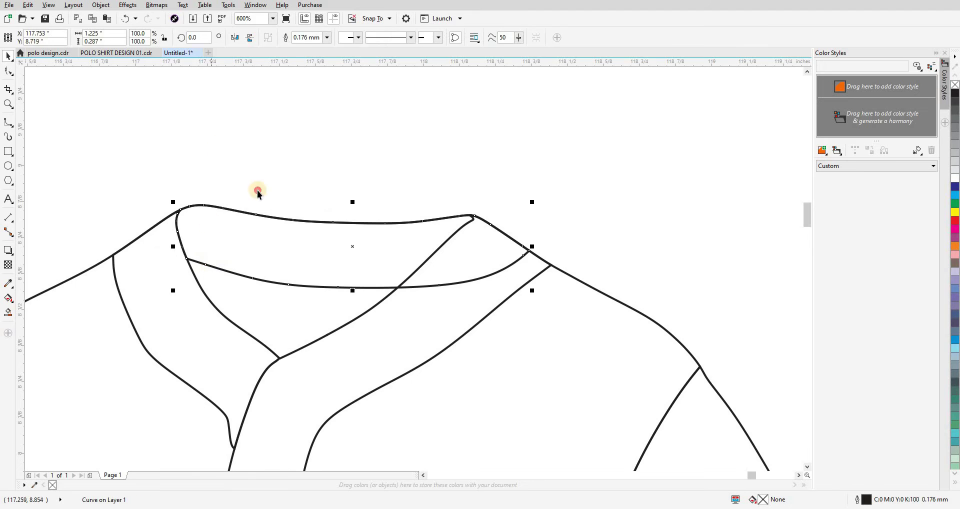
{"action": "left_click", "coordinate": [257, 190]}
- Trim the inner back-neck piece where it overlaps the right-hand collar and placket piece
{"action": "left_click", "coordinate": [393, 290]}
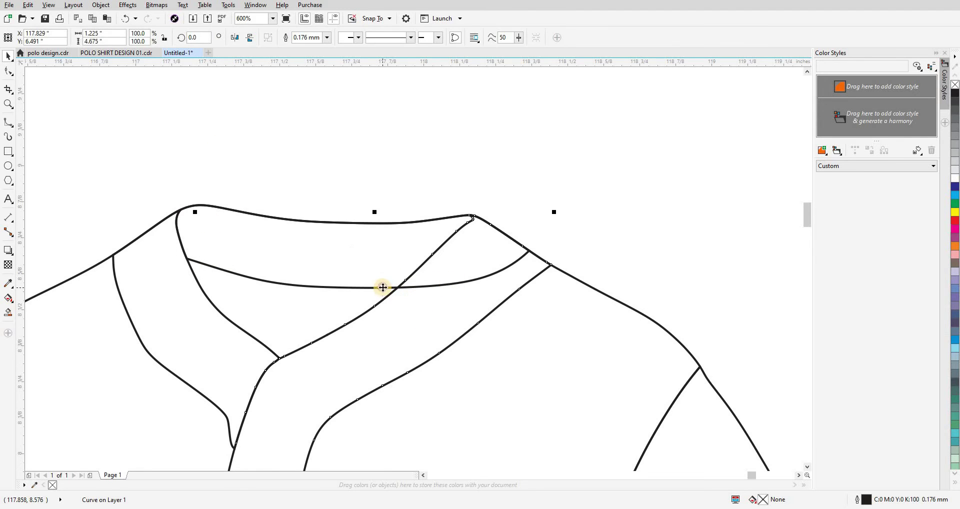
{"action": "left_click", "coordinate": [368, 250], "text": "shift"}
{"action": "key", "text": "t"}
{"action": "key", "text": "Escape"}
{"action": "left_click", "coordinate": [352, 263]}
{"action": "scroll", "coordinate": [347, 265], "scroll_direction": "down", "scroll_amount": 1}
{"action": "left_click_drag", "start_coordinate": [347, 265], "coordinate": [379, 185]}
{"action": "key", "text": "ctrl+z"}
{"action": "key", "text": "Escape"}
{"action": "scroll", "coordinate": [356, 289], "scroll_direction": "down", "scroll_amount": 2}
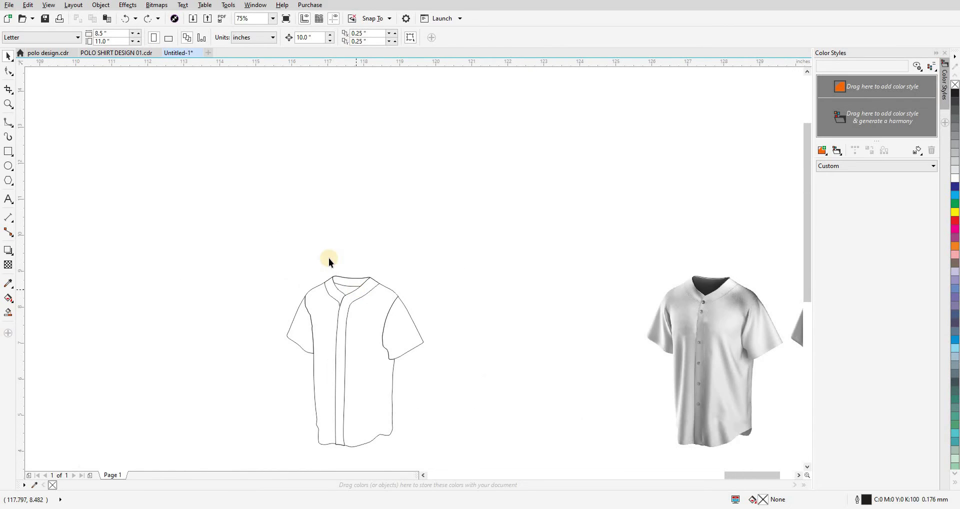
- Select the whole jersey outline and move it 10 inches right onto the front view mockup
{"action": "scroll", "coordinate": [328, 258], "scroll_direction": "down", "scroll_amount": 1}
{"action": "left_click_drag", "start_coordinate": [277, 247], "coordinate": [370, 336]}
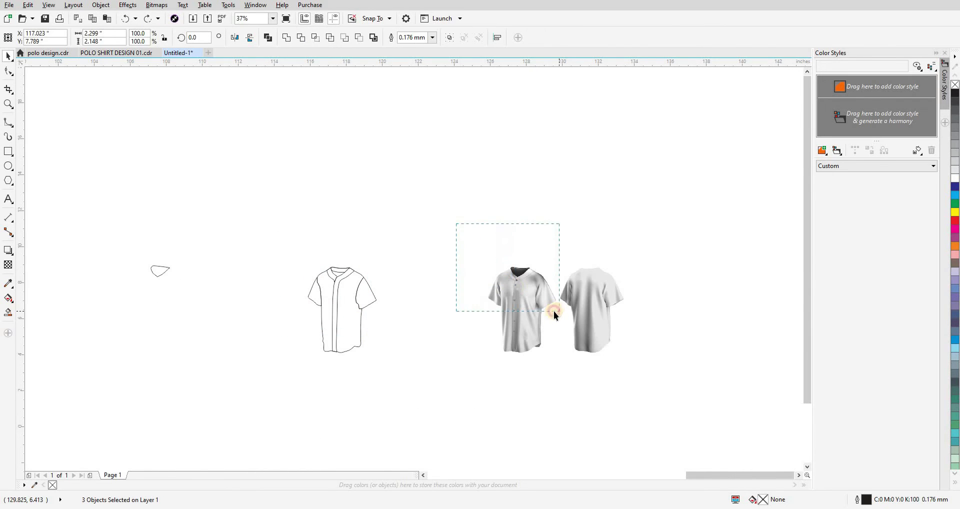
{"action": "left_click_drag", "start_coordinate": [554, 311], "coordinate": [554, 311]}
{"action": "key", "text": "ctrl+z"}
{"action": "key", "text": "ctrl+shift+z"}
{"action": "left_click_drag", "start_coordinate": [407, 379], "coordinate": [278, 220]}
{"action": "left_click_drag", "start_coordinate": [335, 285], "coordinate": [514, 285]}
{"action": "scroll", "coordinate": [528, 277], "scroll_direction": "up", "scroll_amount": 2}
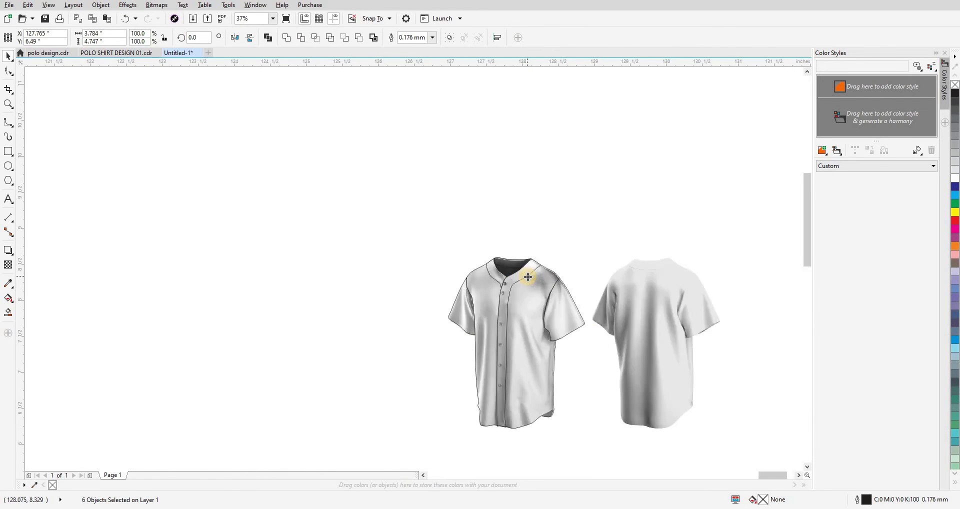
- Check the outline's fit against the mockup's collar, placket and sleeves, and move it back 10 inches left
{"action": "scroll", "coordinate": [528, 277], "scroll_direction": "up", "scroll_amount": 4}
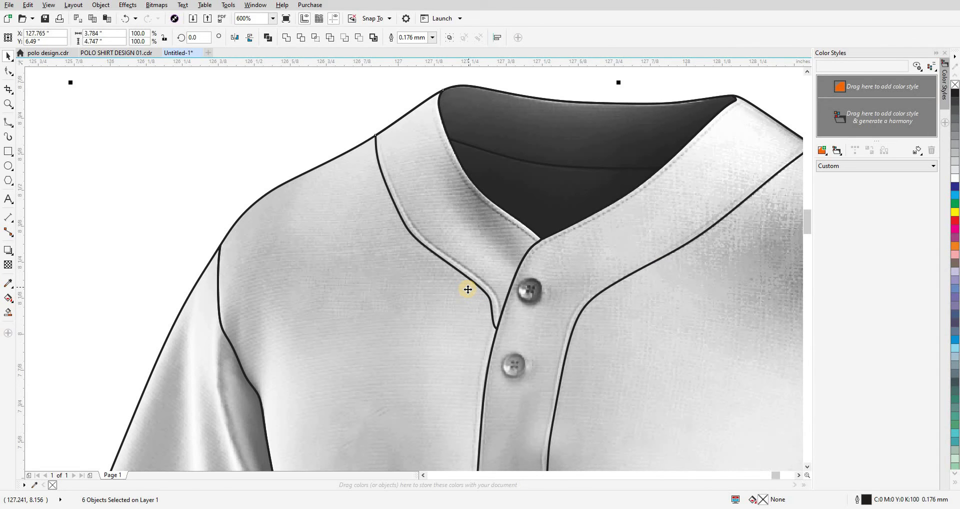
{"action": "scroll", "coordinate": [469, 279], "scroll_direction": "down", "scroll_amount": 3}
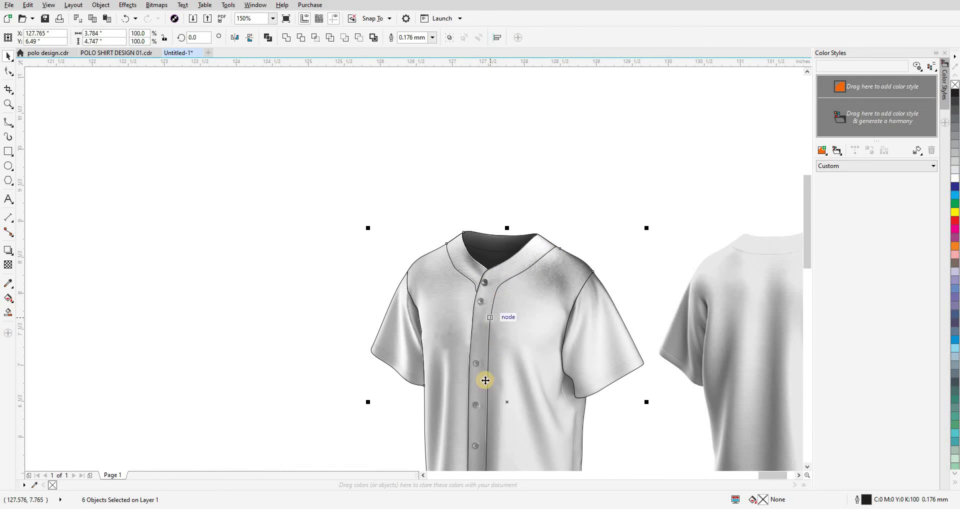
{"action": "left_click_drag", "start_coordinate": [493, 370], "coordinate": [512, 235]}
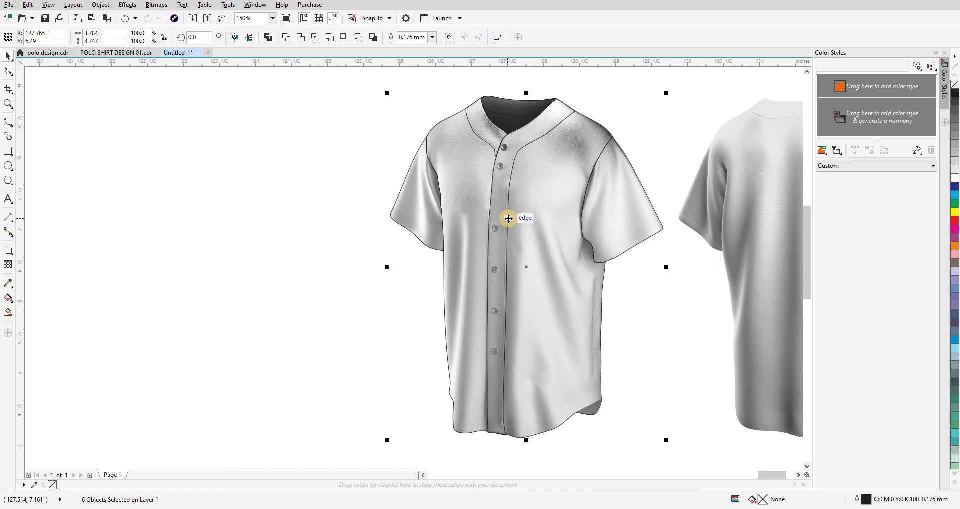
{"action": "left_click_drag", "start_coordinate": [511, 212], "coordinate": [512, 251]}
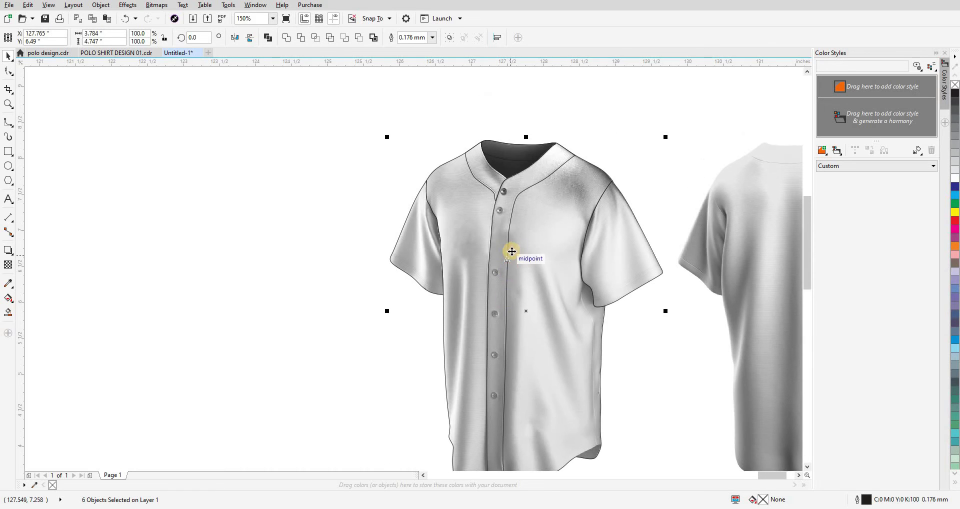
{"action": "scroll", "coordinate": [515, 249], "scroll_direction": "down", "scroll_amount": 2}
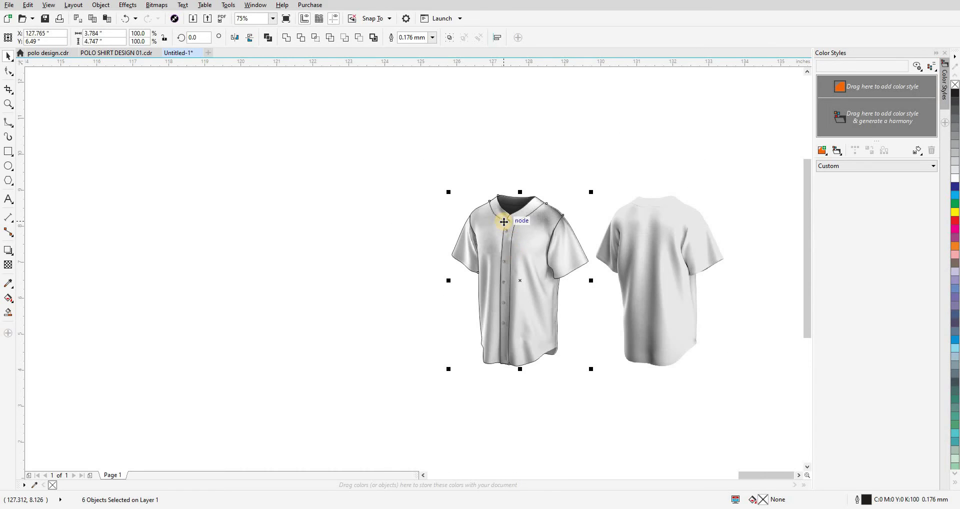
{"action": "key", "text": "Left"}
{"action": "left_click", "coordinate": [342, 225]}
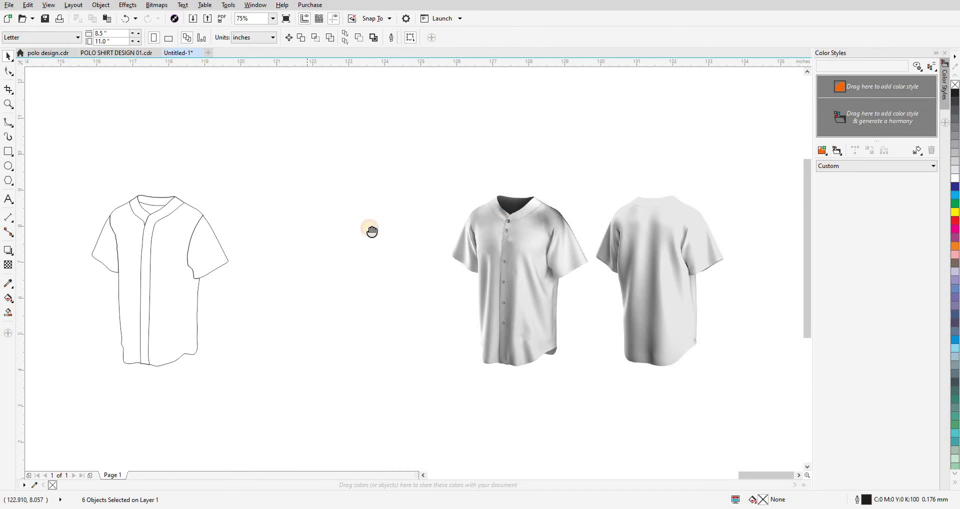
- Move the right-hand collar and placket piece 10 inches right onto the front view mockup
{"action": "left_click_drag", "start_coordinate": [371, 232], "coordinate": [447, 218]}
{"action": "left_click", "coordinate": [226, 228]}
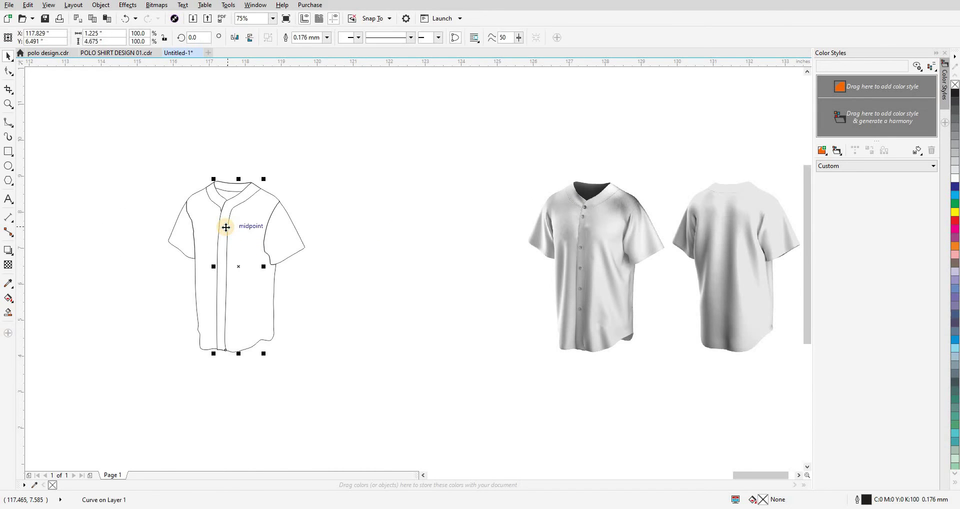
{"action": "key", "text": "Right"}
{"action": "scroll", "coordinate": [597, 197], "scroll_direction": "up", "scroll_amount": 3}
{"action": "left_click_drag", "start_coordinate": [664, 222], "coordinate": [615, 222]}
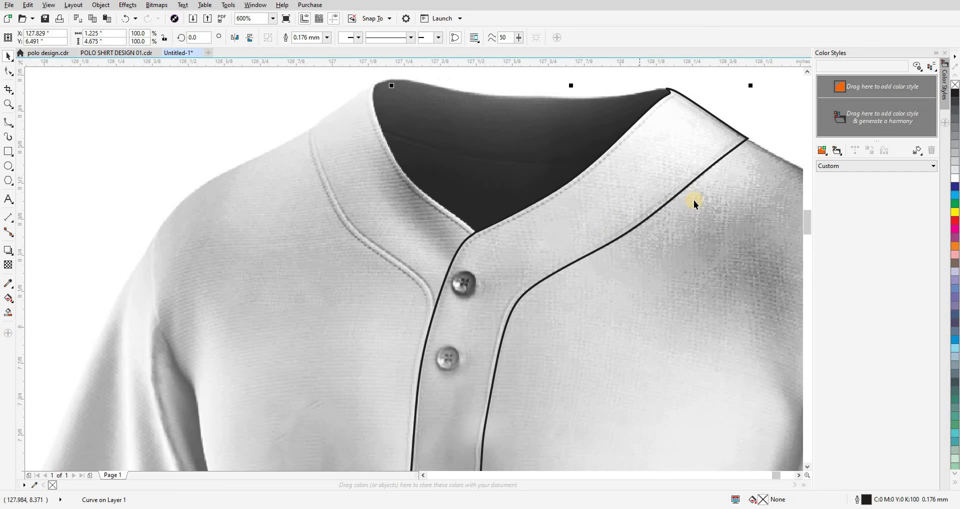
- Add a one-step outside contour with a 0.05-inch offset to the right-hand collar and placket piece
{"action": "key", "text": "ctrl+F9"}
{"action": "left_click_drag", "start_coordinate": [681, 192], "coordinate": [704, 208]}
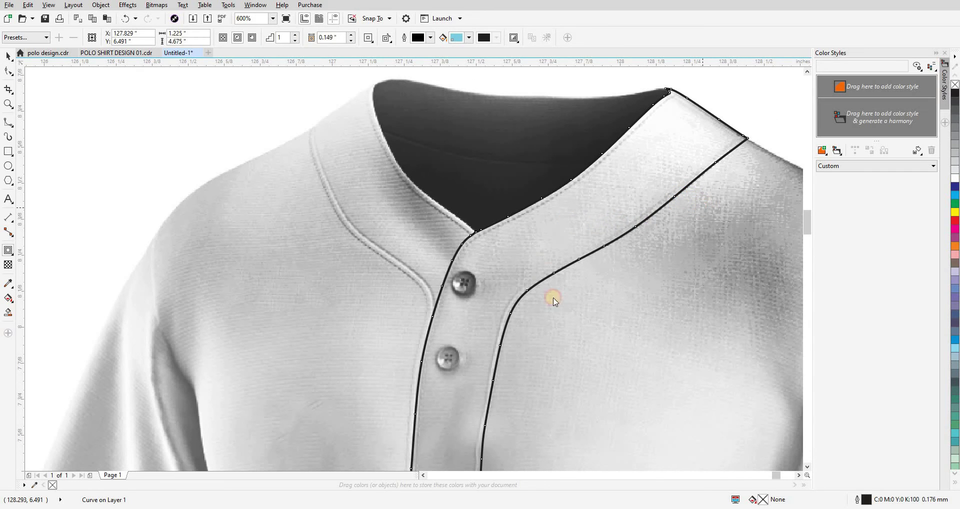
{"action": "left_click", "coordinate": [519, 282]}
{"action": "scroll", "coordinate": [519, 295], "scroll_direction": "down", "scroll_amount": 4}
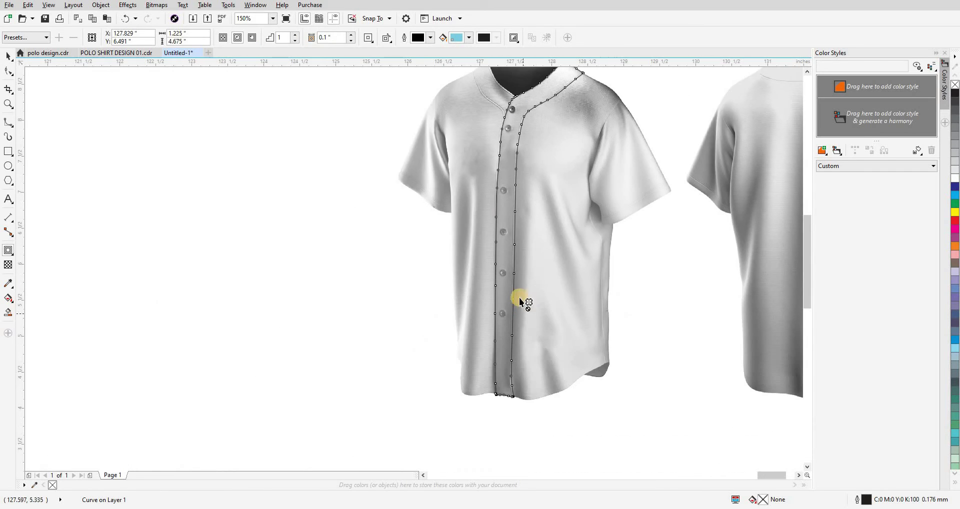
{"action": "left_click_drag", "start_coordinate": [512, 288], "coordinate": [491, 294]}
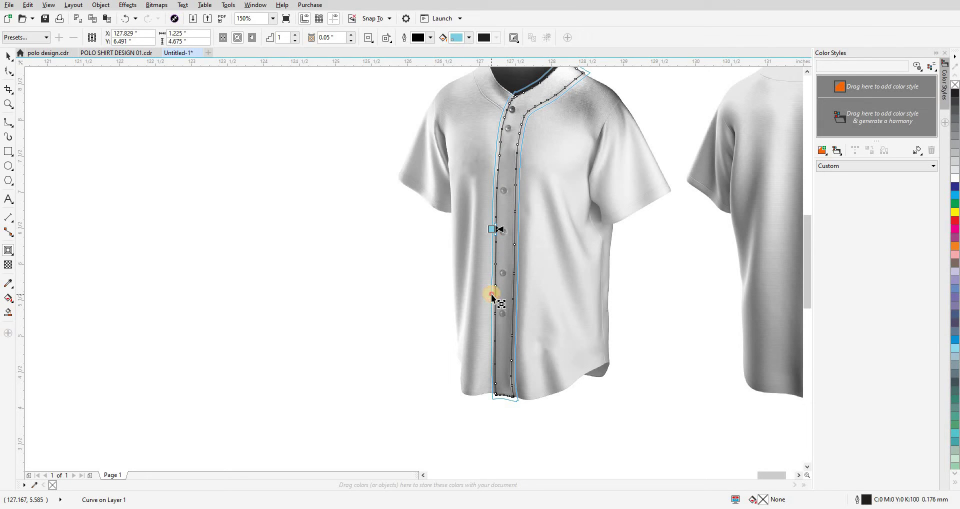
{"action": "scroll", "coordinate": [535, 123], "scroll_direction": "up", "scroll_amount": 4}
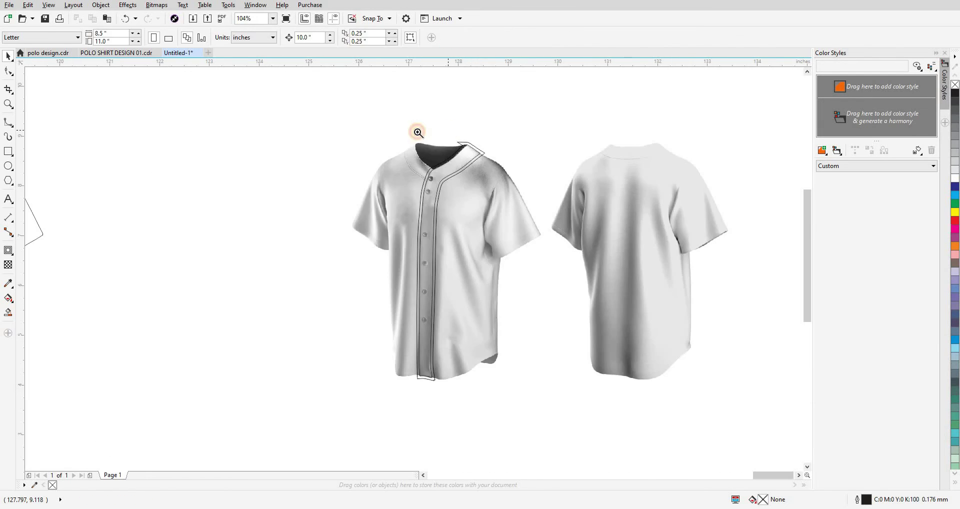
- Separate the contour from the placket piece and move both curves 10 inches left into the jersey outline
{"action": "key", "text": "F2"}
{"action": "left_click_drag", "start_coordinate": [417, 132], "coordinate": [528, 230]}
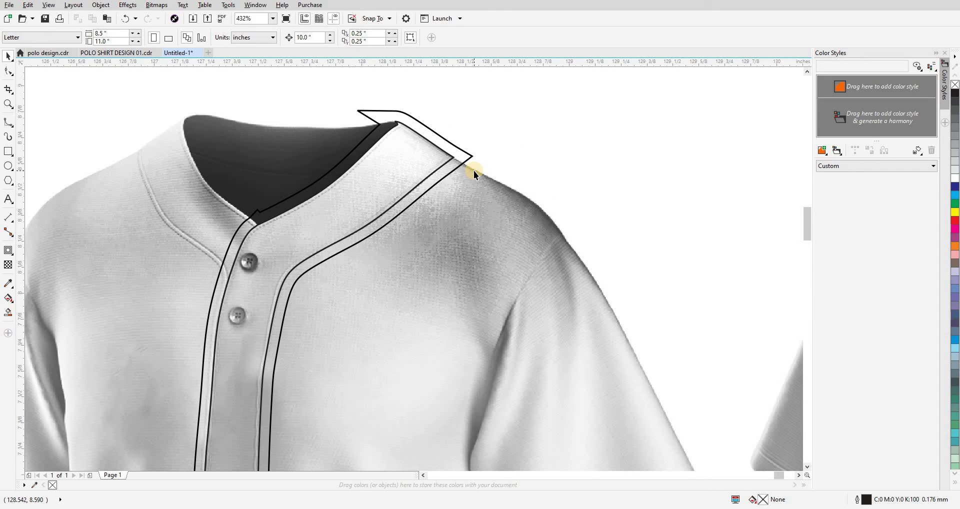
{"action": "scroll", "coordinate": [665, 173], "scroll_direction": "down", "scroll_amount": 5}
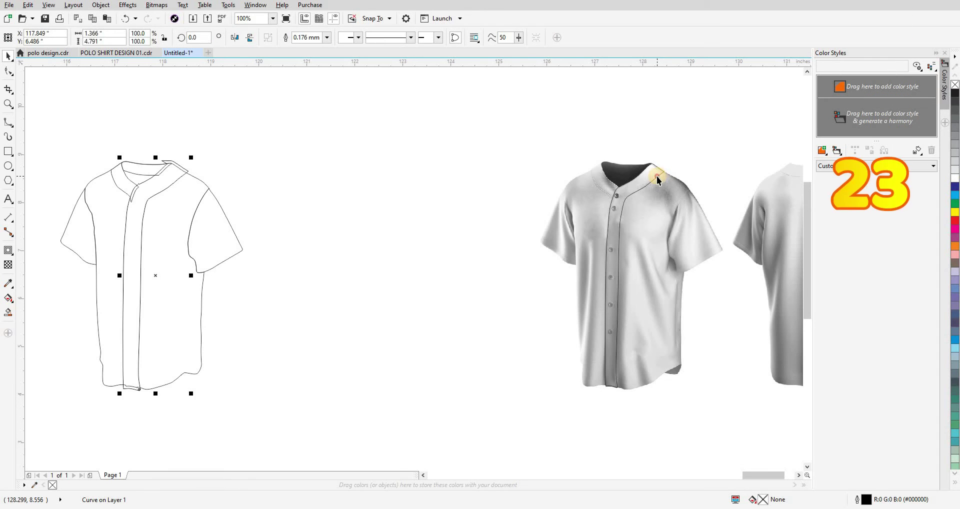
{"action": "left_click", "coordinate": [380, 222]}
- Smart-fill the strip between the placket's right-hand edge and the contour with crimson and no outline
{"action": "scroll", "coordinate": [189, 180], "scroll_direction": "up", "scroll_amount": 1}
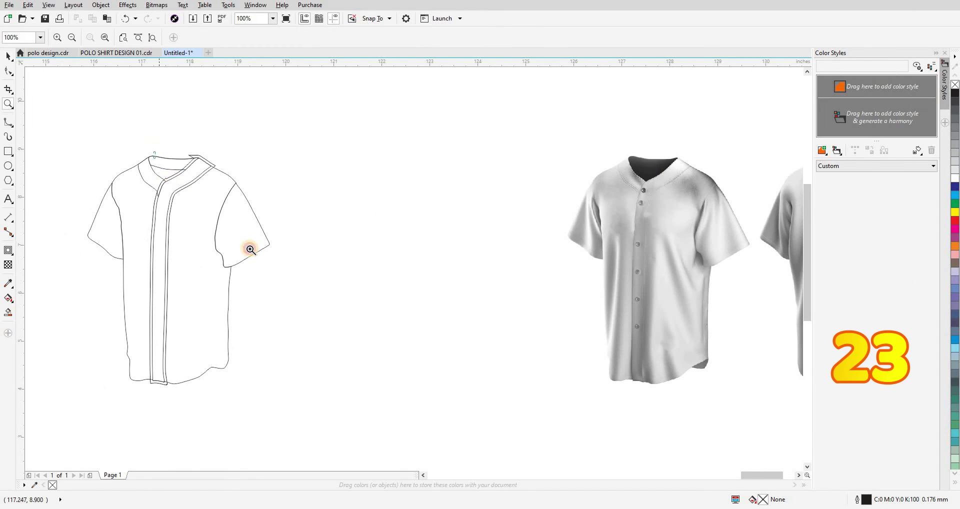
{"action": "scroll", "coordinate": [270, 238], "scroll_direction": "up", "scroll_amount": 5}
{"action": "left_click", "coordinate": [307, 225]}
{"action": "scroll", "coordinate": [350, 197], "scroll_direction": "down", "scroll_amount": 5}
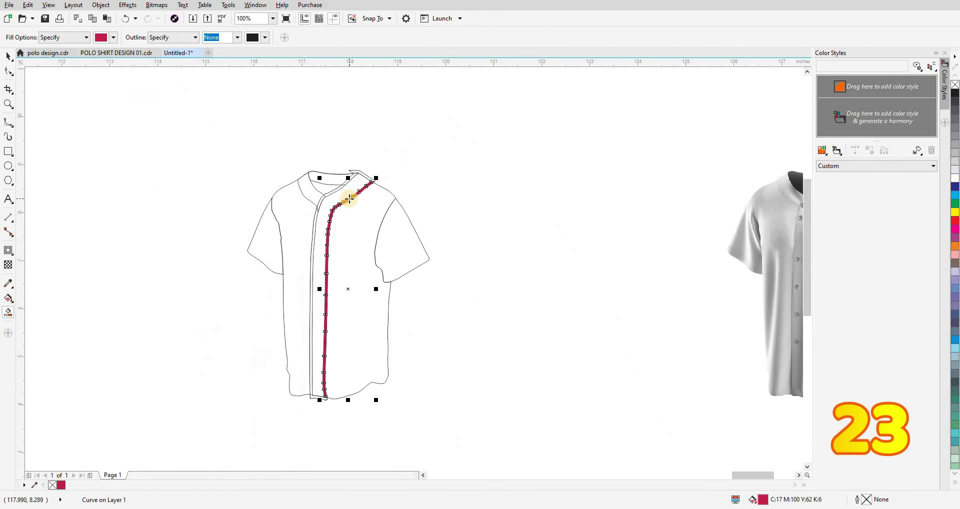
- Delete the leftover contour curve around the placket and right-hand collar, keeping the crimson strip
{"action": "left_click", "coordinate": [319, 403]}
{"action": "scroll", "coordinate": [322, 400], "scroll_direction": "up", "scroll_amount": 7}
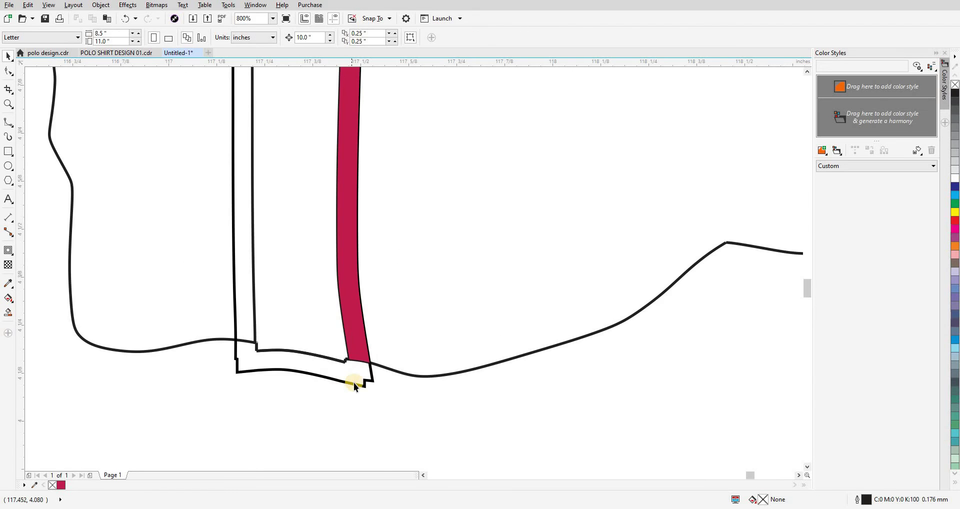
{"action": "scroll", "coordinate": [342, 378], "scroll_direction": "down", "scroll_amount": 7}
{"action": "scroll", "coordinate": [395, 165], "scroll_direction": "up", "scroll_amount": 5}
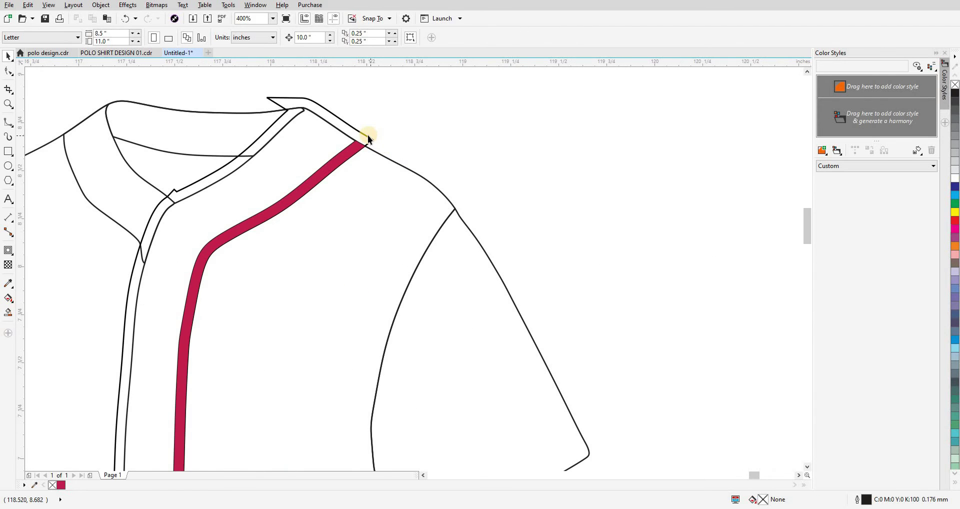
{"action": "left_click", "coordinate": [368, 135]}
{"action": "scroll", "coordinate": [367, 135], "scroll_direction": "down", "scroll_amount": 5}
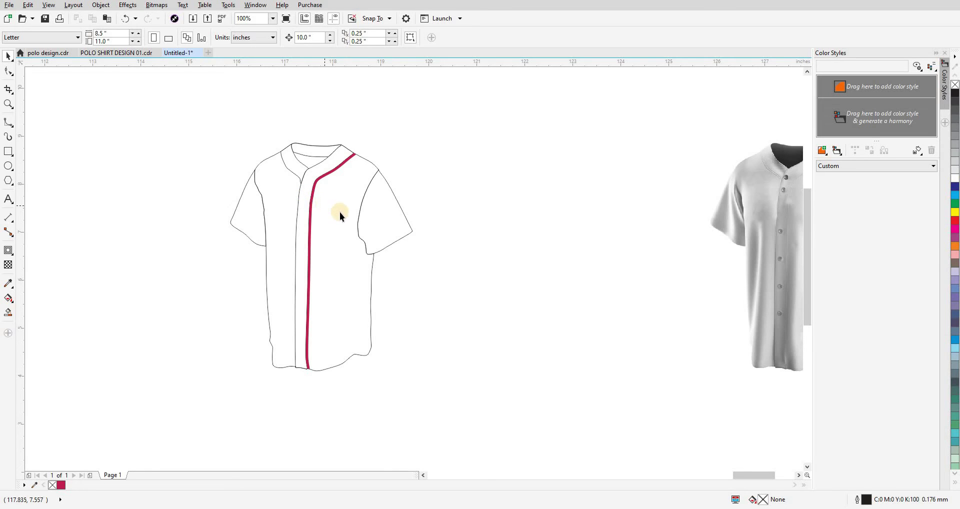
{"action": "left_click_drag", "start_coordinate": [507, 252], "coordinate": [452, 257]}
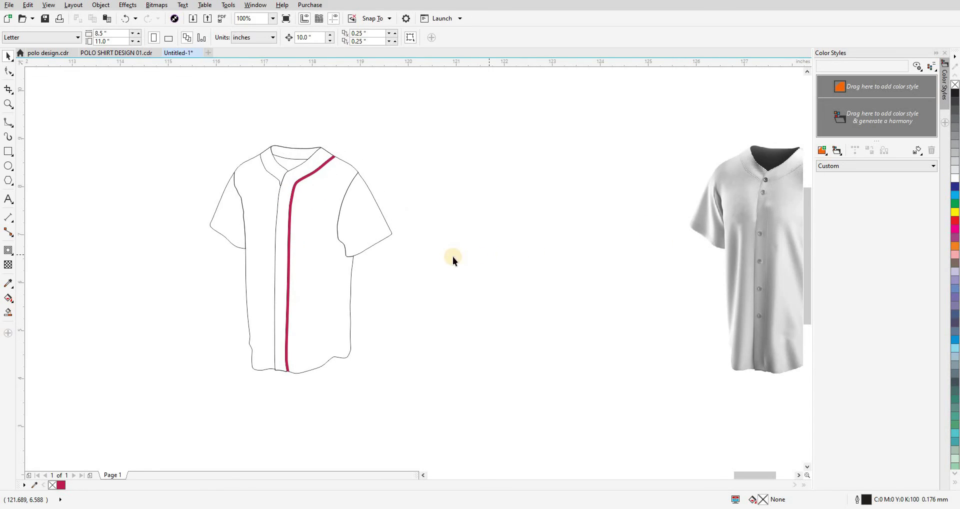
- Move the right-hand collar and placket piece and the left-hand collar piece 10 inches right onto the mockup's front view
{"action": "left_click", "coordinate": [253, 214]}
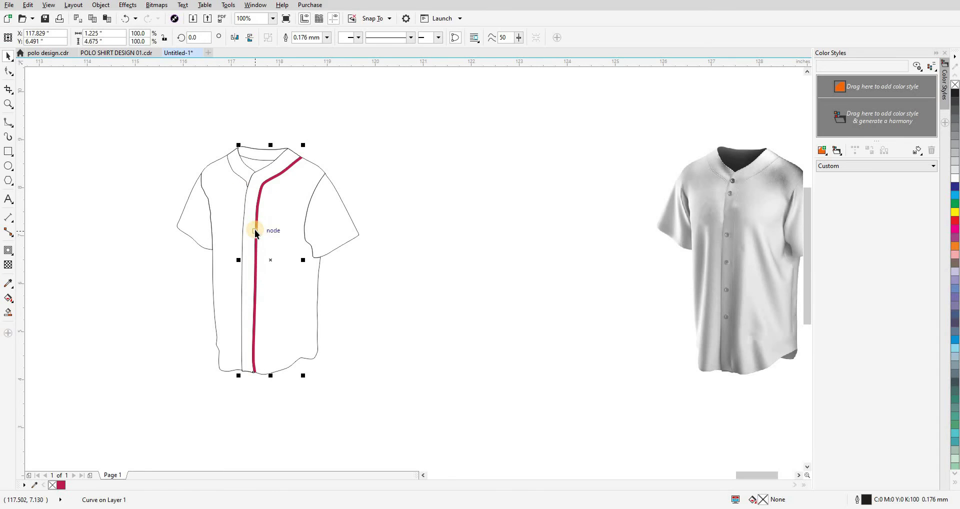
{"action": "key", "text": "Right"}
{"action": "left_click", "coordinate": [238, 170]}
{"action": "key", "text": "Right"}
{"action": "left_click_drag", "start_coordinate": [466, 264], "coordinate": [462, 262]}
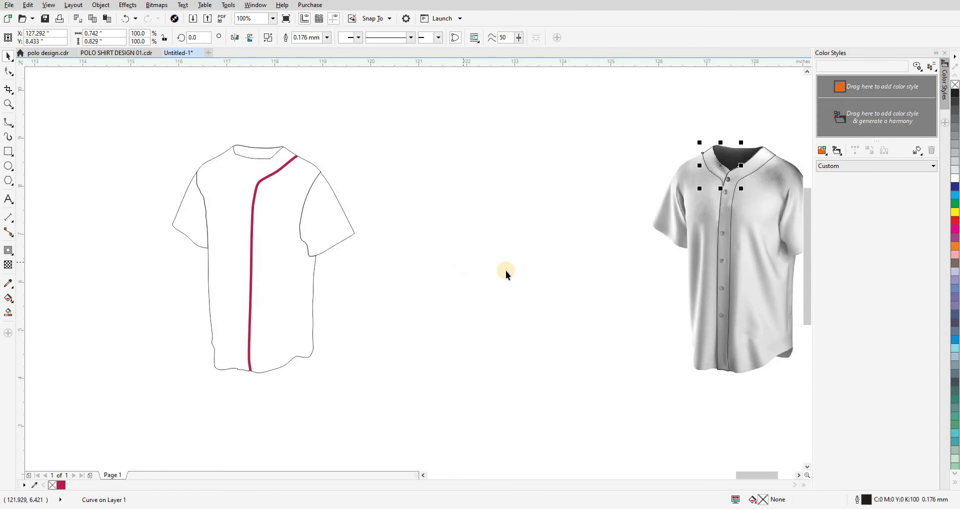
- Select both collar pieces together and move them 10 inches down, clear of the mockup photo
{"action": "left_click", "coordinate": [716, 142]}
{"action": "key", "text": "z"}
{"action": "left_click_drag", "start_coordinate": [717, 142], "coordinate": [743, 216]}
{"action": "key", "text": "space"}
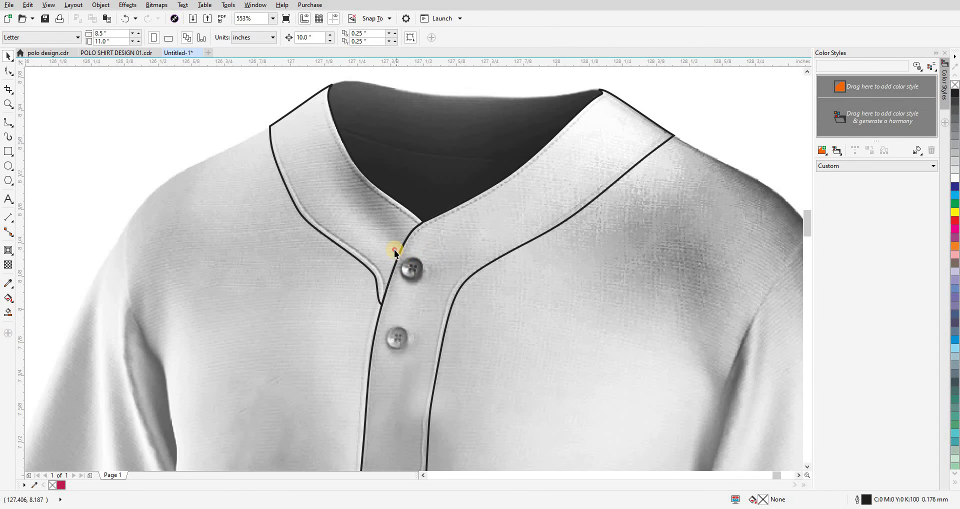
{"action": "left_click", "coordinate": [394, 250]}
{"action": "scroll", "coordinate": [440, 280], "scroll_direction": "down", "scroll_amount": 8}
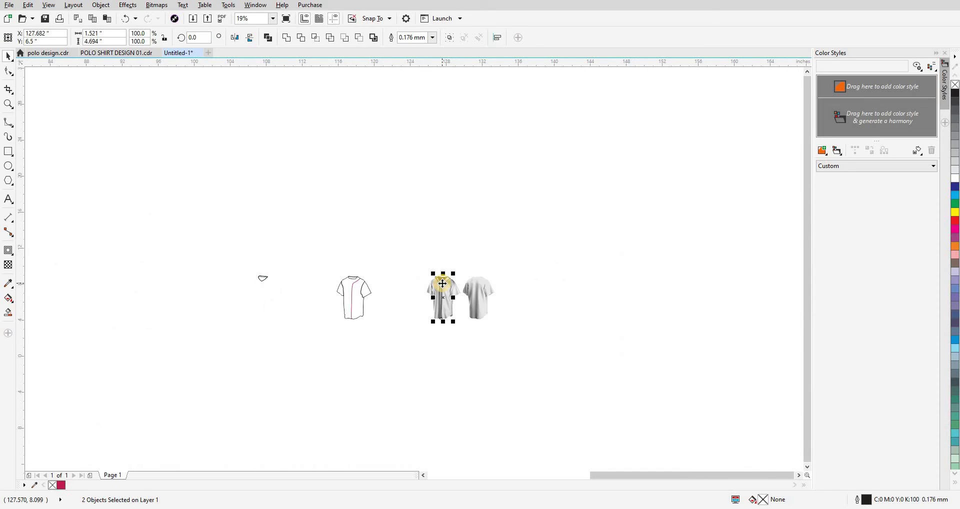
{"action": "key", "text": "Left"}
{"action": "key", "text": "Right"}
{"action": "key", "text": "Down"}
{"action": "left_click_drag", "start_coordinate": [447, 362], "coordinate": [453, 300]}
- Weld the two collar pieces into one curve and move it 10 inches back up onto the mockup
{"action": "key", "text": "z"}
{"action": "scroll", "coordinate": [458, 329], "scroll_direction": "up", "scroll_amount": 5}
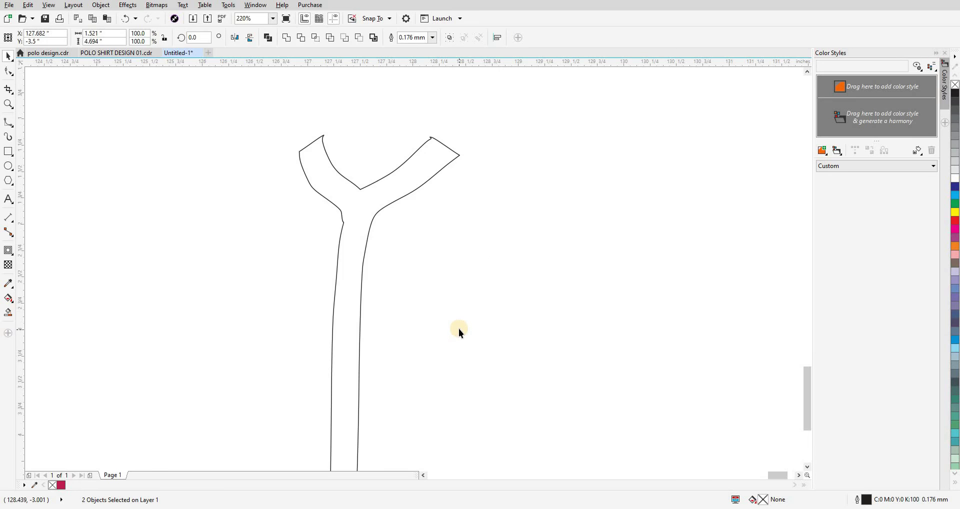
{"action": "key", "text": "ctrl+l"}
{"action": "scroll", "coordinate": [458, 329], "scroll_direction": "down", "scroll_amount": 3}
{"action": "scroll", "coordinate": [458, 328], "scroll_direction": "down", "scroll_amount": 1}
{"action": "key", "text": "shift+Up"}
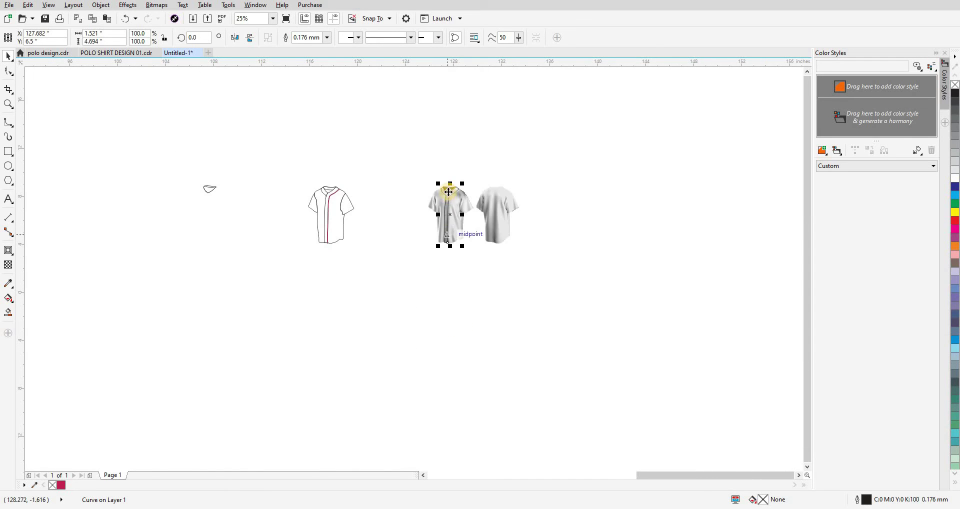
- Add a one-step outside contour with a 0.05-inch offset to the welded collar and placket curve
{"action": "scroll", "coordinate": [422, 209], "scroll_direction": "up", "scroll_amount": 4}
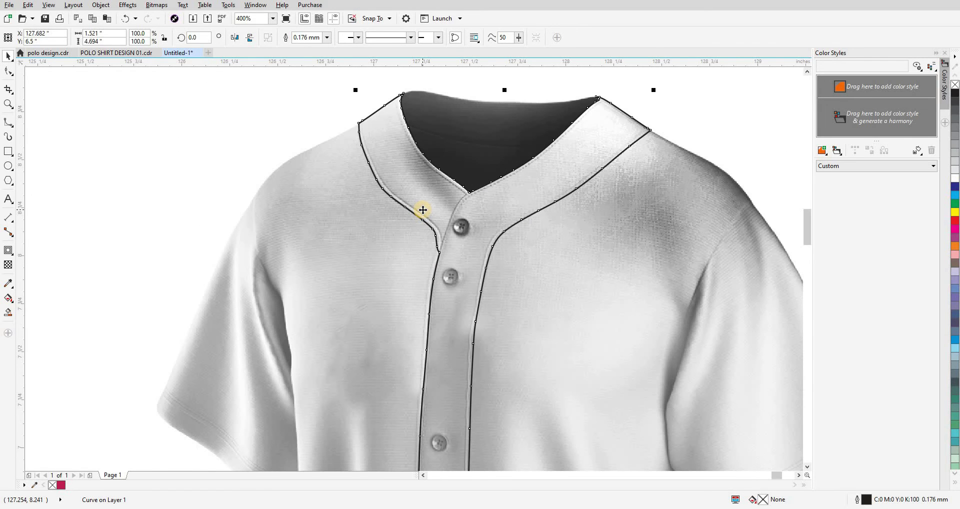
{"action": "key", "text": "ctrl+F9"}
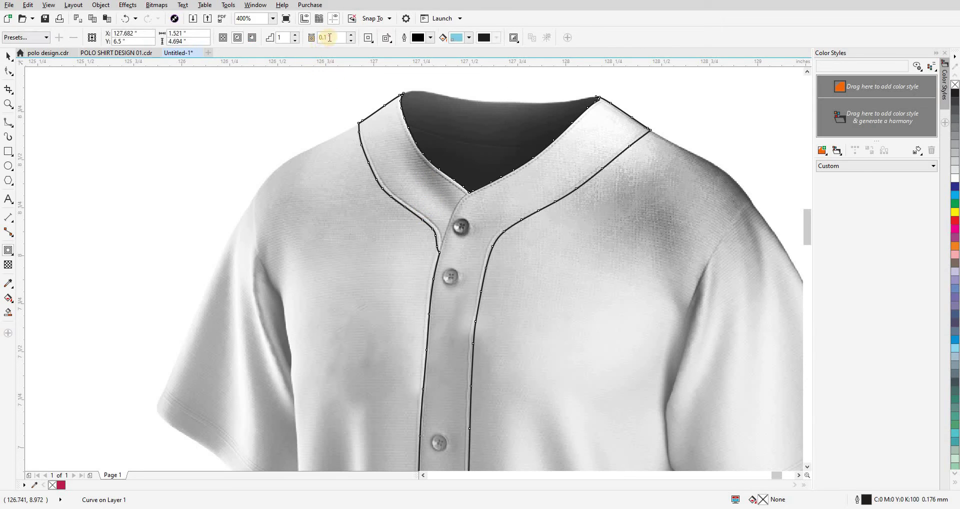
{"action": "key", "text": "BackSpace"}
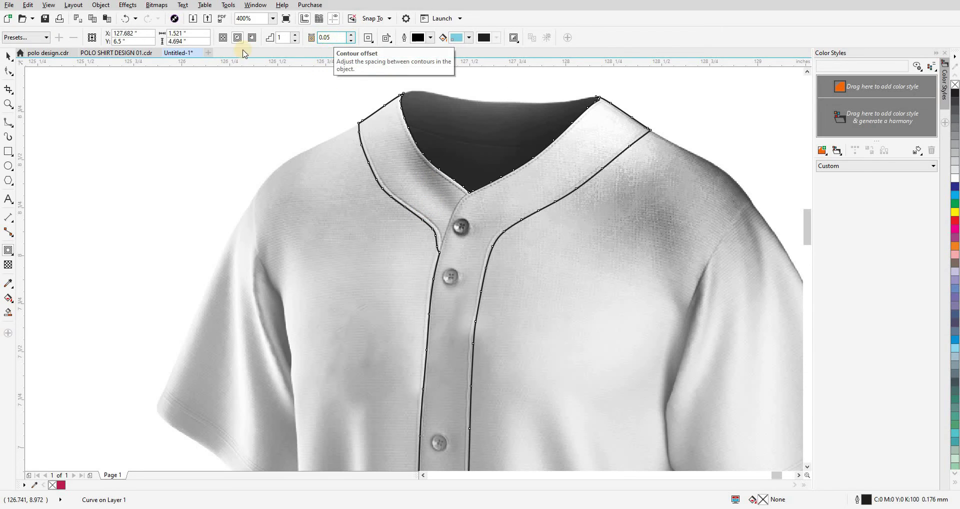
{"action": "left_click", "coordinate": [252, 38]}
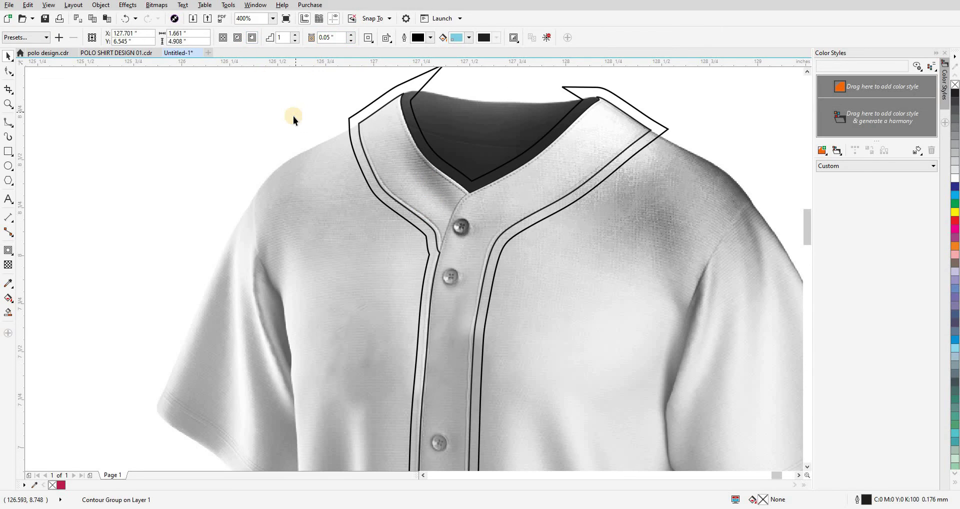
- Separate the contour from the welded collar piece and move both curves 10 inches down, below the mockup photo
{"action": "key", "text": "space"}
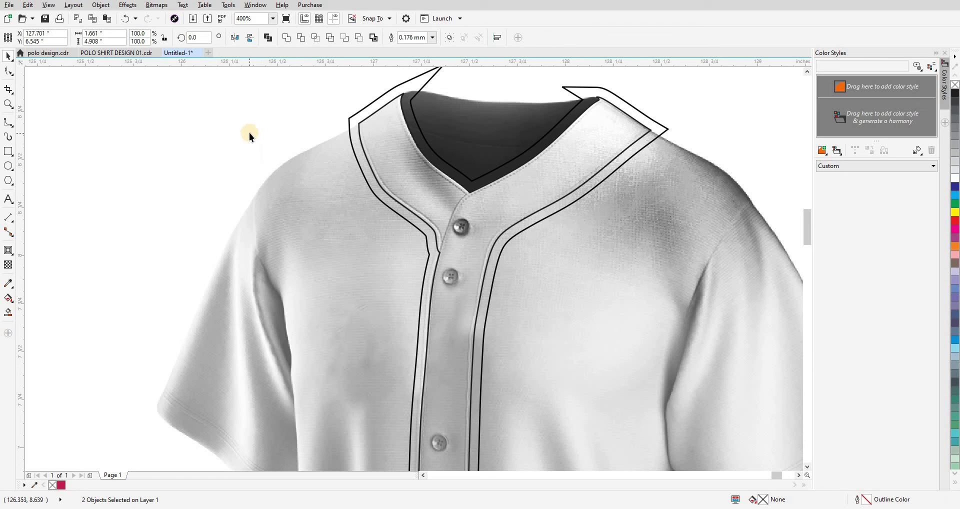
{"action": "left_click", "coordinate": [449, 106]}
{"action": "scroll", "coordinate": [449, 106], "scroll_direction": "down", "scroll_amount": 2}
{"action": "left_click", "coordinate": [438, 95]}
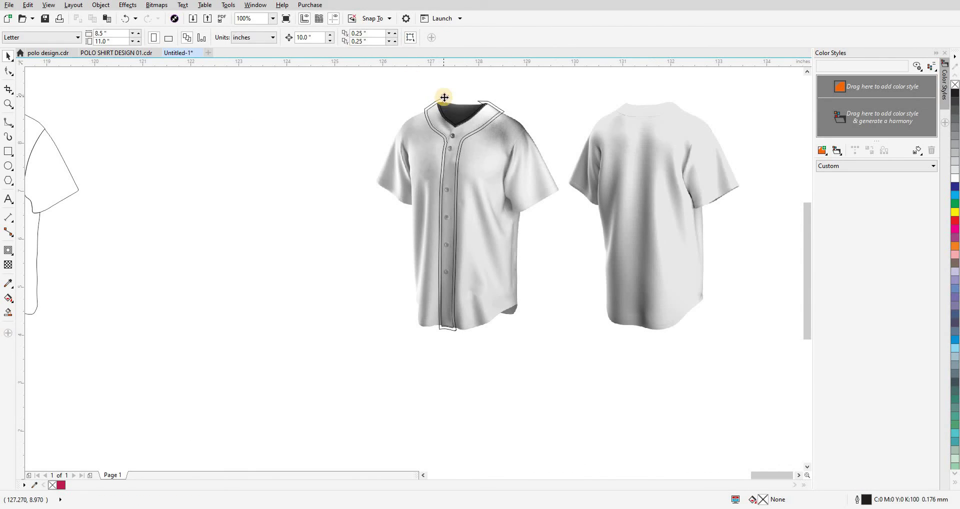
{"action": "left_click", "coordinate": [428, 113]}
{"action": "scroll", "coordinate": [429, 116], "scroll_direction": "down", "scroll_amount": 4}
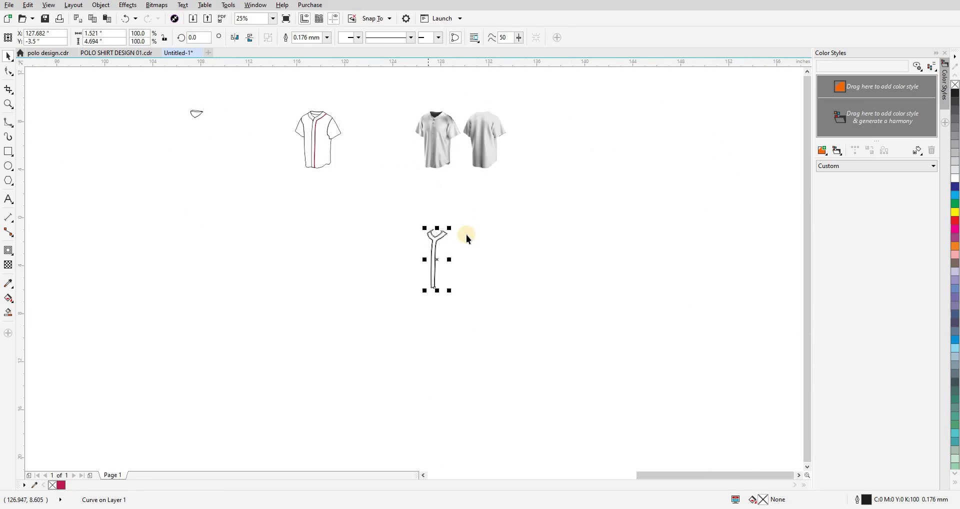
{"action": "key", "text": "Escape"}
{"action": "scroll", "coordinate": [433, 277], "scroll_direction": "up", "scroll_amount": 8}
{"action": "key", "text": "s"}
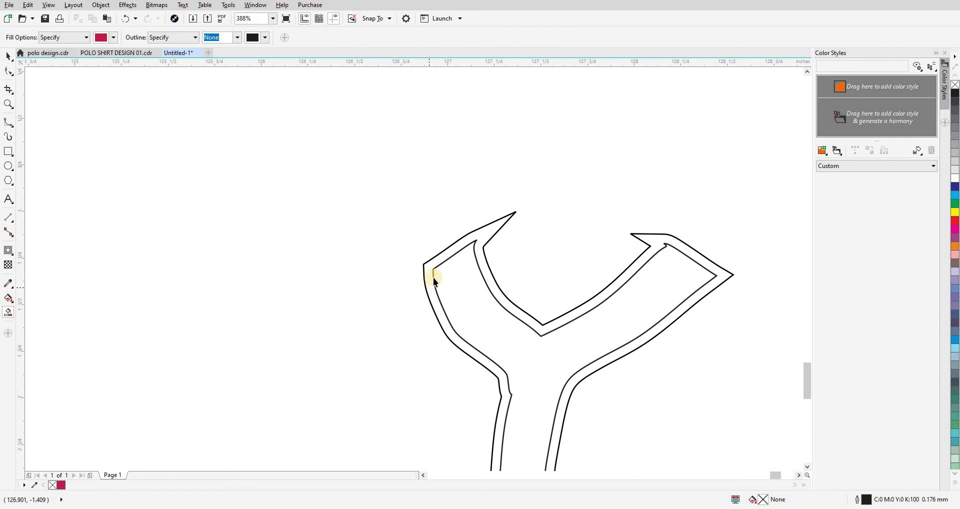
{"action": "key", "text": "space"}
{"action": "scroll", "coordinate": [433, 276], "scroll_direction": "up", "scroll_amount": 4}
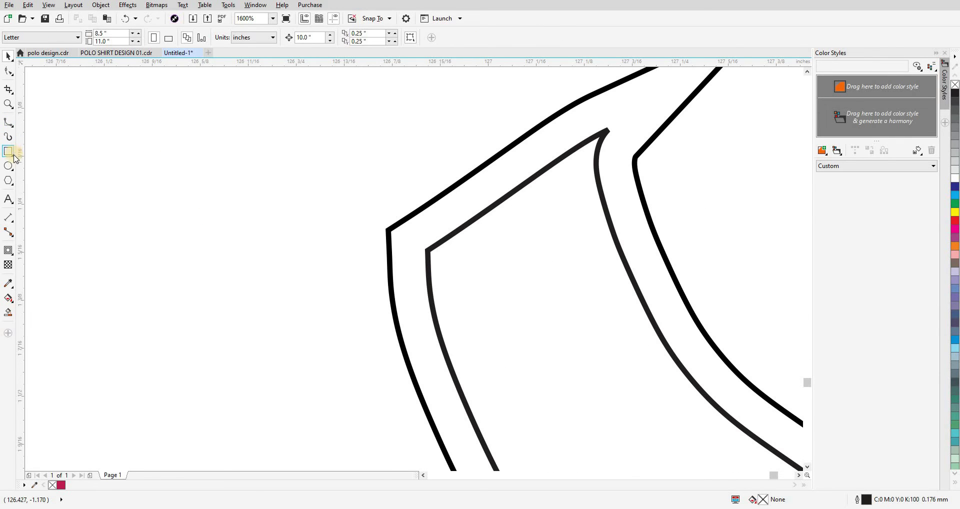
{"action": "scroll", "coordinate": [229, 188], "scroll_direction": "down", "scroll_amount": 12}
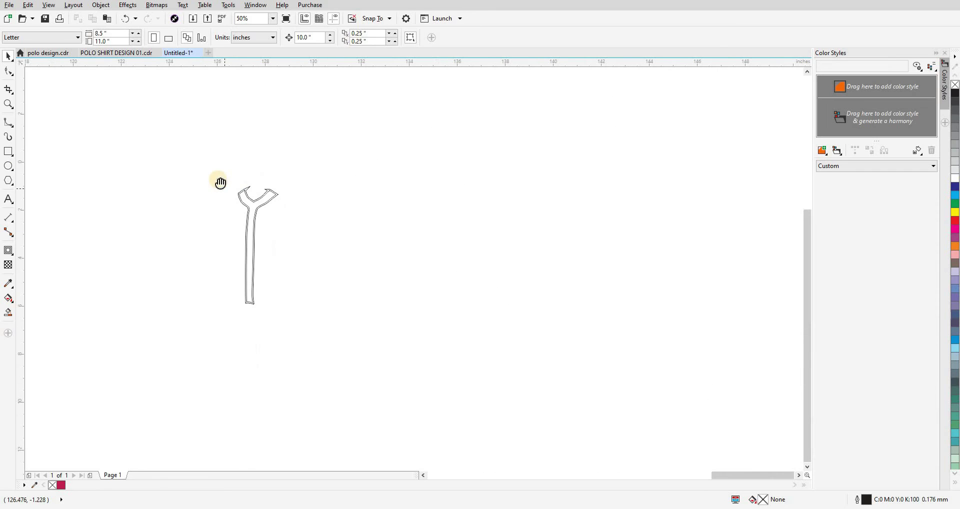
{"action": "left_click_drag", "start_coordinate": [318, 342], "coordinate": [320, 343]}
{"action": "left_click_drag", "start_coordinate": [259, 236], "coordinate": [242, 133]}
{"action": "scroll", "coordinate": [266, 120], "scroll_direction": "up", "scroll_amount": 3}
{"action": "scroll", "coordinate": [270, 122], "scroll_direction": "down", "scroll_amount": 6}
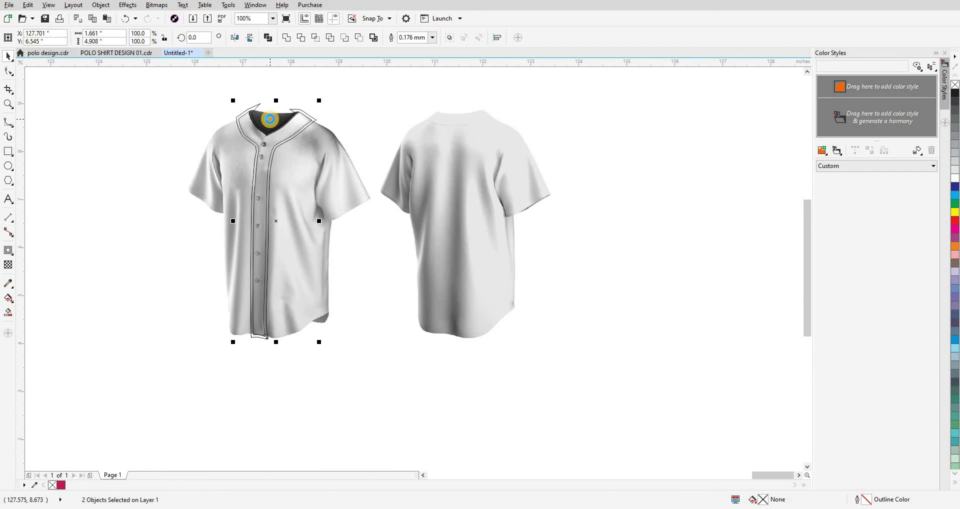
- Move the jersey body outline 10 inches right and 10 inches down so it overlays the collar and contour curves
{"action": "left_click", "coordinate": [142, 132]}
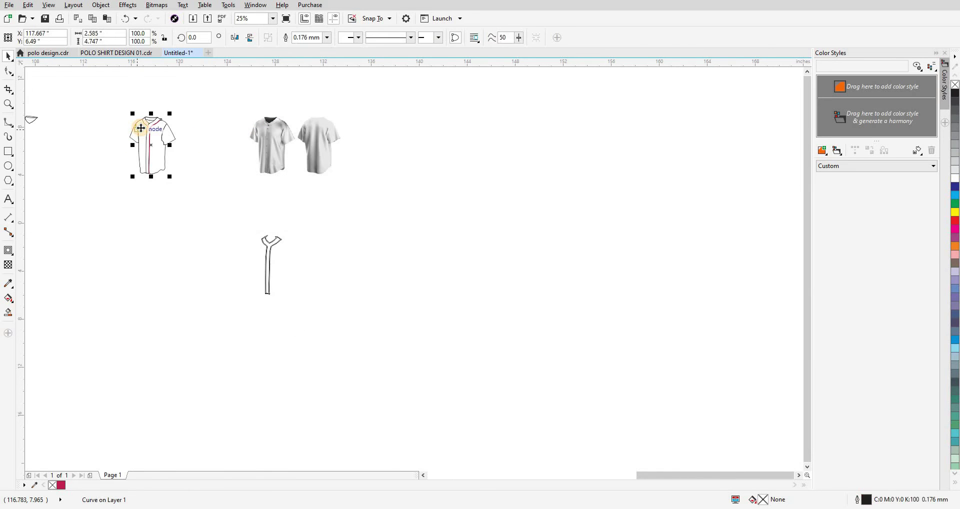
{"action": "left_click_drag", "start_coordinate": [261, 120], "coordinate": [261, 238]}
{"action": "scroll", "coordinate": [260, 238], "scroll_direction": "up", "scroll_amount": 5}
- Smart-fill the strip between the left-hand collar and placket edge and the contour with crimson and no outline
{"action": "left_click", "coordinate": [261, 239]}
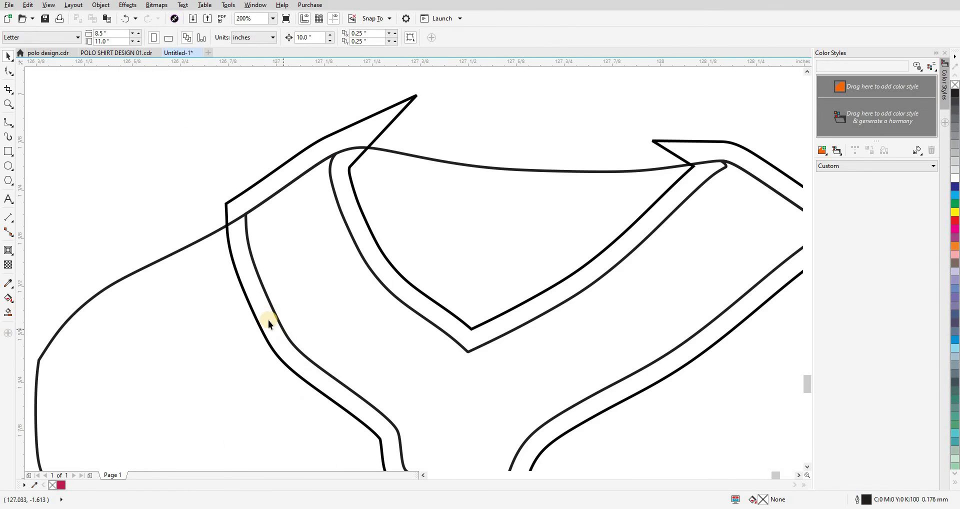
{"action": "key", "text": "s"}
{"action": "scroll", "coordinate": [284, 179], "scroll_direction": "down", "scroll_amount": 3}
{"action": "key", "text": "space"}
- Clear the jersey body outline from the collar curves and delete the leftover collar and contour curves, keeping the crimson strip
{"action": "left_click", "coordinate": [289, 162]}
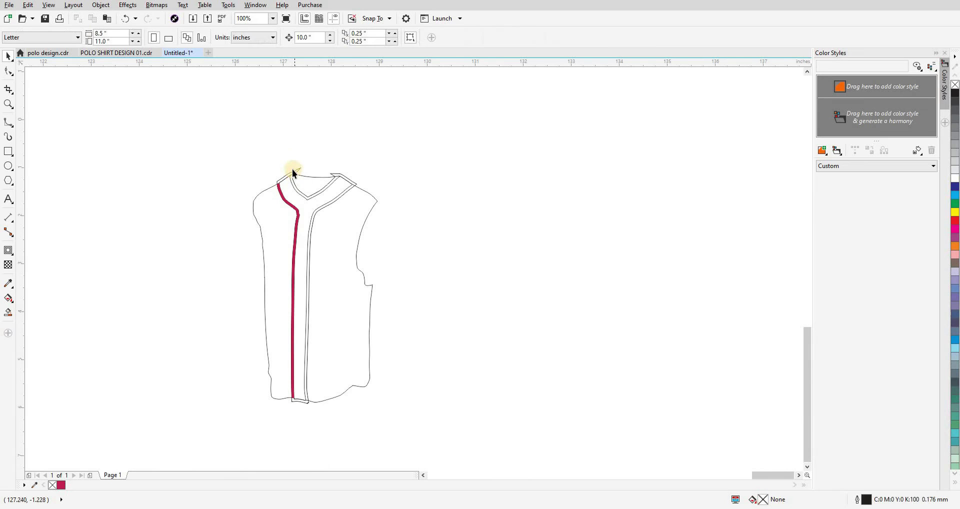
{"action": "left_click_drag", "start_coordinate": [271, 246], "coordinate": [317, 231]}
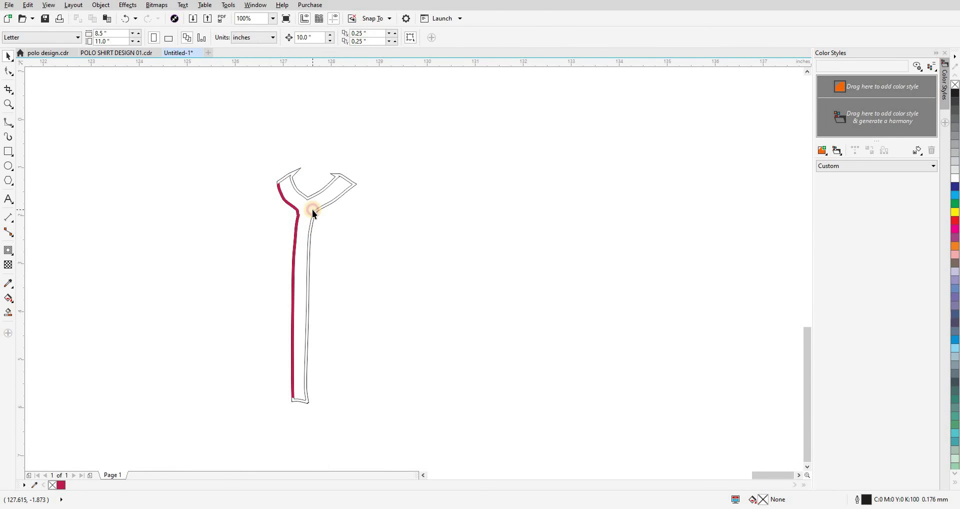
{"action": "left_click", "coordinate": [313, 210]}
{"action": "key", "text": "Delete"}
- Move the left-hand crimson strip 10 inches up and 10 inches left into the jersey outline
{"action": "scroll", "coordinate": [337, 291], "scroll_direction": "down", "scroll_amount": 3}
{"action": "left_click_drag", "start_coordinate": [318, 272], "coordinate": [370, 346]}
{"action": "key", "text": "Up"}
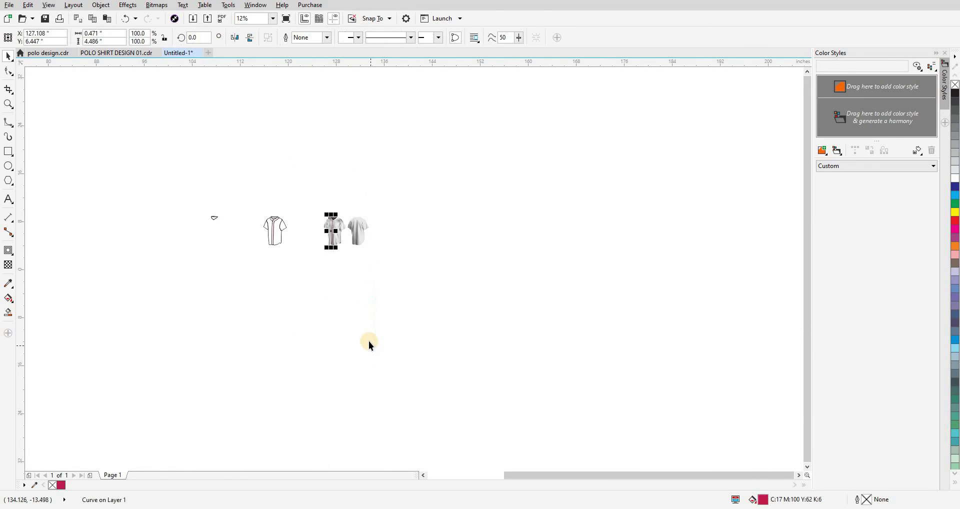
{"action": "key", "text": "Left"}
{"action": "left_click", "coordinate": [258, 213]}
{"action": "key", "text": "F2"}
{"action": "left_click_drag", "start_coordinate": [258, 213], "coordinate": [301, 245]}
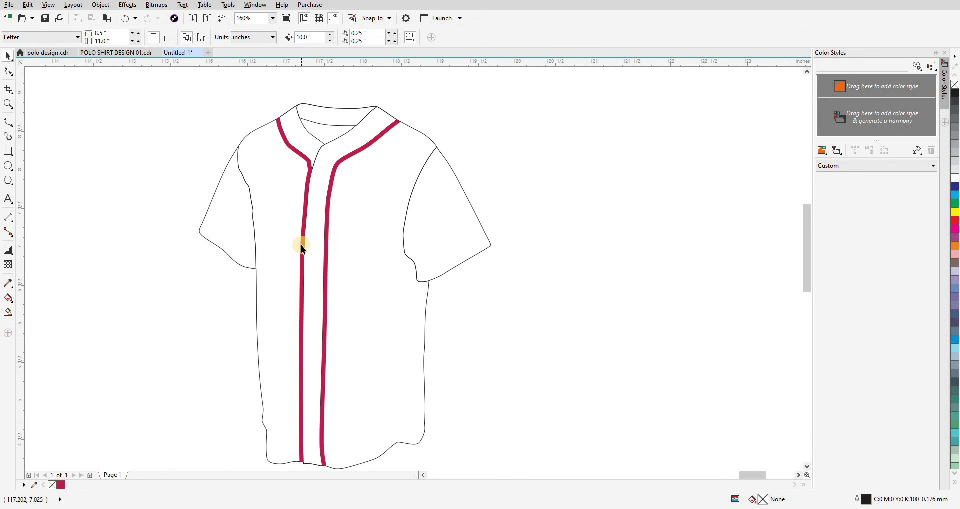
- Overlay all the jersey pieces on the mockup's front view to compare their fit, and undo the move
{"action": "scroll", "coordinate": [301, 245], "scroll_direction": "down", "scroll_amount": 4}
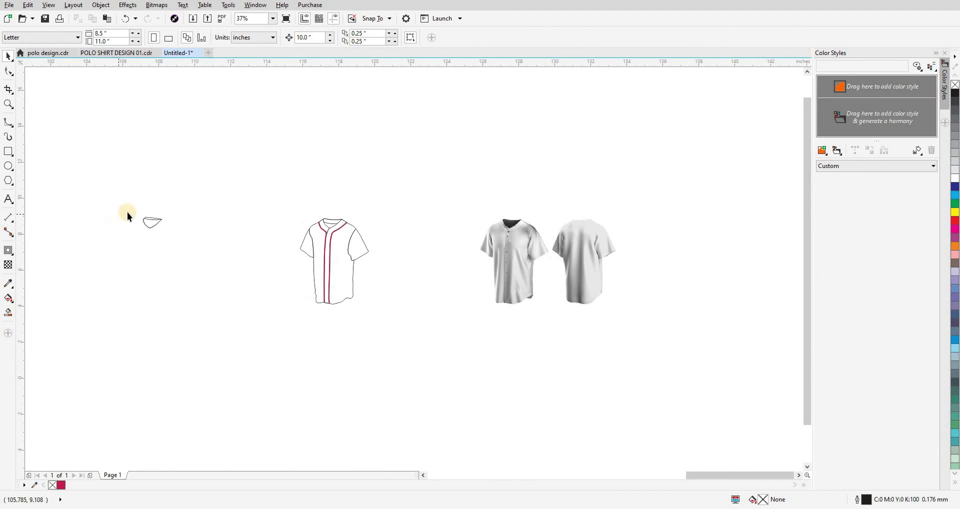
{"action": "scroll", "coordinate": [331, 220], "scroll_direction": "up", "scroll_amount": 4}
{"action": "scroll", "coordinate": [337, 230], "scroll_direction": "down", "scroll_amount": 4}
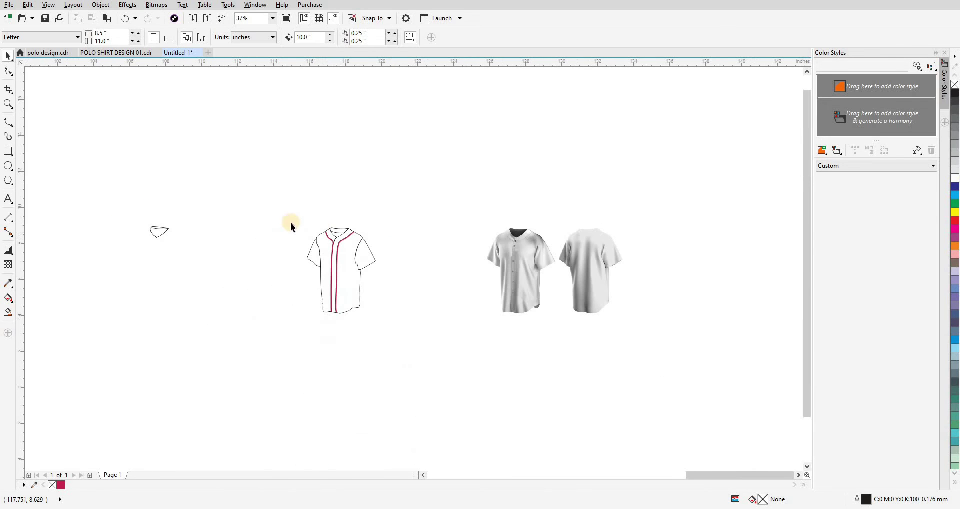
{"action": "left_click_drag", "start_coordinate": [289, 210], "coordinate": [408, 347]}
{"action": "key", "text": "Right"}
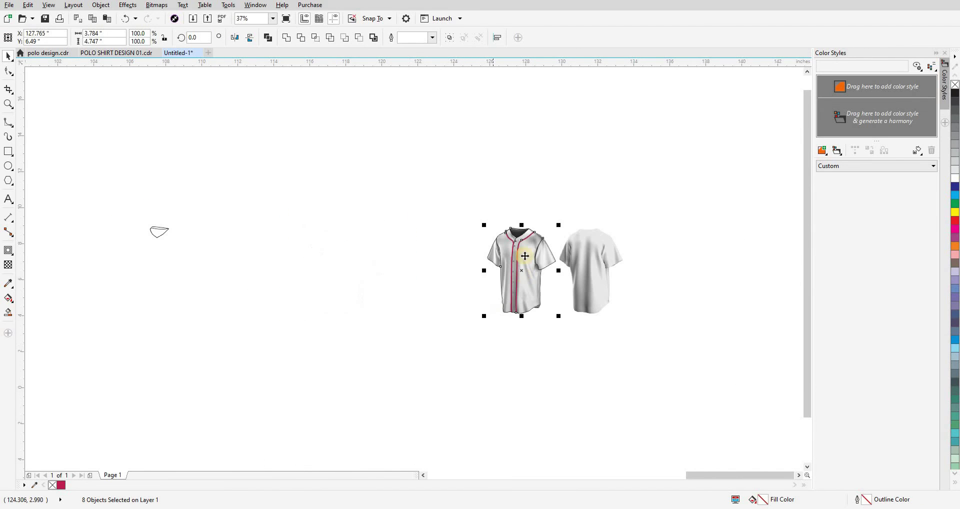
{"action": "scroll", "coordinate": [526, 250], "scroll_direction": "up", "scroll_amount": 2}
{"action": "scroll", "coordinate": [526, 249], "scroll_direction": "up", "scroll_amount": 2}
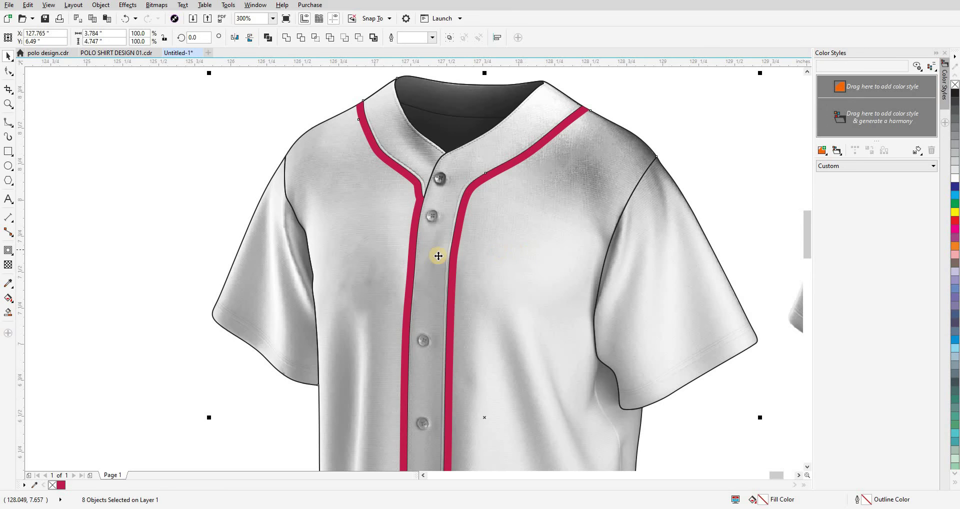
{"action": "scroll", "coordinate": [438, 256], "scroll_direction": "down", "scroll_amount": 2}
{"action": "scroll", "coordinate": [470, 276], "scroll_direction": "down", "scroll_amount": 2}
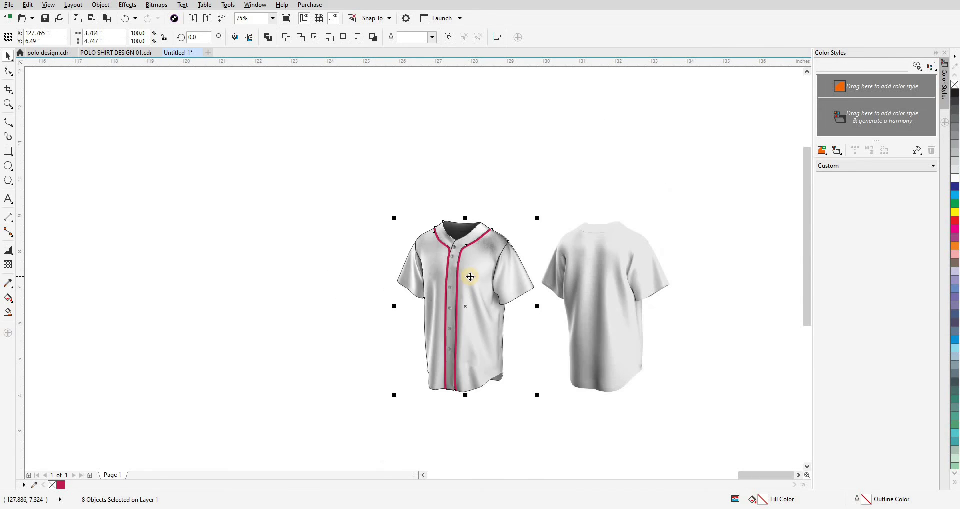
{"action": "key", "text": "ctrl+z"}
- Start tracing the mockup's back view at the right shoulder and follow the outer edge of the right sleeve to its tip
{"action": "left_click_drag", "start_coordinate": [467, 199], "coordinate": [387, 175]}
{"action": "left_click", "coordinate": [443, 187]}
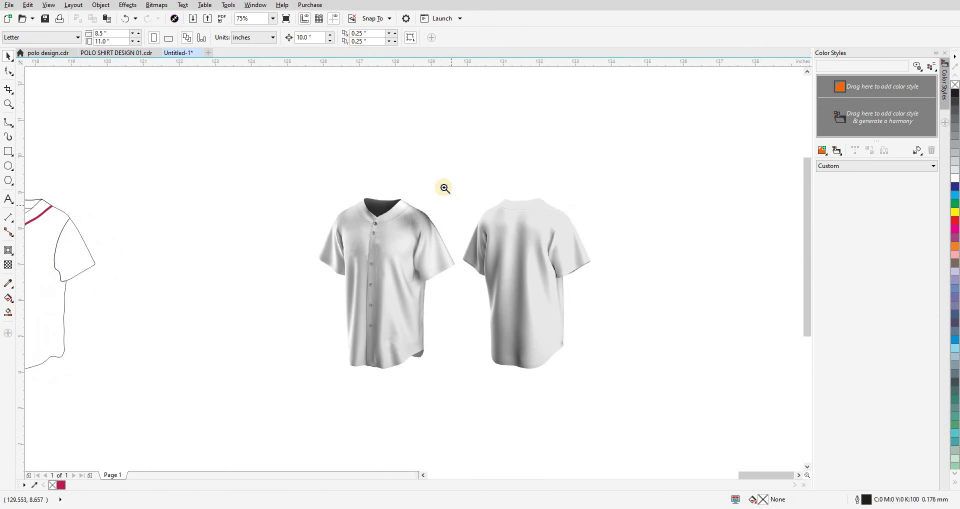
{"action": "key", "text": "F2"}
{"action": "left_click_drag", "start_coordinate": [443, 187], "coordinate": [642, 367]}
{"action": "scroll", "coordinate": [158, 205], "scroll_direction": "up", "scroll_amount": 2}
{"action": "scroll", "coordinate": [158, 205], "scroll_direction": "down", "scroll_amount": 1}
{"action": "key", "text": "F5"}
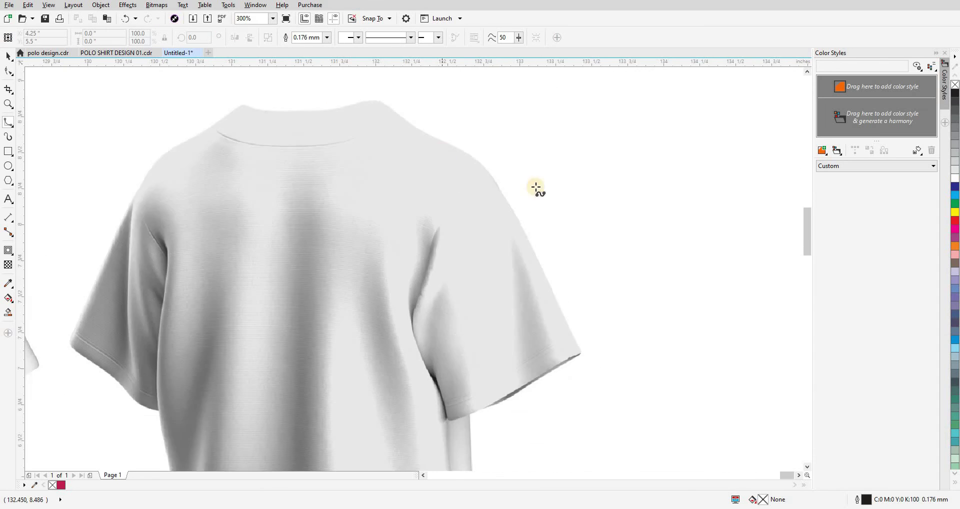
{"action": "scroll", "coordinate": [450, 150], "scroll_direction": "up", "scroll_amount": 1}
{"action": "left_click", "coordinate": [521, 176]}
{"action": "left_click", "coordinate": [545, 208]}
{"action": "left_click", "coordinate": [600, 298]}
{"action": "left_click_drag", "start_coordinate": [659, 425], "coordinate": [566, 237]}
{"action": "scroll", "coordinate": [575, 252], "scroll_direction": "up", "scroll_amount": 1}
{"action": "left_click", "coordinate": [614, 255]}
- Continue the back-view outline along the right sleeve's hem to the body's side edge
{"action": "left_click_drag", "start_coordinate": [553, 302], "coordinate": [771, 183]}
{"action": "left_click", "coordinate": [760, 188]}
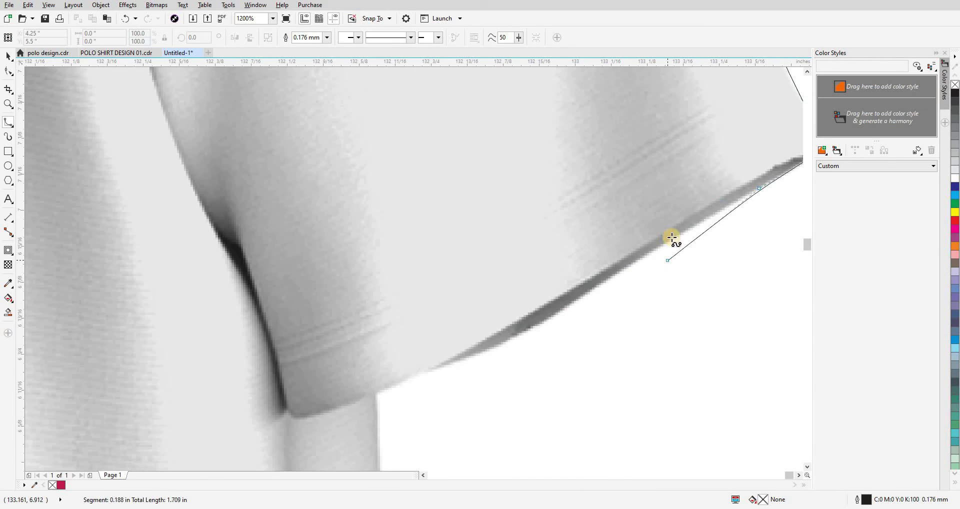
{"action": "left_click", "coordinate": [671, 240]}
{"action": "left_click", "coordinate": [539, 323]}
{"action": "left_click_drag", "start_coordinate": [377, 395], "coordinate": [433, 212]}
- Trace the back view's right side edge from below the sleeve down towards the bottom hem
{"action": "left_click", "coordinate": [439, 445]}
{"action": "left_click_drag", "start_coordinate": [440, 446], "coordinate": [443, 214]}
{"action": "left_click", "coordinate": [446, 249]}
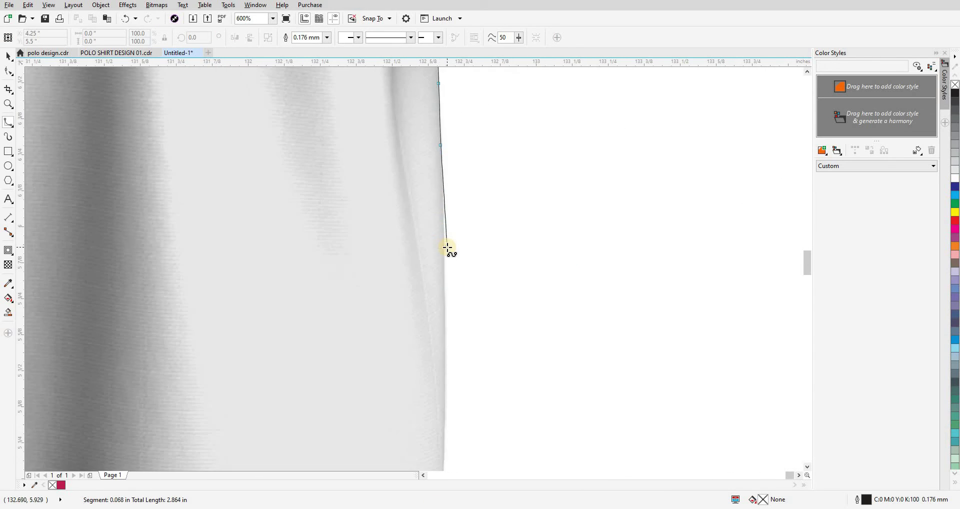
{"action": "left_click", "coordinate": [446, 366]}
{"action": "left_click_drag", "start_coordinate": [446, 366], "coordinate": [491, 236]}
{"action": "scroll", "coordinate": [491, 235], "scroll_direction": "up", "scroll_amount": 1}
- Trace around the lower right corner of the back view and down the slanted part of its hem
{"action": "left_click", "coordinate": [569, 253]}
{"action": "left_click_drag", "start_coordinate": [583, 369], "coordinate": [713, 164]}
{"action": "left_click", "coordinate": [593, 281]}
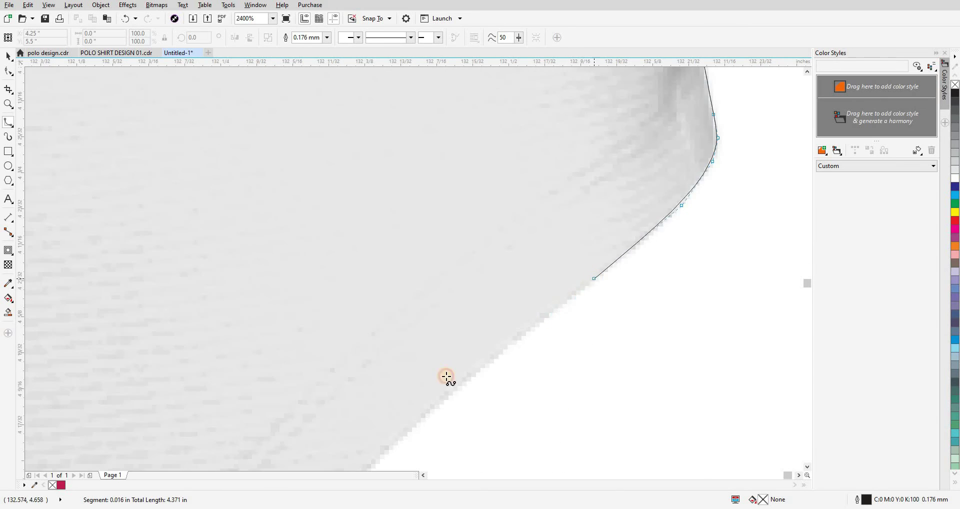
{"action": "left_click_drag", "start_coordinate": [401, 445], "coordinate": [677, 171]}
{"action": "left_click", "coordinate": [606, 233]}
{"action": "left_click_drag", "start_coordinate": [450, 403], "coordinate": [631, 180]}
- Continue the outline along the back view's curved bottom hem towards the lower left corner
{"action": "left_click", "coordinate": [462, 314]}
{"action": "left_click", "coordinate": [360, 359]}
{"action": "left_click", "coordinate": [268, 380]}
{"action": "left_click_drag", "start_coordinate": [256, 386], "coordinate": [605, 331]}
{"action": "left_click", "coordinate": [497, 338]}
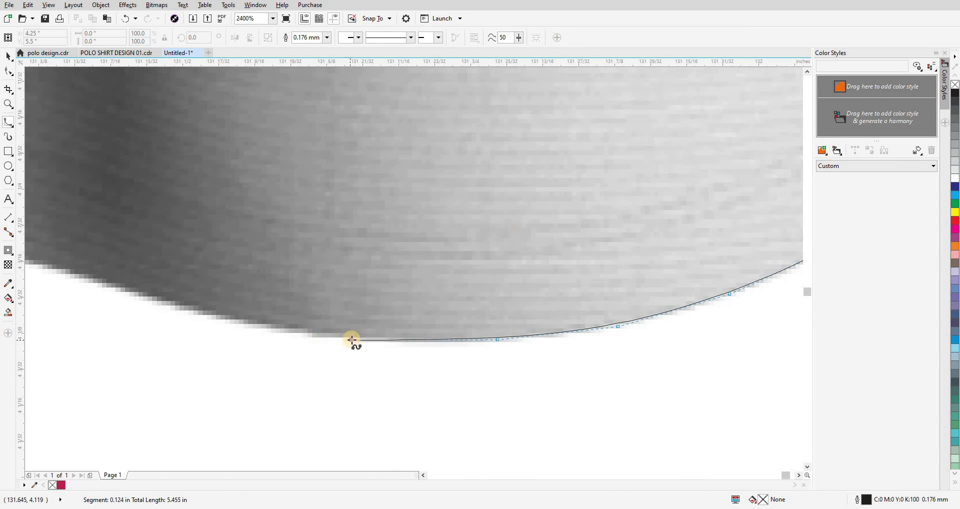
{"action": "left_click", "coordinate": [352, 340]}
{"action": "left_click_drag", "start_coordinate": [75, 275], "coordinate": [643, 390]}
{"action": "left_click", "coordinate": [557, 368]}
- Trace around the lower left corner of the back view's hem and onto its left side edge
{"action": "scroll", "coordinate": [499, 355], "scroll_direction": "down", "scroll_amount": 2}
{"action": "scroll", "coordinate": [473, 354], "scroll_direction": "up", "scroll_amount": 1}
{"action": "left_click", "coordinate": [460, 342]}
{"action": "left_click", "coordinate": [388, 276]}
{"action": "left_click", "coordinate": [372, 220]}
{"action": "left_click_drag", "start_coordinate": [362, 129], "coordinate": [343, 366]}
- Continue the back view's outline from the lower left hem corner up the left side edge to just below the sleeve
{"action": "left_click_drag", "start_coordinate": [338, 93], "coordinate": [334, 415]}
{"action": "scroll", "coordinate": [319, 355], "scroll_direction": "down", "scroll_amount": 1}
{"action": "left_click", "coordinate": [309, 329]}
{"action": "left_click", "coordinate": [295, 206]}
{"action": "left_click", "coordinate": [274, 109]}
{"action": "scroll", "coordinate": [284, 103], "scroll_direction": "up", "scroll_amount": 2}
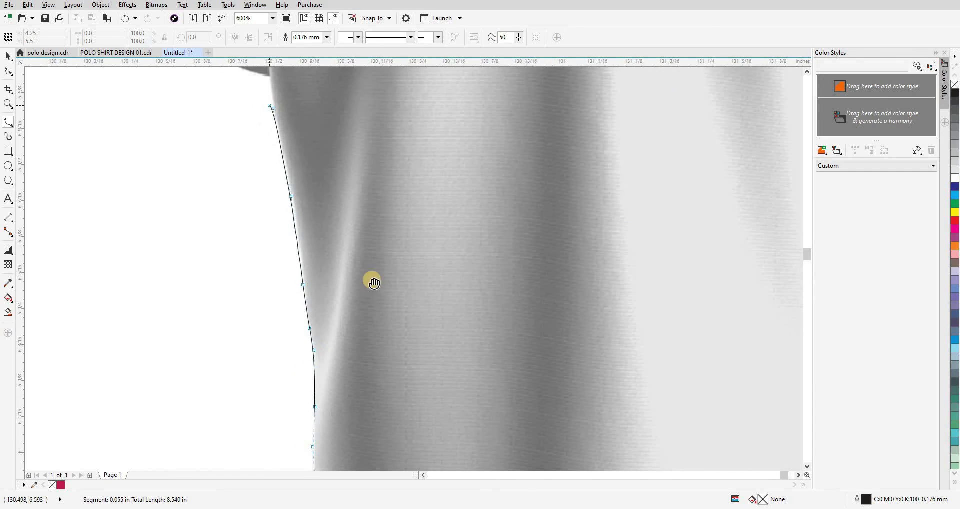
- Trace the left underarm and the curved hem of the left sleeve towards its outer corner
{"action": "left_click", "coordinate": [358, 163]}
{"action": "scroll", "coordinate": [190, 125], "scroll_direction": "down", "scroll_amount": 1}
{"action": "left_click", "coordinate": [459, 280]}
{"action": "left_click", "coordinate": [408, 250]}
{"action": "left_click", "coordinate": [371, 206]}
{"action": "left_click_drag", "start_coordinate": [296, 134], "coordinate": [428, 310]}
{"action": "left_click", "coordinate": [331, 242]}
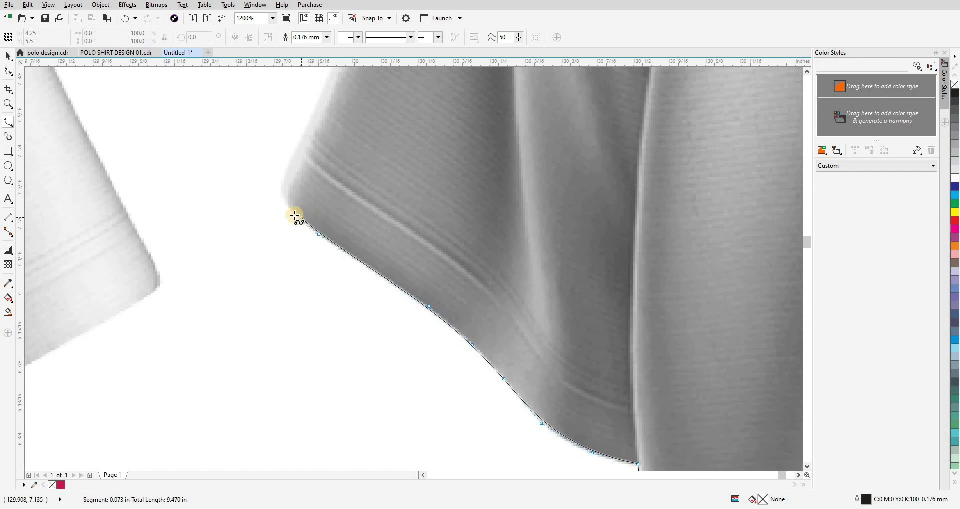
- Trace around the left sleeve's outer corner and up the sleeve's outer edge
{"action": "left_click", "coordinate": [280, 186]}
{"action": "left_click_drag", "start_coordinate": [279, 170], "coordinate": [267, 470]}
{"action": "left_click", "coordinate": [426, 127]}
{"action": "left_click_drag", "start_coordinate": [426, 127], "coordinate": [277, 365]}
{"action": "left_click", "coordinate": [386, 149]}
- Continue the outline over the rounded left shoulder and up the shoulder slope to the collar peak
{"action": "left_click_drag", "start_coordinate": [386, 149], "coordinate": [138, 429]}
{"action": "left_click", "coordinate": [197, 336]}
{"action": "left_click", "coordinate": [242, 287]}
{"action": "left_click", "coordinate": [274, 259]}
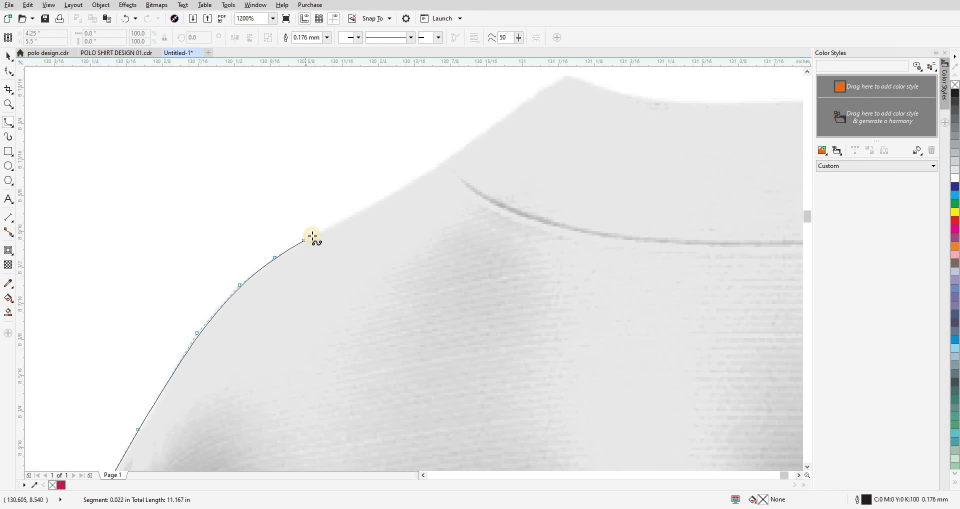
{"action": "left_click", "coordinate": [310, 237]}
{"action": "left_click", "coordinate": [401, 187]}
{"action": "left_click", "coordinate": [461, 150]}
{"action": "left_click_drag", "start_coordinate": [477, 135], "coordinate": [220, 260]}
- Trace the curved top edge of the back collar across to the right collar peak
{"action": "scroll", "coordinate": [260, 224], "scroll_direction": "up", "scroll_amount": 1}
{"action": "left_click_drag", "start_coordinate": [77, 255], "coordinate": [75, 245]}
{"action": "left_click", "coordinate": [279, 242]}
{"action": "left_click", "coordinate": [426, 229]}
{"action": "left_click", "coordinate": [578, 199]}
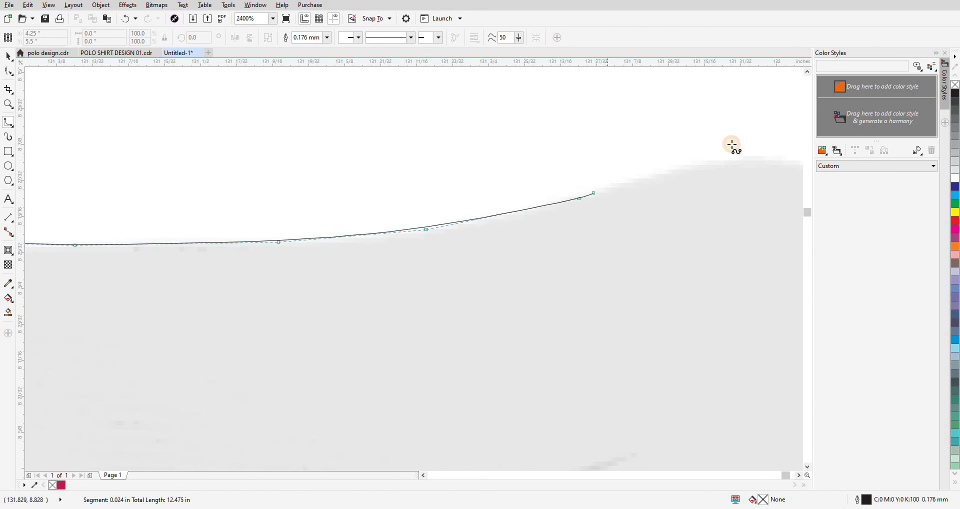
{"action": "left_click", "coordinate": [732, 146]}
- Trace around the right collar peak and down the right shoulder to close the back view's outline
{"action": "left_click_drag", "start_coordinate": [732, 147], "coordinate": [122, 152]}
{"action": "left_click", "coordinate": [195, 153]}
{"action": "left_click", "coordinate": [232, 165]}
{"action": "left_click", "coordinate": [629, 339]}
{"action": "left_click", "coordinate": [728, 412]}
{"action": "scroll", "coordinate": [527, 204], "scroll_direction": "down", "scroll_amount": 4}
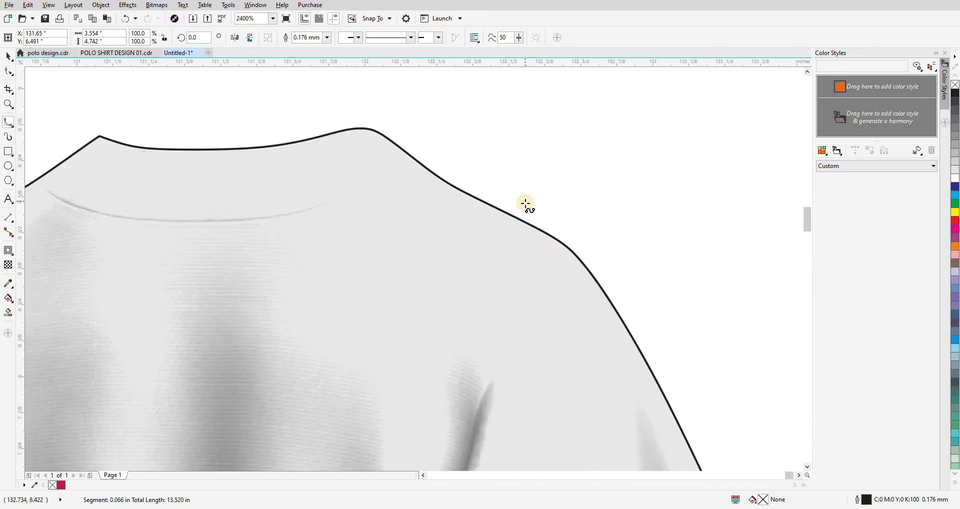
- Trace the curved seam under the back collar from the left shoulder slope towards the right one
{"action": "scroll", "coordinate": [555, 147], "scroll_direction": "up", "scroll_amount": 3}
{"action": "left_click", "coordinate": [187, 146]}
{"action": "left_click", "coordinate": [287, 195]}
{"action": "left_click", "coordinate": [314, 225]}
{"action": "left_click", "coordinate": [349, 250]}
{"action": "left_click", "coordinate": [453, 284]}
{"action": "left_click_drag", "start_coordinate": [778, 289], "coordinate": [150, 287]}
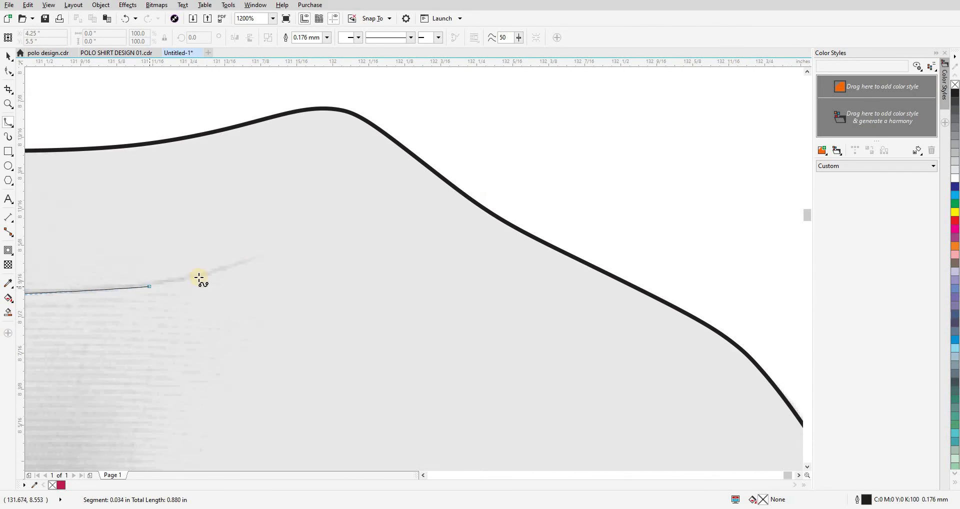
{"action": "left_click", "coordinate": [257, 259]}
- Close the collar shape around the outside of the neck and intersect it with the back outline
{"action": "scroll", "coordinate": [565, 168], "scroll_direction": "down", "scroll_amount": 2}
{"action": "left_click", "coordinate": [421, 99]}
{"action": "left_click", "coordinate": [340, 173]}
{"action": "key", "text": "space"}
{"action": "left_click_drag", "start_coordinate": [216, 388], "coordinate": [346, 148]}
- Trace the left armhole seam of the back view from the shoulder down past the sleeve hem
{"action": "scroll", "coordinate": [346, 148], "scroll_direction": "up", "scroll_amount": 2}
{"action": "key", "text": "space"}
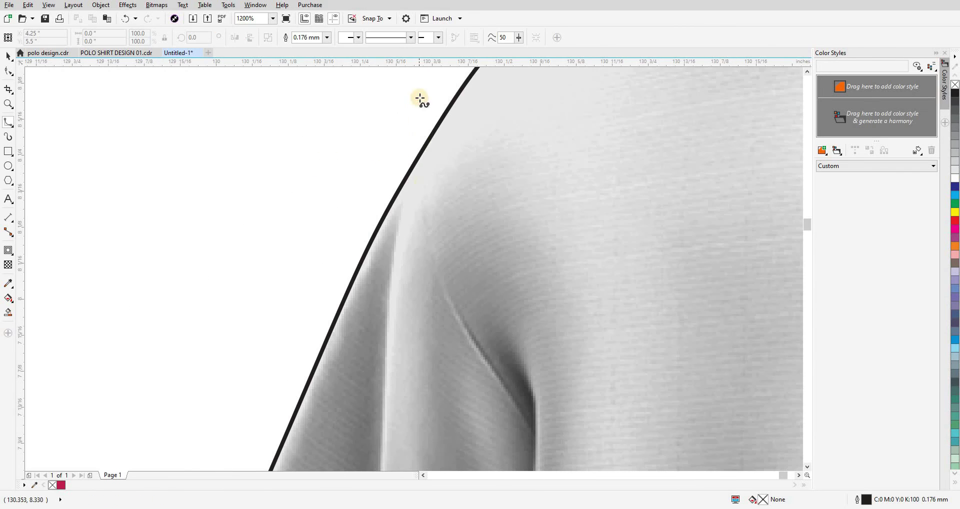
{"action": "left_click_drag", "start_coordinate": [528, 420], "coordinate": [499, 144]}
{"action": "left_click", "coordinate": [499, 280]}
{"action": "left_click_drag", "start_coordinate": [479, 402], "coordinate": [482, 113]}
{"action": "left_click", "coordinate": [473, 189]}
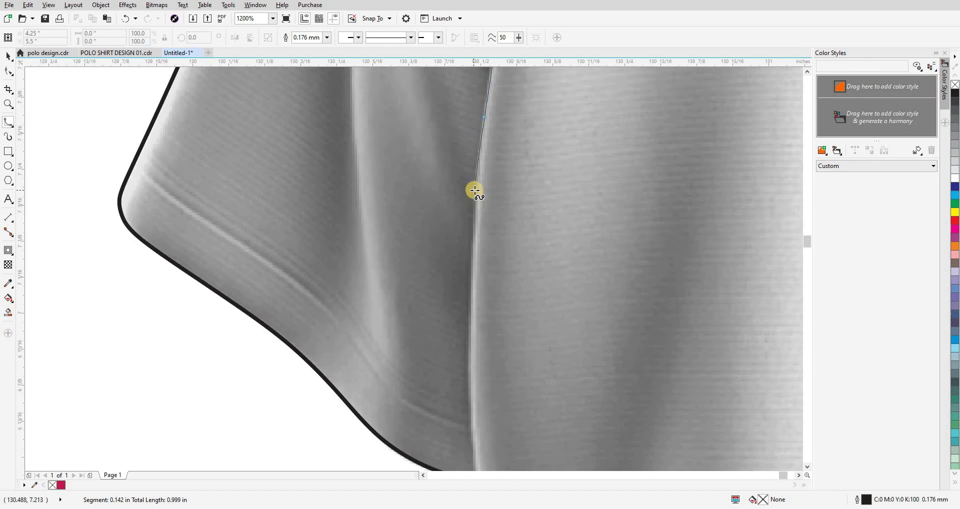
{"action": "left_click_drag", "start_coordinate": [469, 336], "coordinate": [484, 129]}
{"action": "left_click", "coordinate": [488, 274]}
{"action": "left_click", "coordinate": [434, 342]}
- Close the left sleeve shape around the outside of the sleeve and intersect it with the back outline
{"action": "scroll", "coordinate": [447, 383], "scroll_direction": "down", "scroll_amount": 3}
{"action": "left_click", "coordinate": [385, 238]}
{"action": "left_click", "coordinate": [446, 227]}
{"action": "left_click", "coordinate": [442, 251]}
{"action": "key", "text": "space"}
{"action": "scroll", "coordinate": [444, 253], "scroll_direction": "up", "scroll_amount": 2}
{"action": "left_click", "coordinate": [467, 270], "text": "shift"}
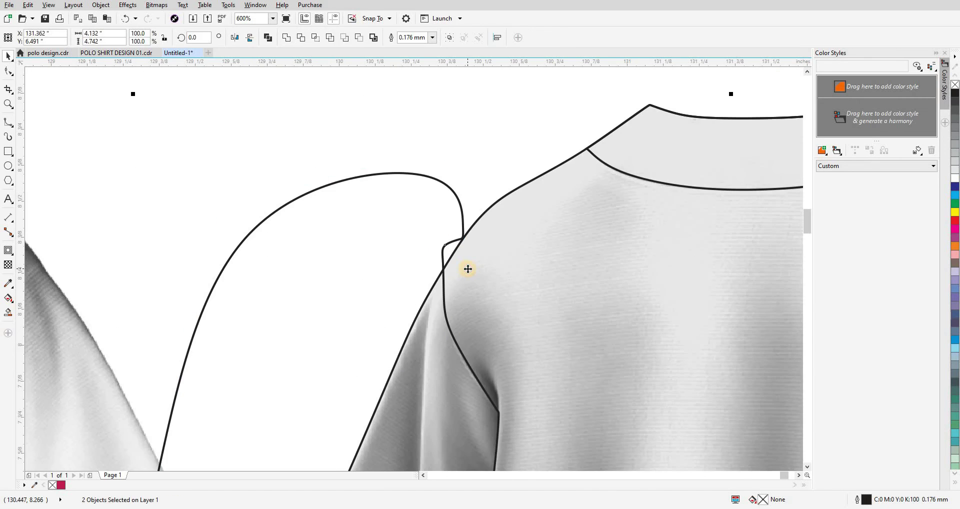
{"action": "scroll", "coordinate": [467, 270], "scroll_direction": "down", "scroll_amount": 1}
- Trace the upper part of the back view's right armhole seam, starting outside the shoulder and following the fold down
{"action": "key", "text": "space"}
{"action": "left_click", "coordinate": [519, 144]}
{"action": "left_click", "coordinate": [426, 261]}
{"action": "left_click", "coordinate": [367, 453]}
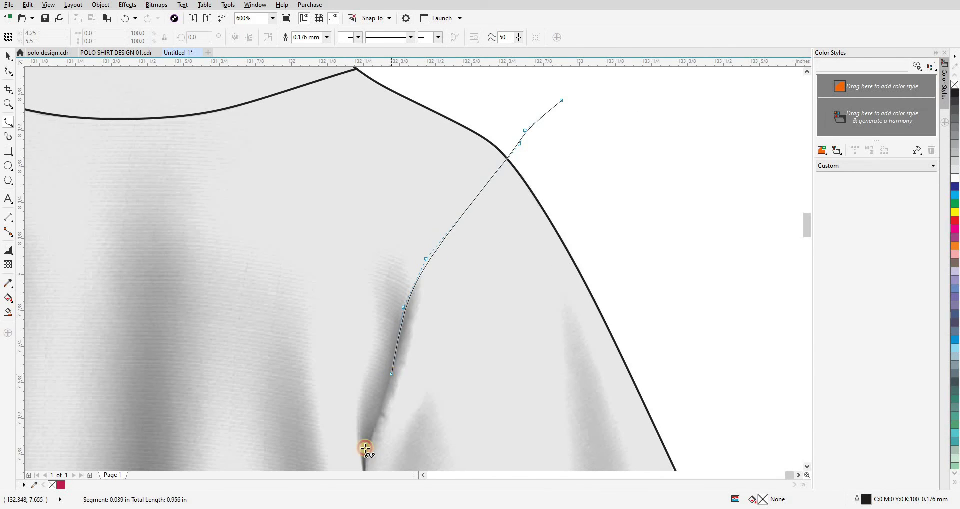
{"action": "left_click_drag", "start_coordinate": [366, 453], "coordinate": [443, 164]}
{"action": "scroll", "coordinate": [443, 164], "scroll_direction": "up", "scroll_amount": 1}
{"action": "left_click", "coordinate": [441, 207]}
{"action": "left_click", "coordinate": [447, 251]}
{"action": "left_click", "coordinate": [478, 334]}
- Finish the right armhole seam down to the underarm corner node and close the right sleeve shape
{"action": "left_click_drag", "start_coordinate": [496, 380], "coordinate": [392, 113]}
{"action": "left_click", "coordinate": [412, 143]}
{"action": "left_click", "coordinate": [433, 166]}
{"action": "left_click", "coordinate": [456, 232]}
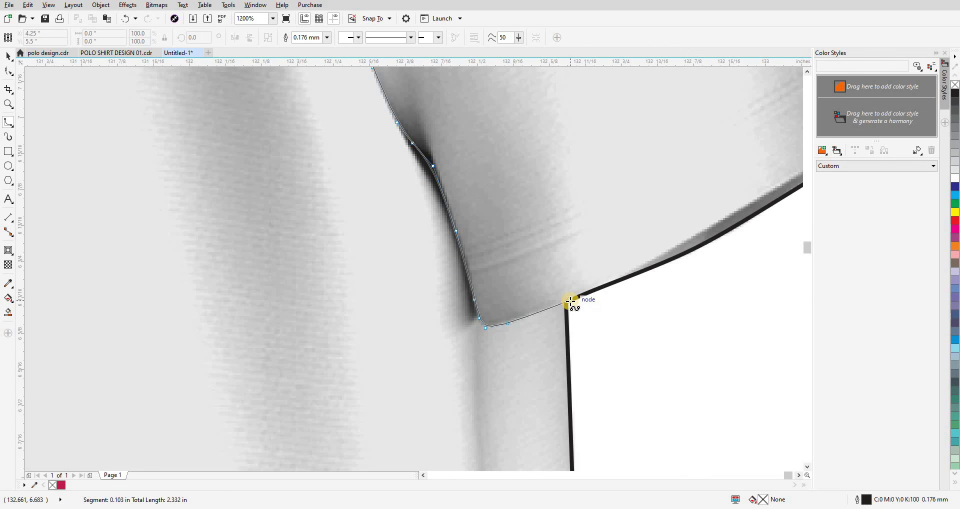
{"action": "left_click", "coordinate": [571, 301]}
{"action": "scroll", "coordinate": [643, 200], "scroll_direction": "down", "scroll_amount": 3}
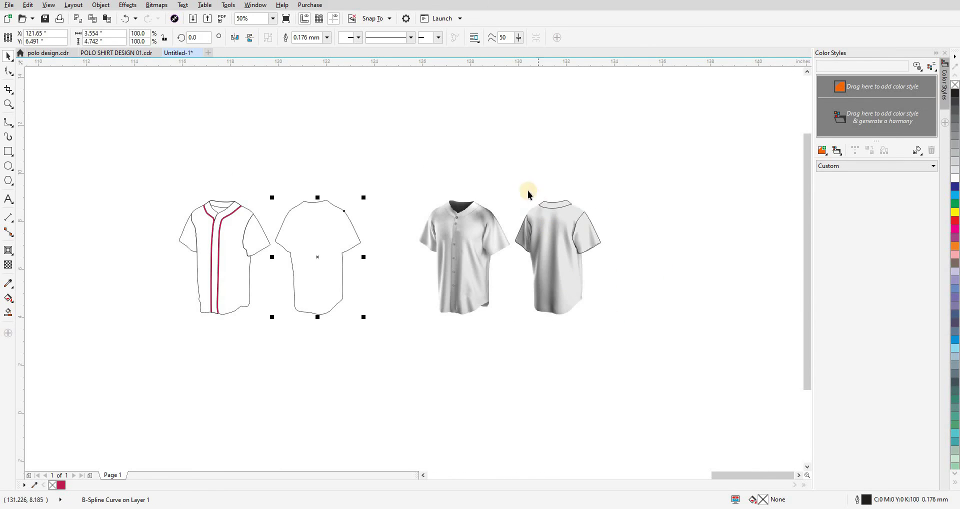
- Assemble the collar and sleeve pieces on the copied back outline and trim the sleeves out of the body
{"action": "scroll", "coordinate": [305, 244], "scroll_direction": "up", "scroll_amount": 1}
{"action": "left_click", "coordinate": [371, 231]}
{"action": "left_click", "coordinate": [394, 245]}
{"action": "left_click", "coordinate": [287, 226]}
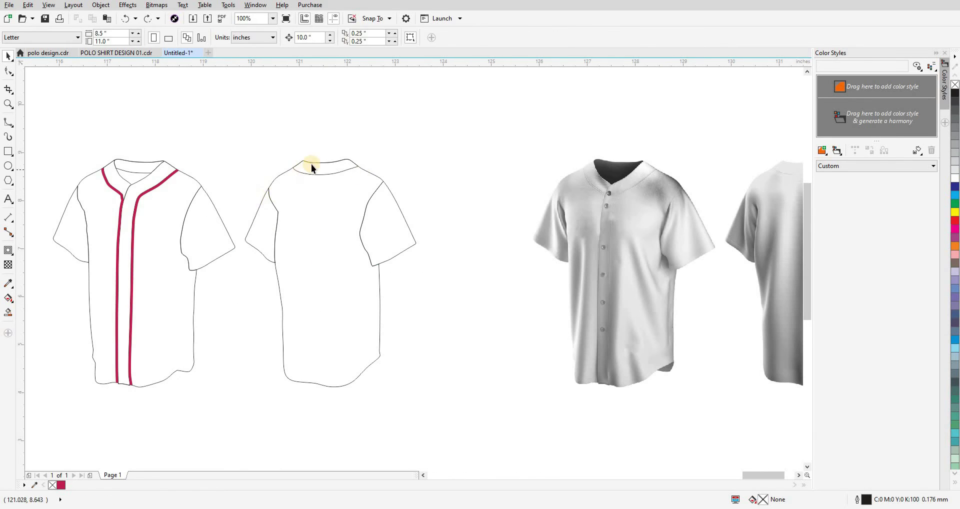
- Add an outward contour around the back collar and break it apart into a separate curve
{"action": "left_click", "coordinate": [311, 164]}
{"action": "scroll", "coordinate": [304, 164], "scroll_direction": "up", "scroll_amount": 2}
{"action": "key", "text": "space"}
{"action": "left_click", "coordinate": [252, 37]}
{"action": "key", "text": "ctrl+k"}
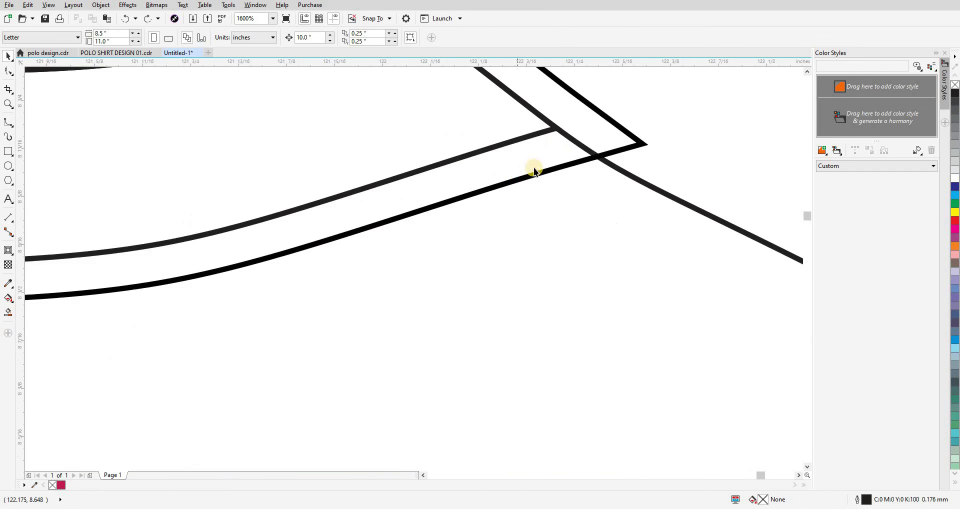
- Intersect the enlarged collar contour with the back body, leaving a narrow piping strip below the collar
{"action": "left_click", "coordinate": [534, 169]}
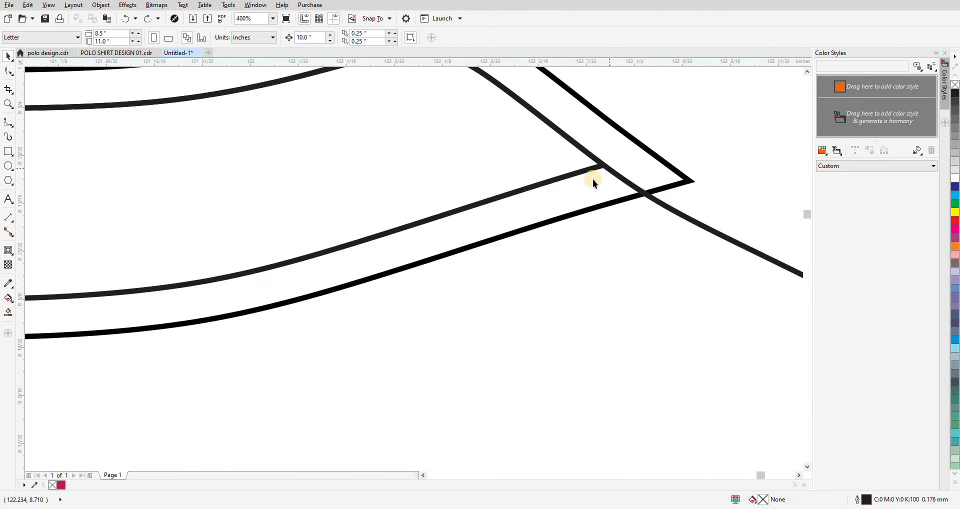
{"action": "scroll", "coordinate": [575, 190], "scroll_direction": "down", "scroll_amount": 1}
{"action": "scroll", "coordinate": [560, 197], "scroll_direction": "down", "scroll_amount": 1}
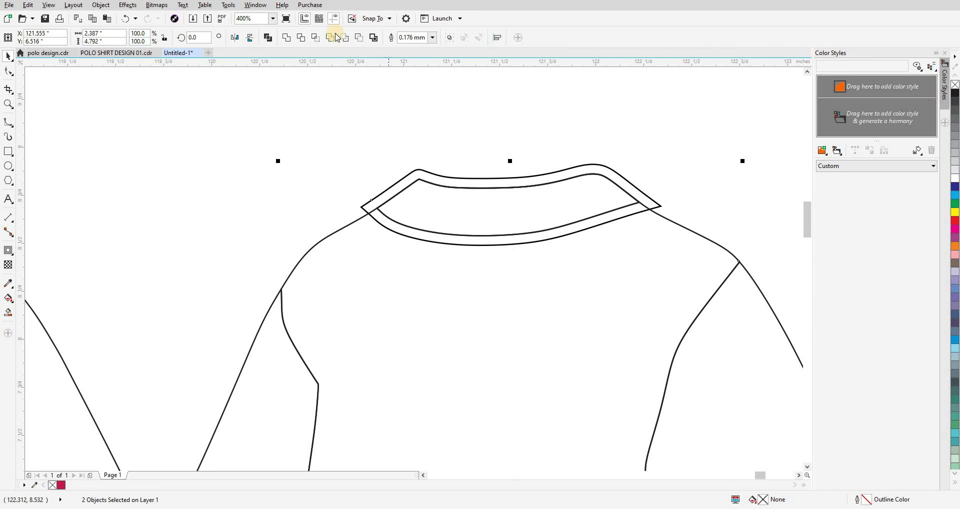
{"action": "key", "text": "Escape"}
{"action": "left_click", "coordinate": [619, 211]}
{"action": "scroll", "coordinate": [491, 207], "scroll_direction": "down", "scroll_amount": 7}
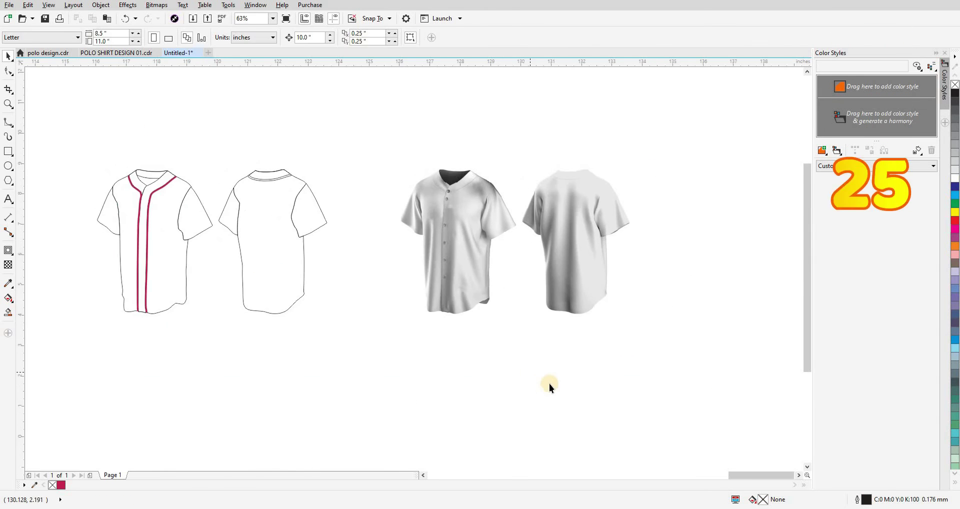
- Set the transparency merge mode of the front and back jersey mockup images to Multiply
{"action": "left_click", "coordinate": [569, 292]}
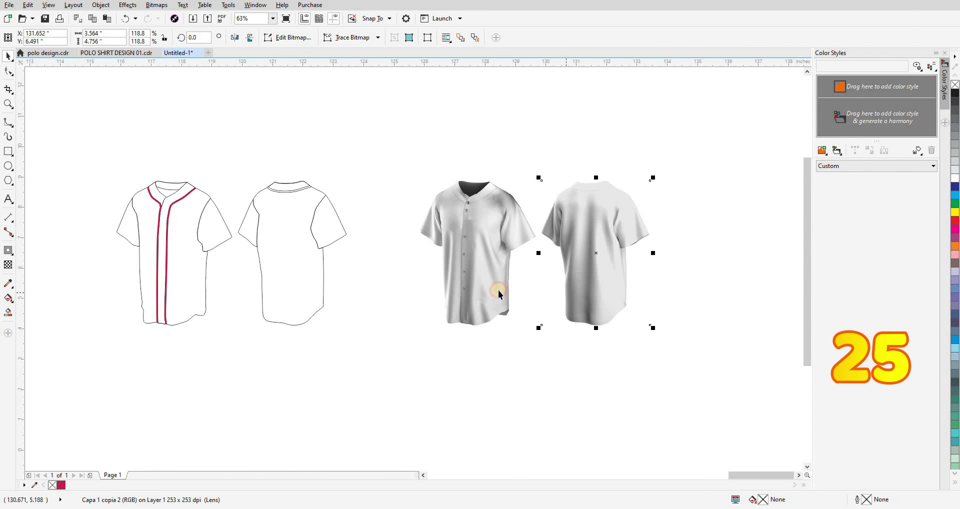
{"action": "left_click", "coordinate": [479, 367]}
{"action": "left_click", "coordinate": [520, 225]}
{"action": "left_click", "coordinate": [557, 209], "text": "shift"}
{"action": "left_click", "coordinate": [8, 265]}
{"action": "left_click", "coordinate": [115, 38]}
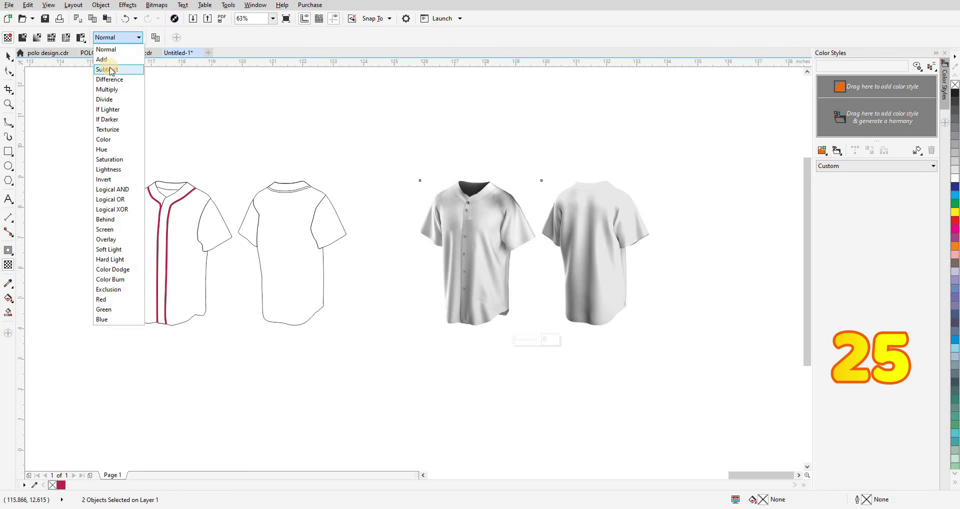
{"action": "left_click", "coordinate": [107, 90]}
- Fill the body and collar pieces of the front and back jerseys with red
{"action": "key", "text": "space"}
{"action": "left_click", "coordinate": [185, 224]}
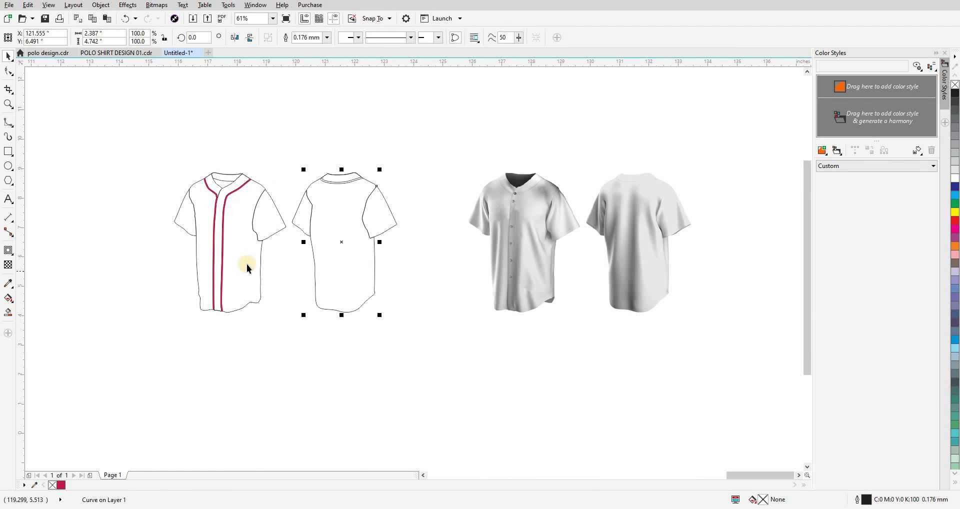
{"action": "left_click", "coordinate": [250, 265]}
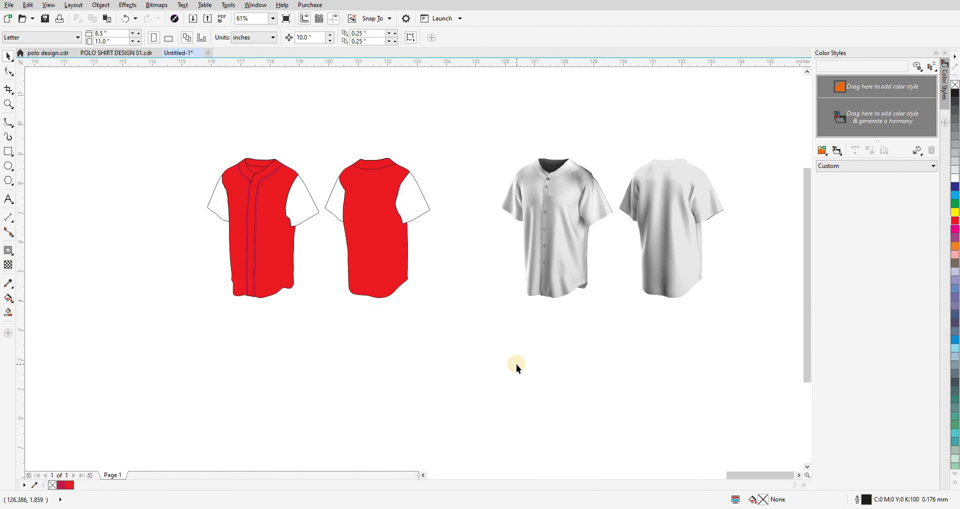
- Fill all four sleeves of the front and back jerseys with black
{"action": "left_click", "coordinate": [414, 203]}
{"action": "left_click", "coordinate": [215, 210], "text": "shift"}
{"action": "left_click", "coordinate": [300, 207], "text": "shift"}
{"action": "left_click", "coordinate": [332, 207], "text": "shift"}
{"action": "left_click", "coordinate": [955, 93]}
- Fill the front placket piping and the strip below the back collar with white
{"action": "key", "text": "F2"}
{"action": "left_click_drag", "start_coordinate": [219, 142], "coordinate": [304, 243]}
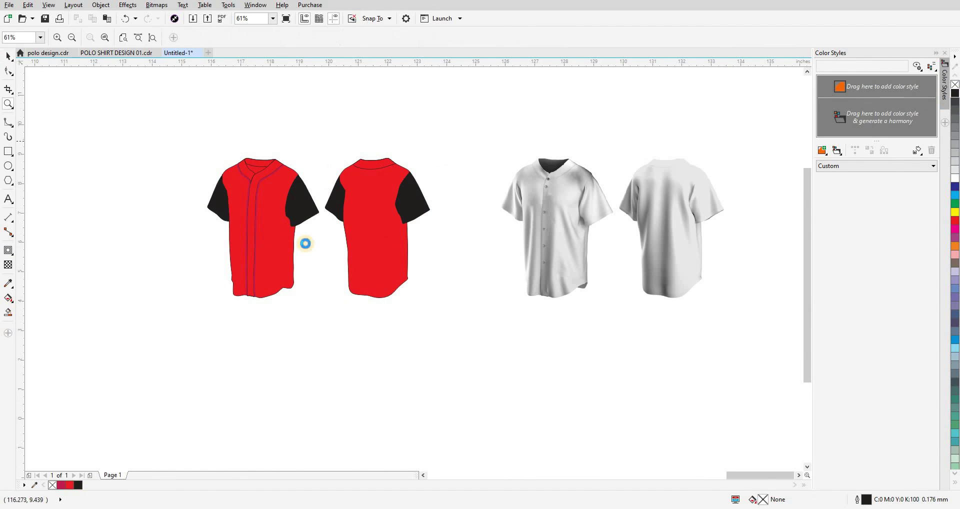
{"action": "left_click", "coordinate": [433, 227]}
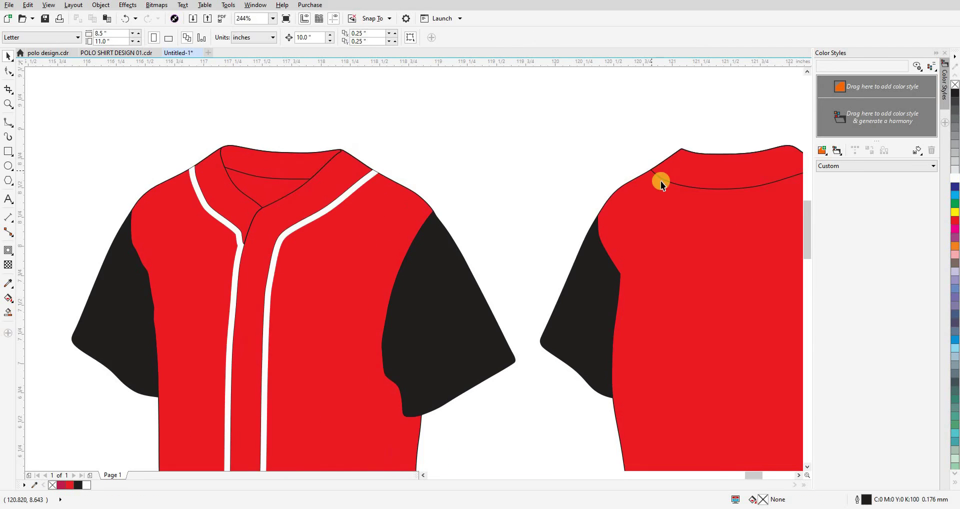
{"action": "left_click", "coordinate": [661, 181]}
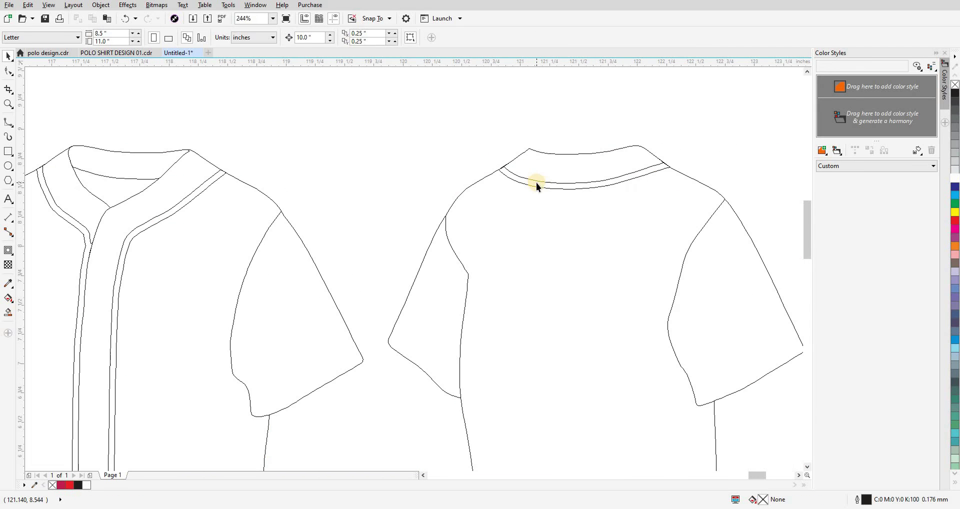
{"action": "left_click", "coordinate": [536, 185]}
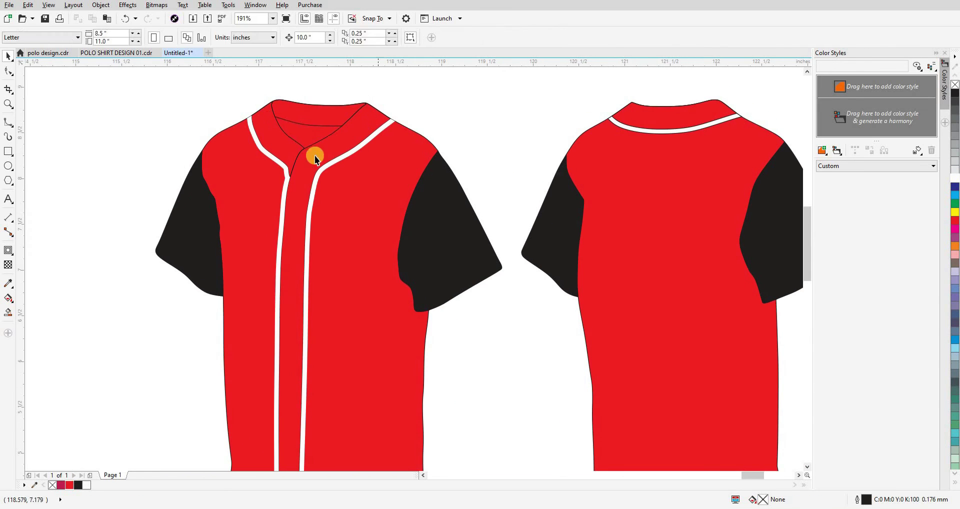
- Move the inner neck pieces of the front jersey out to the empty space beside the jerseys
{"action": "left_click", "coordinate": [328, 139]}
{"action": "scroll", "coordinate": [328, 139], "scroll_direction": "down", "scroll_amount": 2}
{"action": "scroll", "coordinate": [359, 164], "scroll_direction": "up", "scroll_amount": 4}
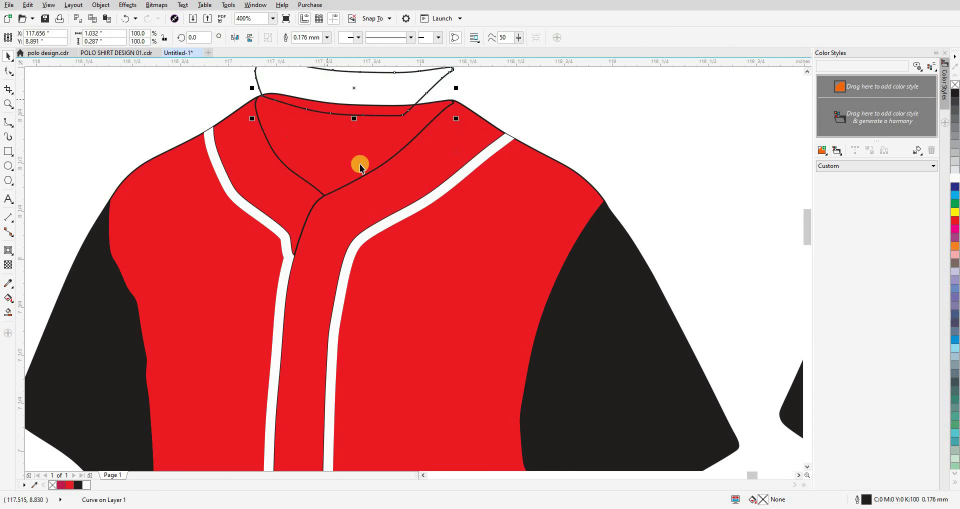
{"action": "left_click_drag", "start_coordinate": [359, 164], "coordinate": [258, 188]}
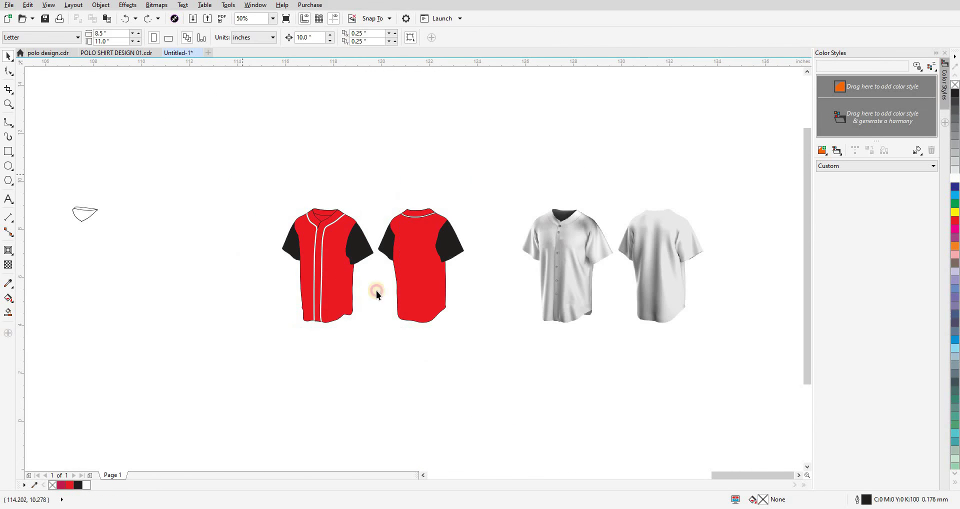
- Try placing the shaded mockup images over the coloured front and back jerseys
{"action": "left_click", "coordinate": [376, 290]}
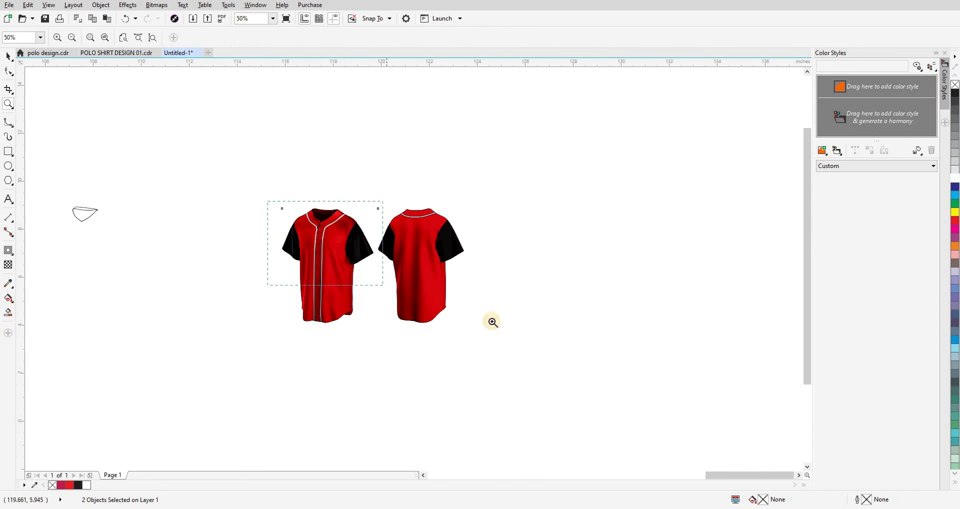
{"action": "left_click", "coordinate": [493, 322]}
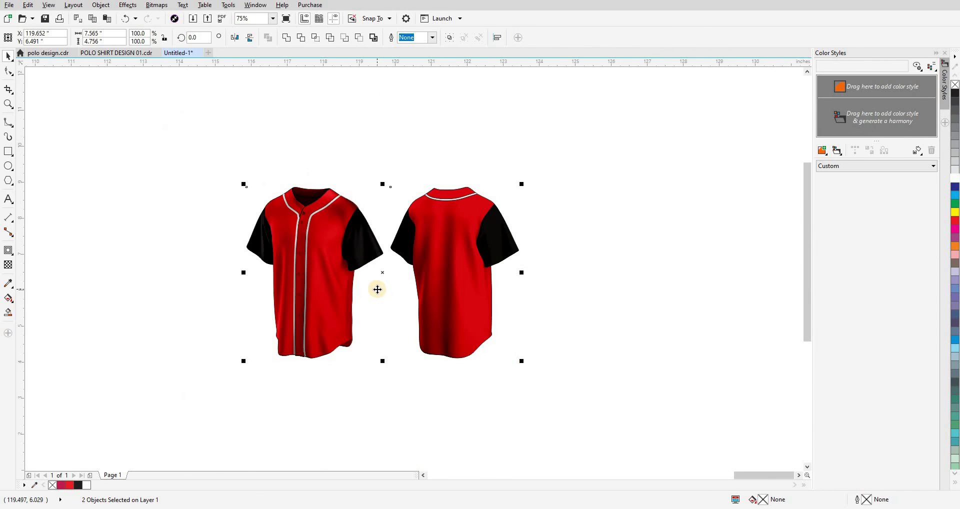
{"action": "left_click", "coordinate": [315, 194]}
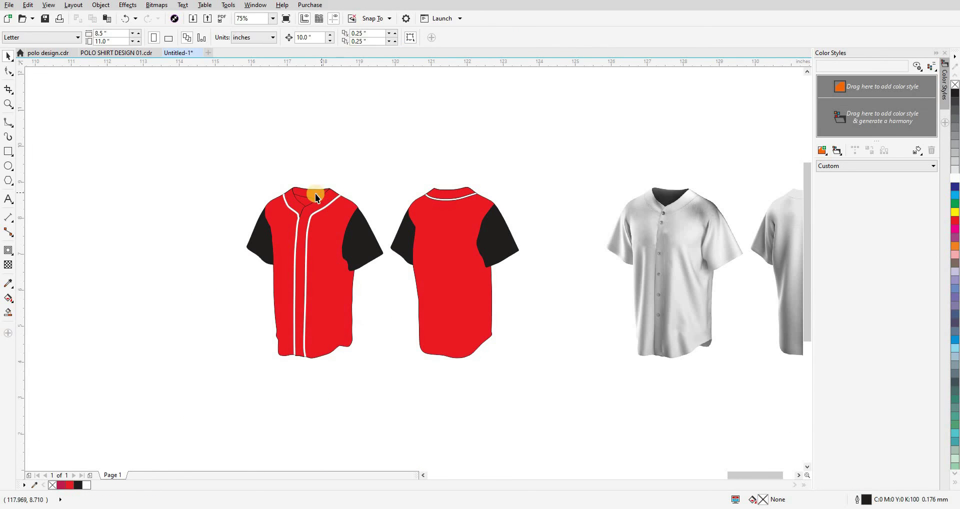
{"action": "key", "text": "ctrl+z"}
- Draw a straight vertical line about 5.68 in long across the left sleeve of the front jersey
{"action": "left_click", "coordinate": [370, 178]}
{"action": "left_click_drag", "start_coordinate": [630, 206], "coordinate": [401, 207]}
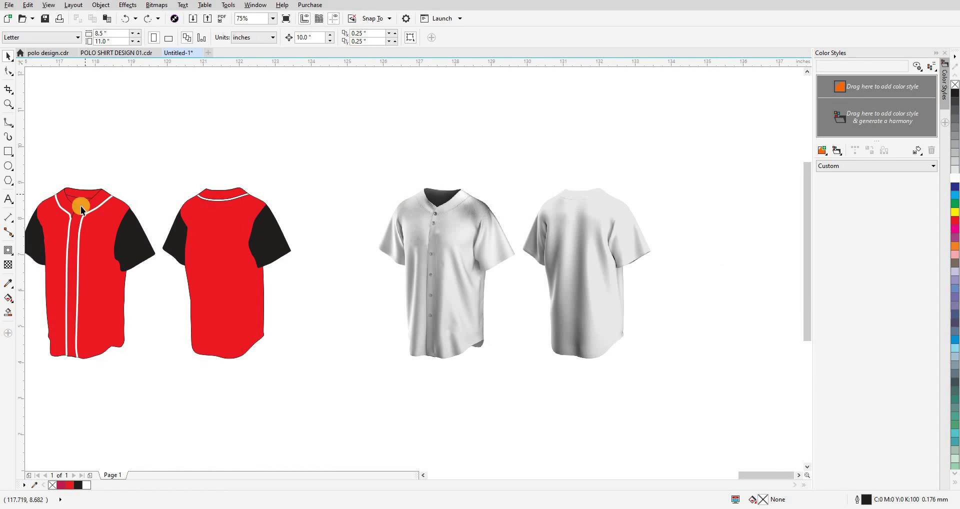
{"action": "left_click_drag", "start_coordinate": [119, 202], "coordinate": [209, 194]}
{"action": "left_click", "coordinate": [22, 132]}
{"action": "left_click_drag", "start_coordinate": [121, 166], "coordinate": [113, 372]}
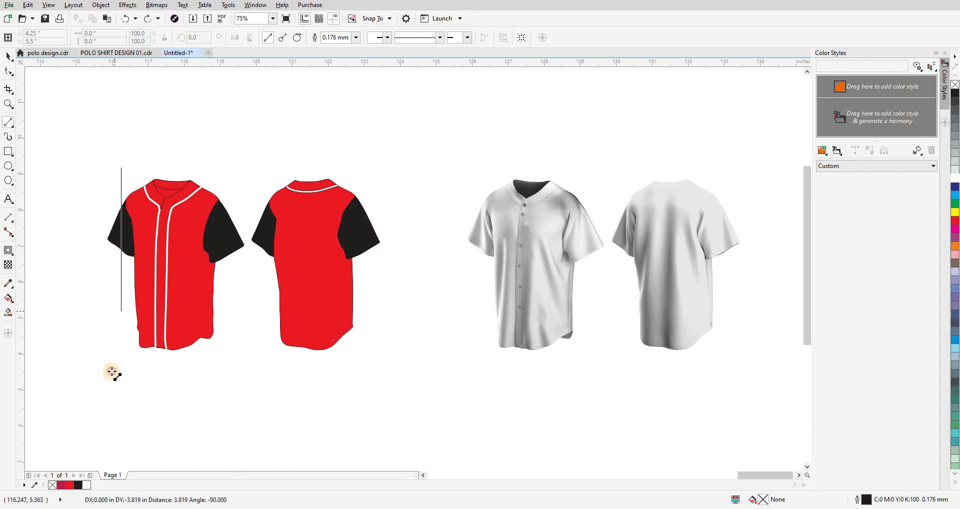
{"action": "key", "text": "space"}
- Move the line below the front jersey and duplicate it repeatedly into a row of 16 evenly spaced vertical lines
{"action": "mouse_move", "coordinate": [122, 240]}
{"action": "left_mouse_down"}
{"action": "mouse_move", "coordinate": [175, 209]}
{"action": "mouse_move", "coordinate": [175, 398]}
{"action": "left_mouse_up"}
{"action": "scroll", "coordinate": [166, 419], "scroll_direction": "up", "scroll_amount": 1}
{"action": "scroll", "coordinate": [198, 319], "scroll_direction": "down", "scroll_amount": 1}
{"action": "key", "text": "ctrl+r"}
{"action": "key", "text": "ctrl+r"}
{"action": "key", "text": "ctrl+r"}
{"action": "key", "text": "ctrl+r"}
{"action": "key", "text": "ctrl+r"}
{"action": "key", "text": "ctrl+r"}
{"action": "key", "text": "ctrl+r"}
{"action": "key", "text": "ctrl+r"}
{"action": "key", "text": "ctrl+r"}
{"action": "key", "text": "ctrl+r"}
{"action": "key", "text": "ctrl+r"}
{"action": "key", "text": "ctrl+r"}
{"action": "key", "text": "ctrl+r"}
{"action": "key", "text": "ctrl+r"}
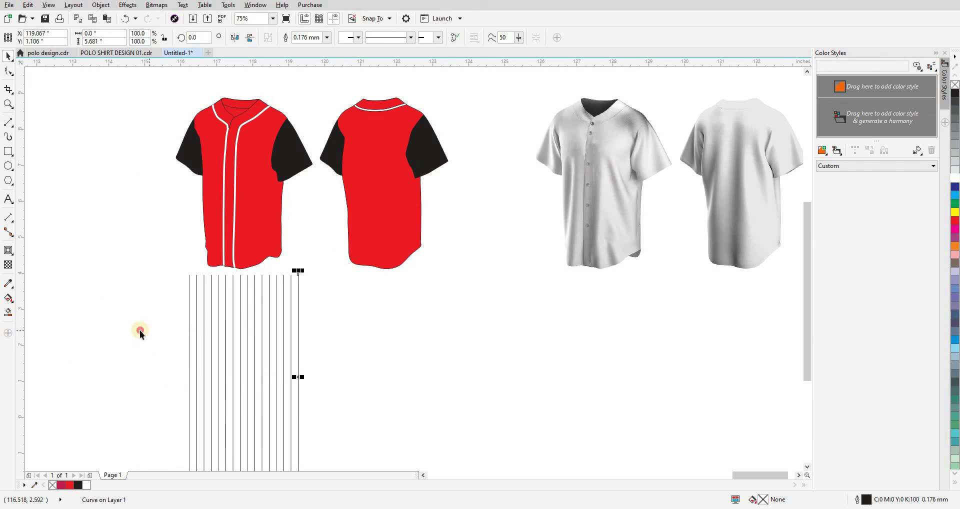
- Give the 16 vertical lines a 0.75 mm outline placed behind the fill and scaled with the object, and group them
{"action": "left_click", "coordinate": [414, 92]}
{"action": "key", "text": "F12"}
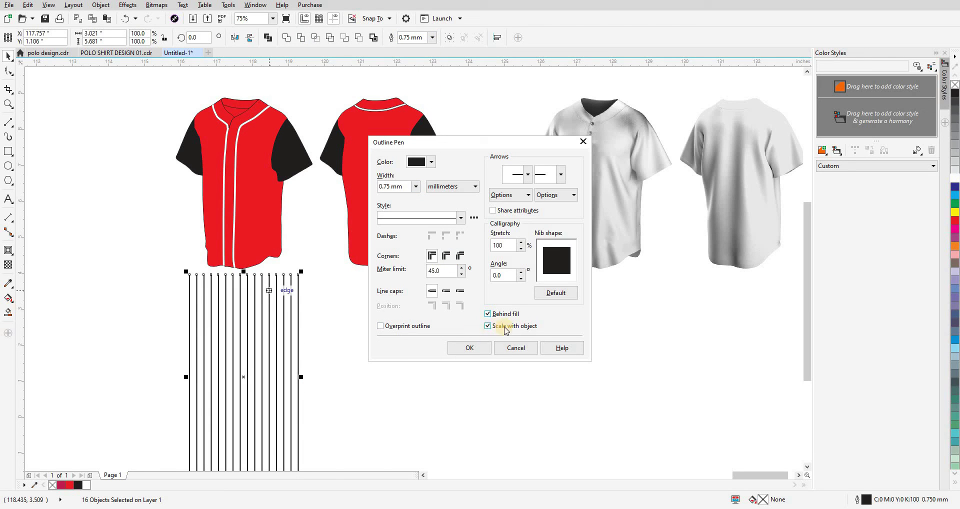
{"action": "left_click", "coordinate": [473, 348]}
{"action": "key", "text": "ctrl+g"}
- Move the line group over the front jersey and clip it inside the red body as pinstripes
{"action": "left_click_drag", "start_coordinate": [262, 377], "coordinate": [262, 183]}
{"action": "scroll", "coordinate": [263, 150], "scroll_direction": "up", "scroll_amount": 3}
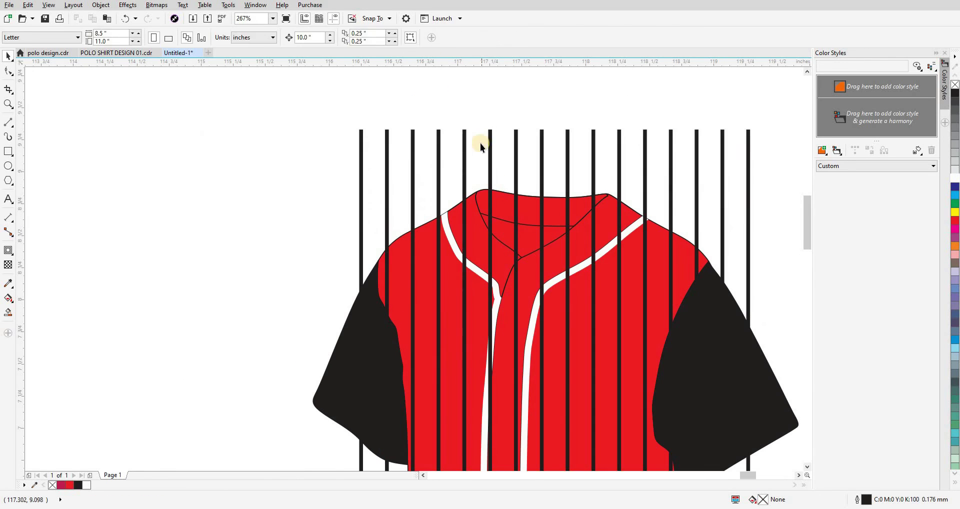
{"action": "left_click", "coordinate": [464, 140]}
{"action": "left_click", "coordinate": [309, 37]}
{"action": "left_click", "coordinate": [293, 60]}
{"action": "scroll", "coordinate": [335, 161], "scroll_direction": "down", "scroll_amount": 2}
{"action": "key", "text": "shift+Page_Down"}
{"action": "left_click", "coordinate": [433, 282]}
{"action": "scroll", "coordinate": [430, 201], "scroll_direction": "down", "scroll_amount": 1}
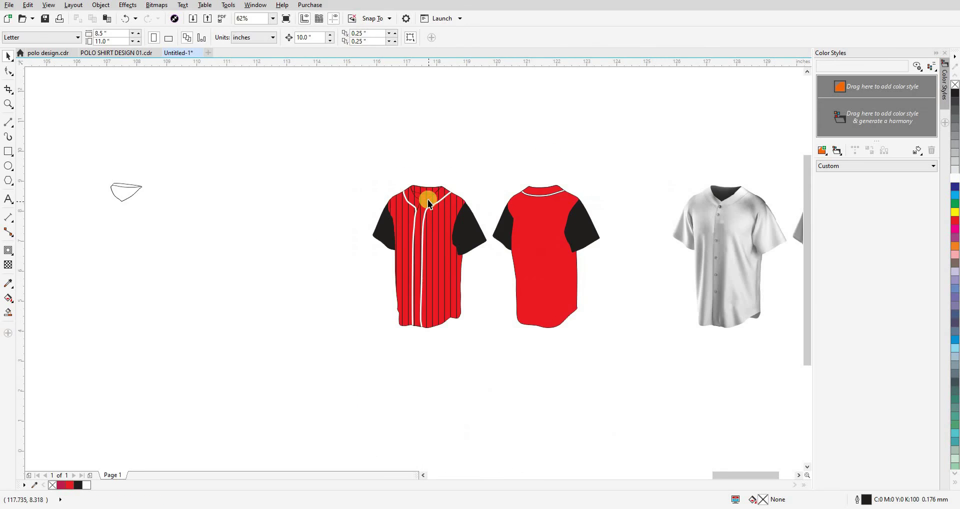
{"action": "left_click", "coordinate": [433, 227]}
{"action": "left_click_drag", "start_coordinate": [433, 228], "coordinate": [433, 262]}
{"action": "key", "text": "ctrl+z"}
{"action": "scroll", "coordinate": [429, 199], "scroll_direction": "up", "scroll_amount": 1}
{"action": "left_click_drag", "start_coordinate": [434, 200], "coordinate": [477, 170]}
{"action": "key", "text": "ctrl+z"}
- Fill the front jersey's collar, placket and neck pieces with plain red and remove their outlines
{"action": "left_click", "coordinate": [69, 485]}
{"action": "left_click", "coordinate": [356, 151]}
{"action": "left_click", "coordinate": [407, 193]}
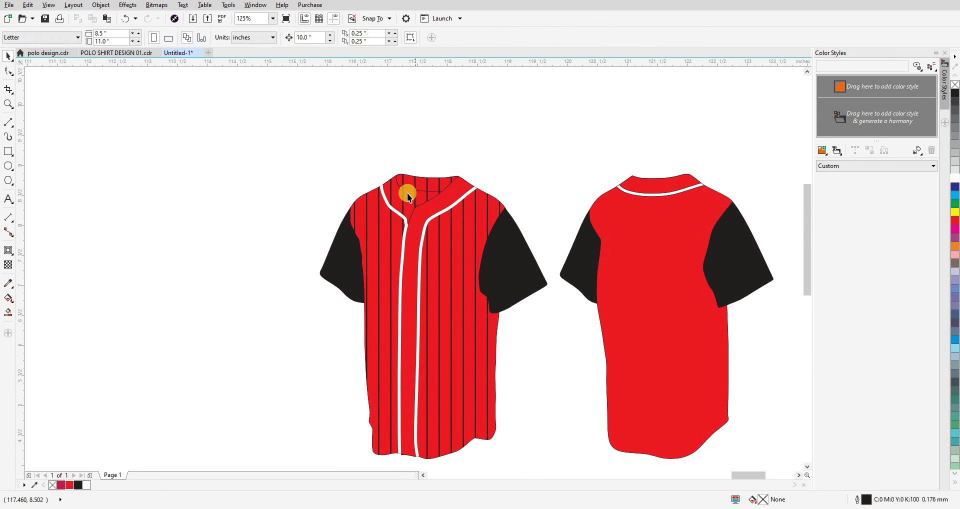
{"action": "left_click", "coordinate": [69, 485]}
{"action": "left_click", "coordinate": [356, 152]}
{"action": "left_click", "coordinate": [425, 181]}
{"action": "left_click", "coordinate": [70, 484]}
{"action": "left_click", "coordinate": [356, 151]}
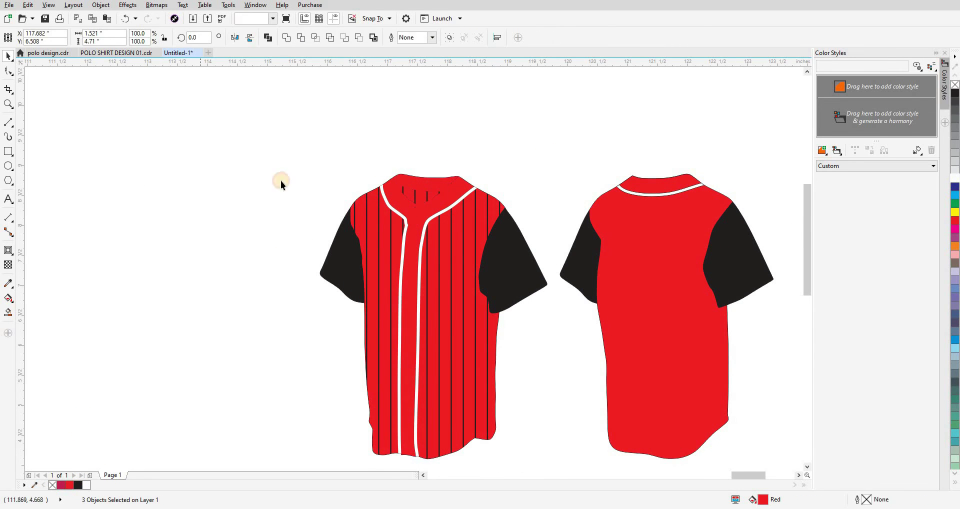
- Paste a copy of the line group, centre it on the back jersey and clip it inside the red back body
{"action": "scroll", "coordinate": [280, 181], "scroll_direction": "down", "scroll_amount": 1}
{"action": "key", "text": "ctrl+v"}
{"action": "left_click", "coordinate": [470, 289], "text": "shift"}
{"action": "key", "text": "c"}
{"action": "key", "text": "e"}
{"action": "left_click", "coordinate": [512, 325]}
{"action": "key", "text": "shift+Page_Down"}
{"action": "left_click", "coordinate": [491, 286]}
- Place the shaded front and back mockup images over the two coloured, pinstriped jerseys
{"action": "key", "text": "z"}
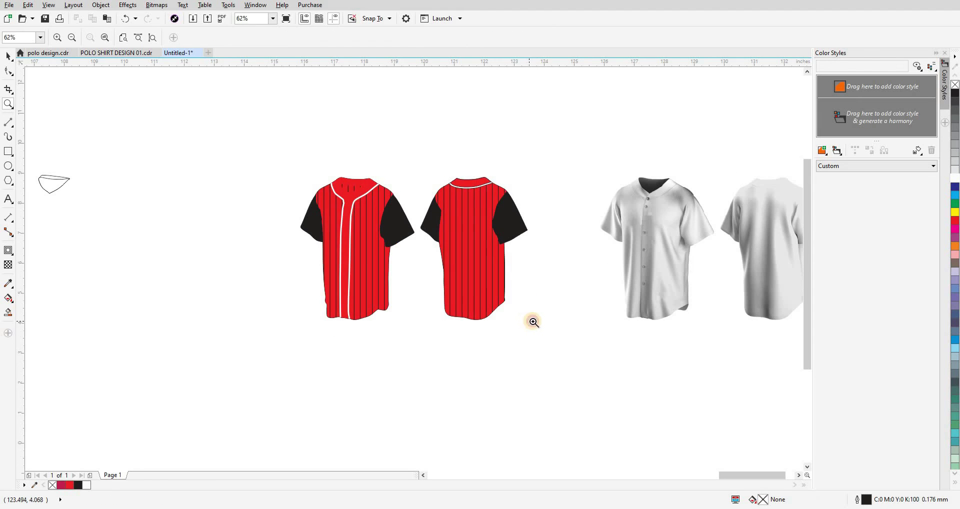
{"action": "left_click", "coordinate": [533, 321]}
{"action": "scroll", "coordinate": [500, 281], "scroll_direction": "down", "scroll_amount": 1}
{"action": "key", "text": "space"}
{"action": "left_click_drag", "start_coordinate": [470, 124], "coordinate": [740, 340]}
{"action": "key", "text": "Left"}
{"action": "key", "text": "z"}
{"action": "left_click_drag", "start_coordinate": [320, 138], "coordinate": [570, 325]}
{"action": "key", "text": "space"}
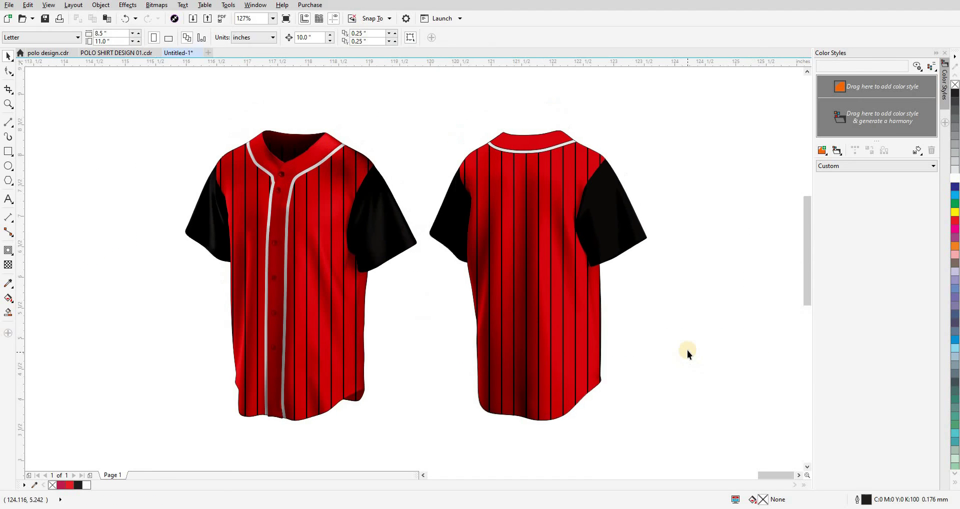
- Add the number 42 in the Jersey M54 font and place it on the upper back, about 1.06 in wide
{"action": "key", "text": "F3"}
{"action": "key", "text": "F8"}
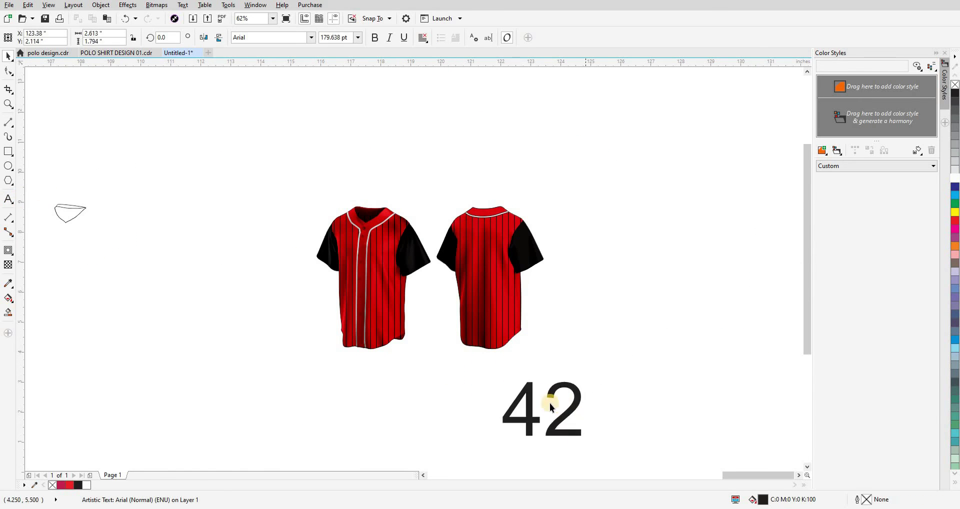
{"action": "left_click_drag", "start_coordinate": [654, 348], "coordinate": [597, 342]}
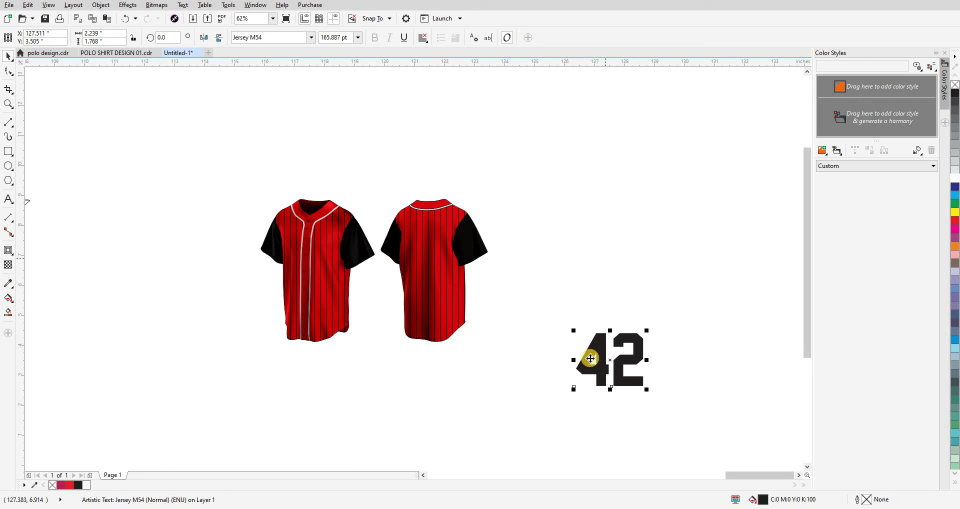
{"action": "left_click_drag", "start_coordinate": [590, 358], "coordinate": [408, 263]}
{"action": "scroll", "coordinate": [437, 265], "scroll_direction": "up", "scroll_amount": 3}
{"action": "left_click_drag", "start_coordinate": [497, 327], "coordinate": [420, 249]}
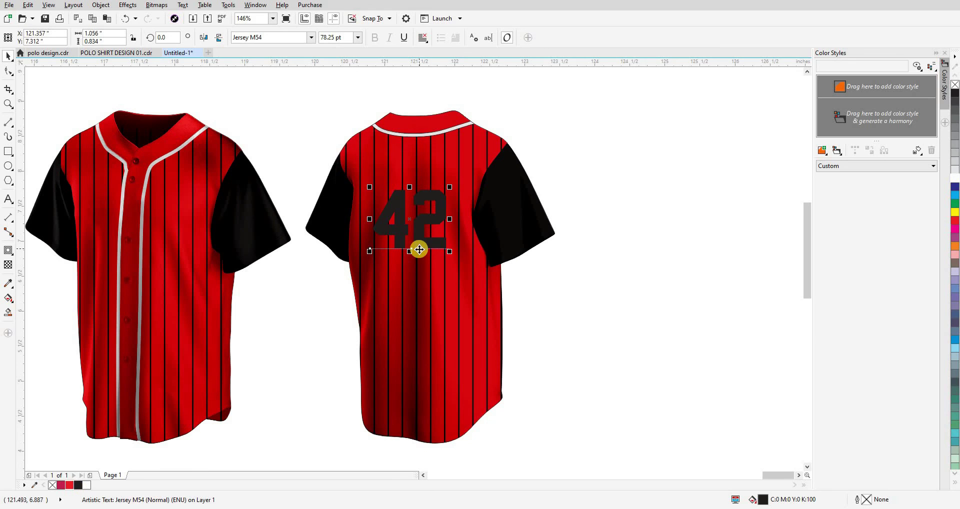
- Give the number on the back a thin red outline placed behind the fill and scaled with the object
{"action": "right_click", "coordinate": [70, 485]}
{"action": "key", "text": "F12"}
{"action": "left_click", "coordinate": [496, 326]}
{"action": "left_click", "coordinate": [489, 314]}
{"action": "left_click", "coordinate": [469, 348]}
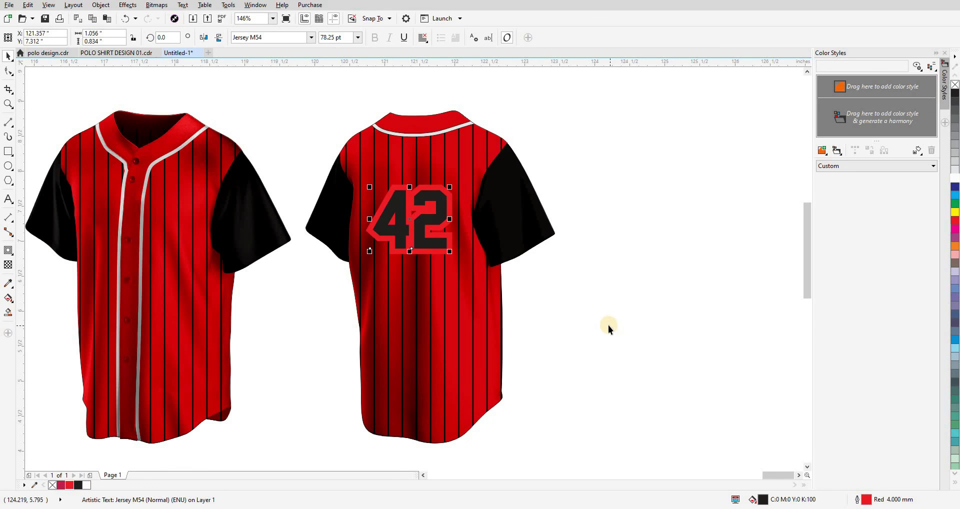
{"action": "key", "text": "F12"}
{"action": "left_click", "coordinate": [416, 186]}
{"action": "left_click", "coordinate": [395, 243]}
{"action": "left_click", "coordinate": [474, 348]}
- Add the text PLAYERNAME above the number on the back jersey and set its font to Jersey M54
{"action": "left_click", "coordinate": [8, 199]}
{"action": "scroll", "coordinate": [483, 327], "scroll_direction": "down", "scroll_amount": 2}
{"action": "left_click", "coordinate": [553, 348]}
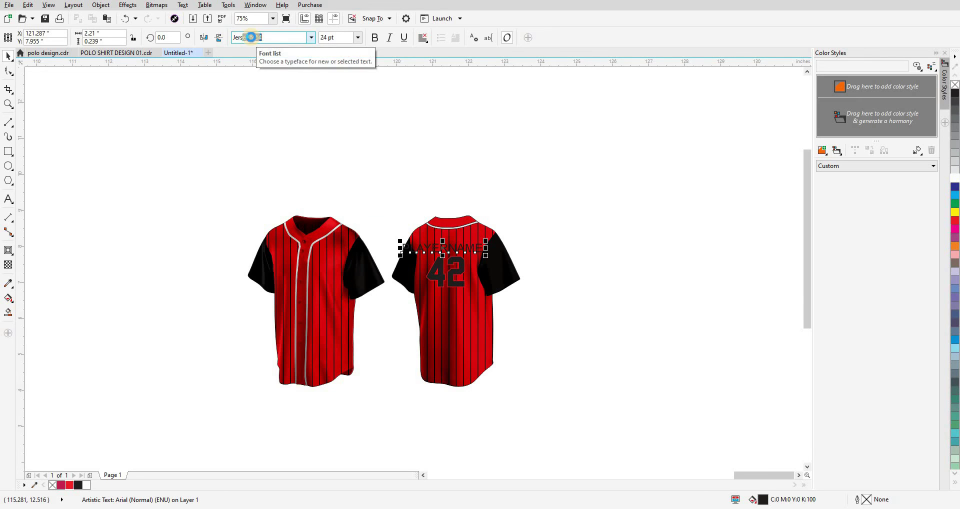
{"action": "key", "text": "Return"}
- Centre PLAYERNAME above the number at about 1.64 in wide and apply its outline settings
{"action": "left_click", "coordinate": [470, 240], "text": "shift"}
{"action": "scroll", "coordinate": [457, 248], "scroll_direction": "up", "scroll_amount": 3}
{"action": "key", "text": "c"}
{"action": "scroll", "coordinate": [238, 150], "scroll_direction": "down", "scroll_amount": 1}
{"action": "scroll", "coordinate": [467, 122], "scroll_direction": "up", "scroll_amount": 1}
{"action": "left_click", "coordinate": [506, 182]}
{"action": "left_click_drag", "start_coordinate": [350, 225], "coordinate": [327, 215]}
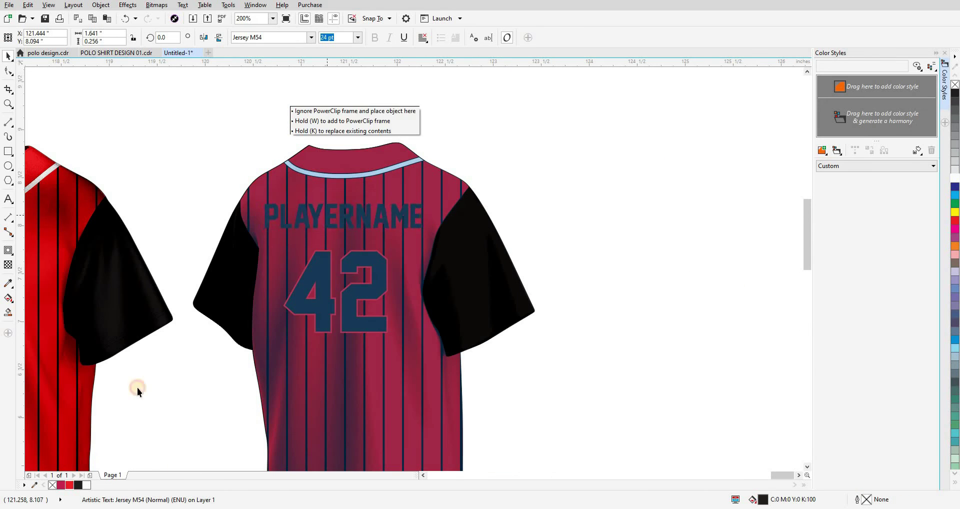
{"action": "key", "text": "F12"}
{"action": "left_click", "coordinate": [469, 346]}
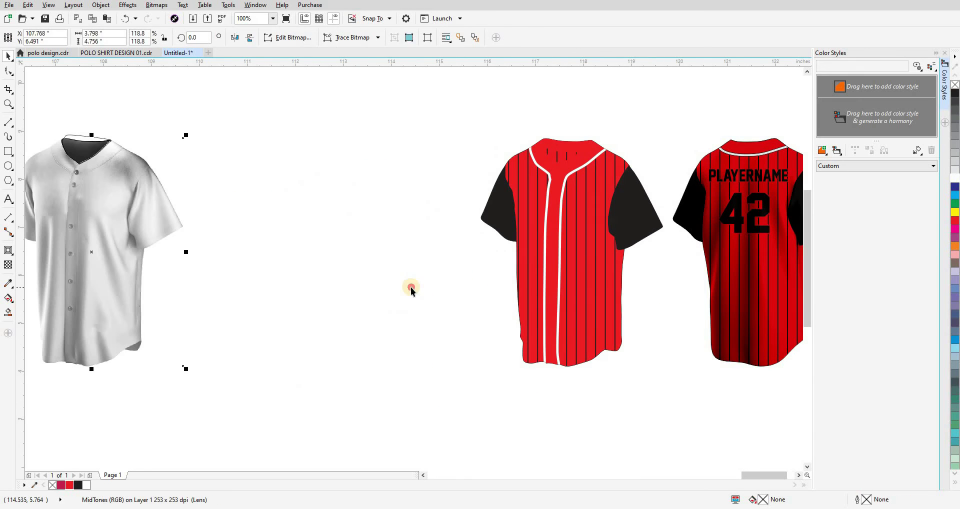
- Add the text "Baseball" in the empty space beside the front jersey and set its font to Milkshake
{"action": "key", "text": "F8"}
{"action": "left_click", "coordinate": [216, 292]}
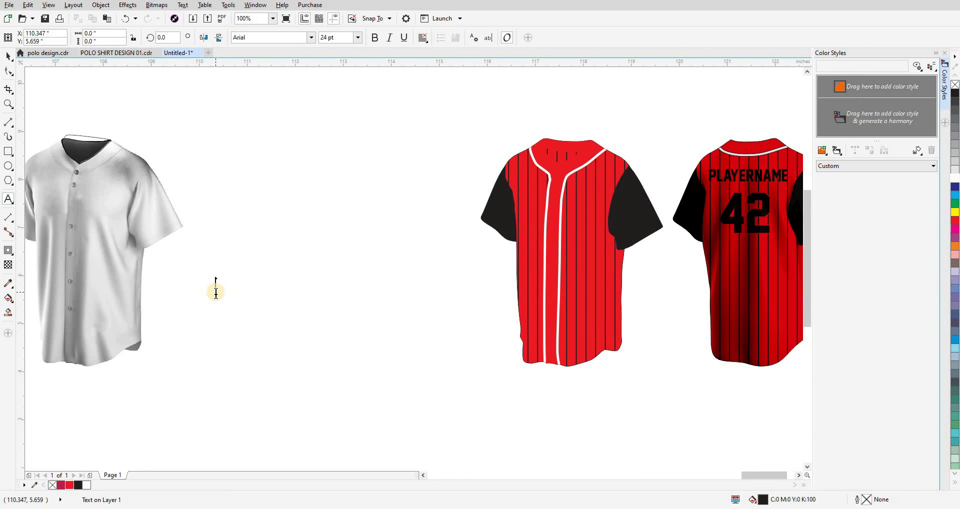
{"action": "key", "text": "ctrl+space"}
{"action": "key", "text": "F2"}
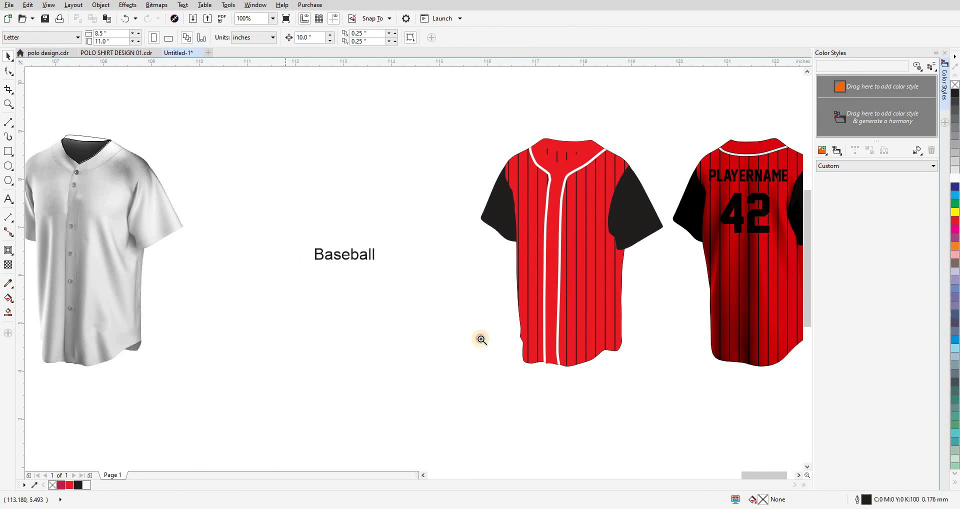
{"action": "left_click_drag", "start_coordinate": [480, 340], "coordinate": [286, 224]}
{"action": "left_click", "coordinate": [278, 176]}
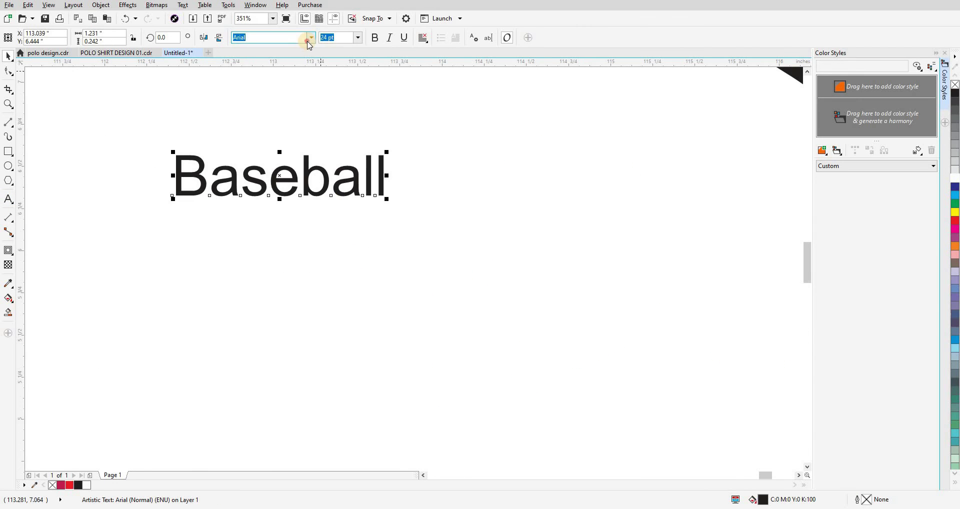
{"action": "left_click", "coordinate": [311, 38]}
{"action": "left_click", "coordinate": [283, 93]}
- Duplicate the text, replace the copy with "Z" in Brannboll Connect PERSONAL USE and fit it as a swash beneath "Baseball"
{"action": "left_click_drag", "start_coordinate": [364, 193], "coordinate": [352, 281]}
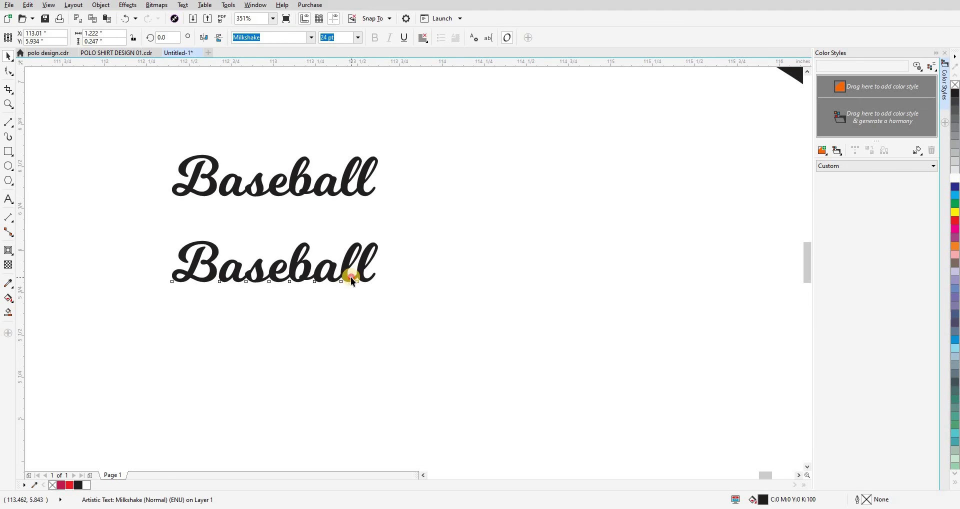
{"action": "key", "text": "ctrl+a"}
{"action": "type", "text": "Z"}
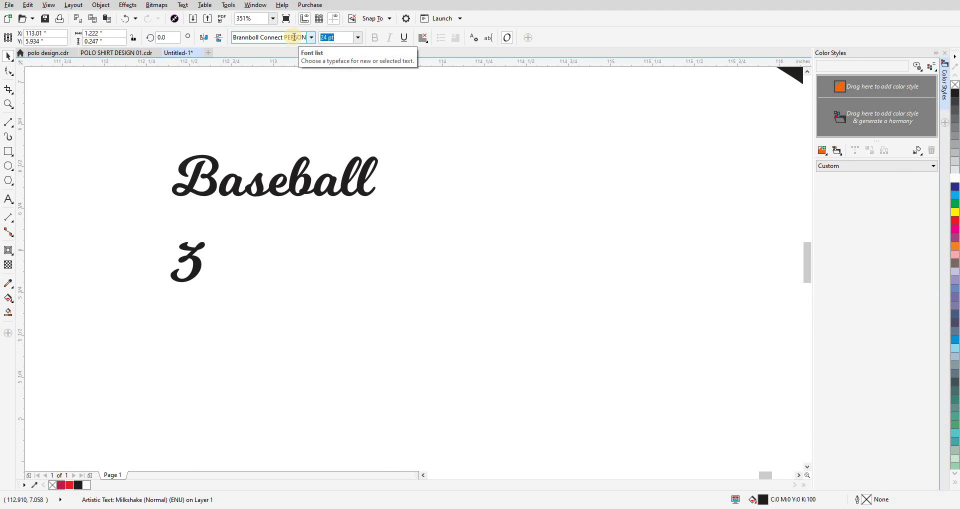
{"action": "left_click_drag", "start_coordinate": [104, 287], "coordinate": [295, 206]}
{"action": "left_click_drag", "start_coordinate": [219, 231], "coordinate": [185, 240]}
{"action": "scroll", "coordinate": [287, 200], "scroll_direction": "up", "scroll_amount": 2}
{"action": "left_click_drag", "start_coordinate": [282, 222], "coordinate": [288, 212]}
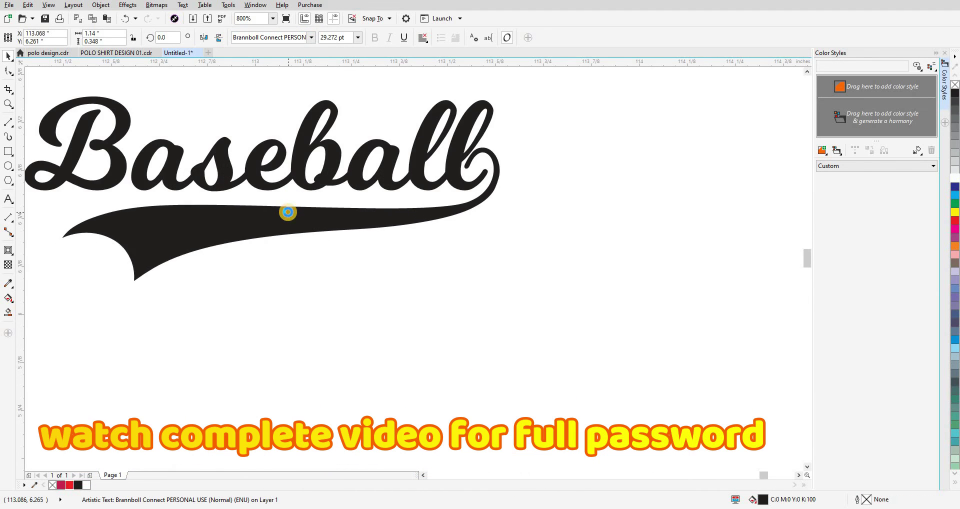
- Give the Baseball lettering and its swash a red 0.75 mm outline placed behind the fill and scaled with the object
{"action": "scroll", "coordinate": [288, 212], "scroll_direction": "down", "scroll_amount": 2}
{"action": "left_click", "coordinate": [283, 199], "text": "shift"}
{"action": "right_click", "coordinate": [69, 485]}
{"action": "key", "text": "F12"}
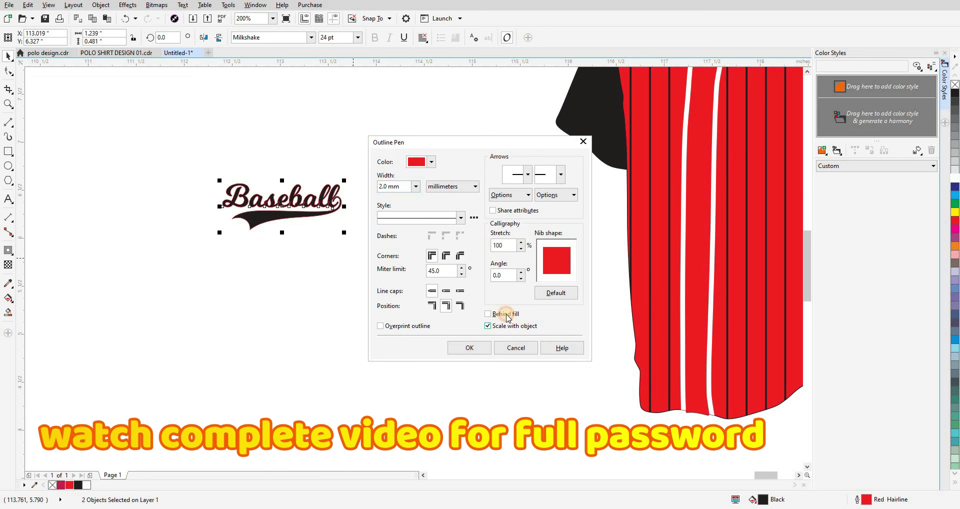
{"action": "left_click", "coordinate": [507, 316]}
{"action": "left_click", "coordinate": [469, 348]}
{"action": "key", "text": "F12"}
{"action": "left_click", "coordinate": [416, 186]}
{"action": "left_click", "coordinate": [399, 242]}
{"action": "left_click", "coordinate": [469, 348]}
- Move the Baseball lettering with its swash onto the chest of the front jersey
{"action": "scroll", "coordinate": [271, 352], "scroll_direction": "down", "scroll_amount": 1}
{"action": "left_click_drag", "start_coordinate": [279, 280], "coordinate": [492, 230]}
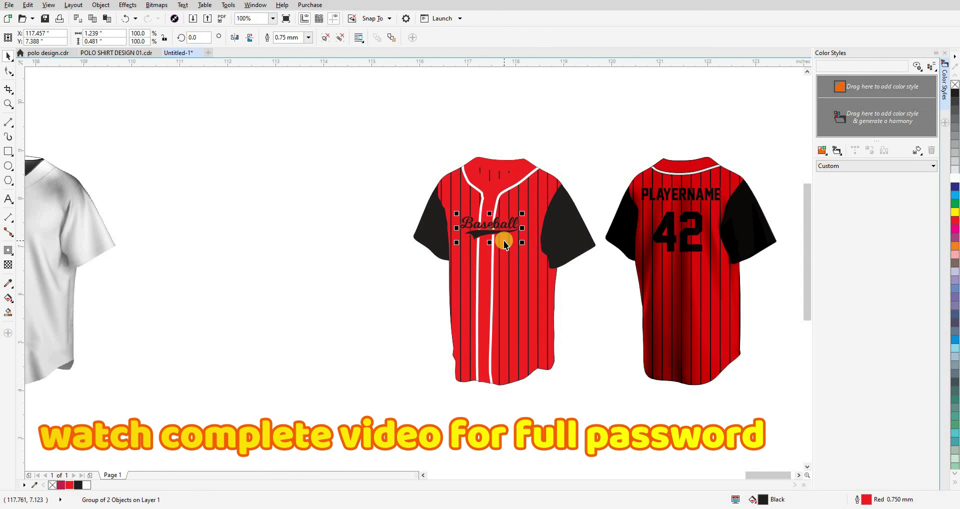
{"action": "scroll", "coordinate": [505, 231], "scroll_direction": "up", "scroll_amount": 1}
{"action": "left_click_drag", "start_coordinate": [539, 254], "coordinate": [422, 279]}
{"action": "key", "text": "Escape"}
{"action": "scroll", "coordinate": [383, 260], "scroll_direction": "down", "scroll_amount": 2}
- Copy the number 42 from the back, shrink it and place it below the Baseball lettering on the front jersey
{"action": "left_click", "coordinate": [503, 256]}
{"action": "right_click", "coordinate": [422, 279]}
{"action": "key", "text": "F2"}
{"action": "left_click_drag", "start_coordinate": [450, 314], "coordinate": [371, 236]}
{"action": "left_click_drag", "start_coordinate": [523, 334], "coordinate": [469, 287]}
{"action": "left_click_drag", "start_coordinate": [435, 259], "coordinate": [471, 225]}
- Place the shaded mockup image over the front jersey and its lettering to complete the design
{"action": "scroll", "coordinate": [464, 243], "scroll_direction": "down", "scroll_amount": 3}
{"action": "left_click", "coordinate": [308, 258]}
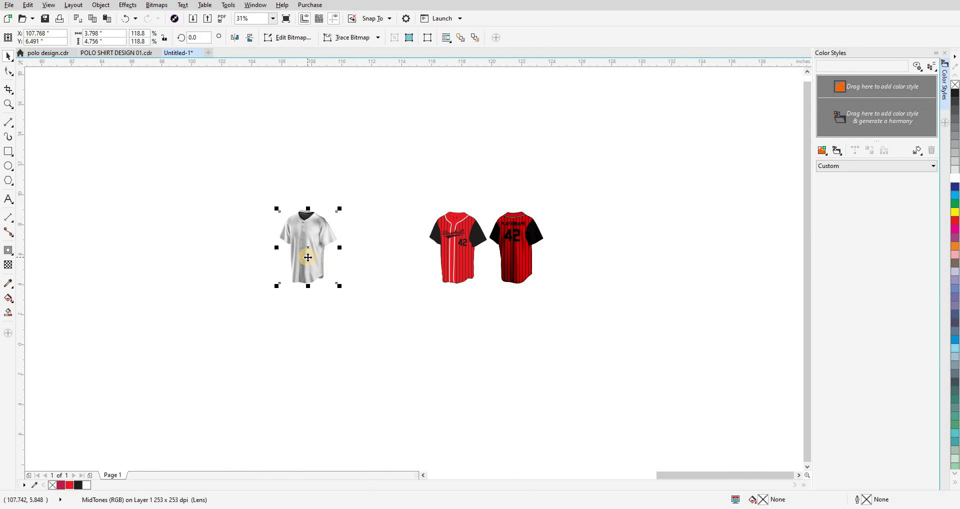
{"action": "left_click_drag", "start_coordinate": [308, 258], "coordinate": [458, 257]}
{"action": "left_click_drag", "start_coordinate": [273, 195], "coordinate": [355, 256]}
{"action": "key", "text": "F2"}
{"action": "left_click_drag", "start_coordinate": [419, 203], "coordinate": [550, 293]}
{"action": "left_click", "coordinate": [450, 364]}
{"action": "left_click", "coordinate": [138, 99]}
{"action": "key", "text": "F2"}
{"action": "left_click_drag", "start_coordinate": [138, 99], "coordinate": [702, 441]}
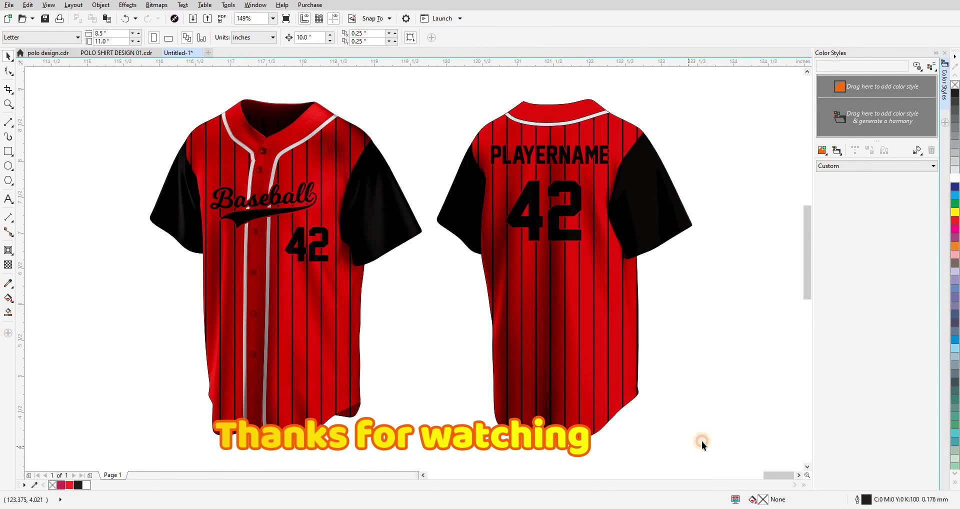